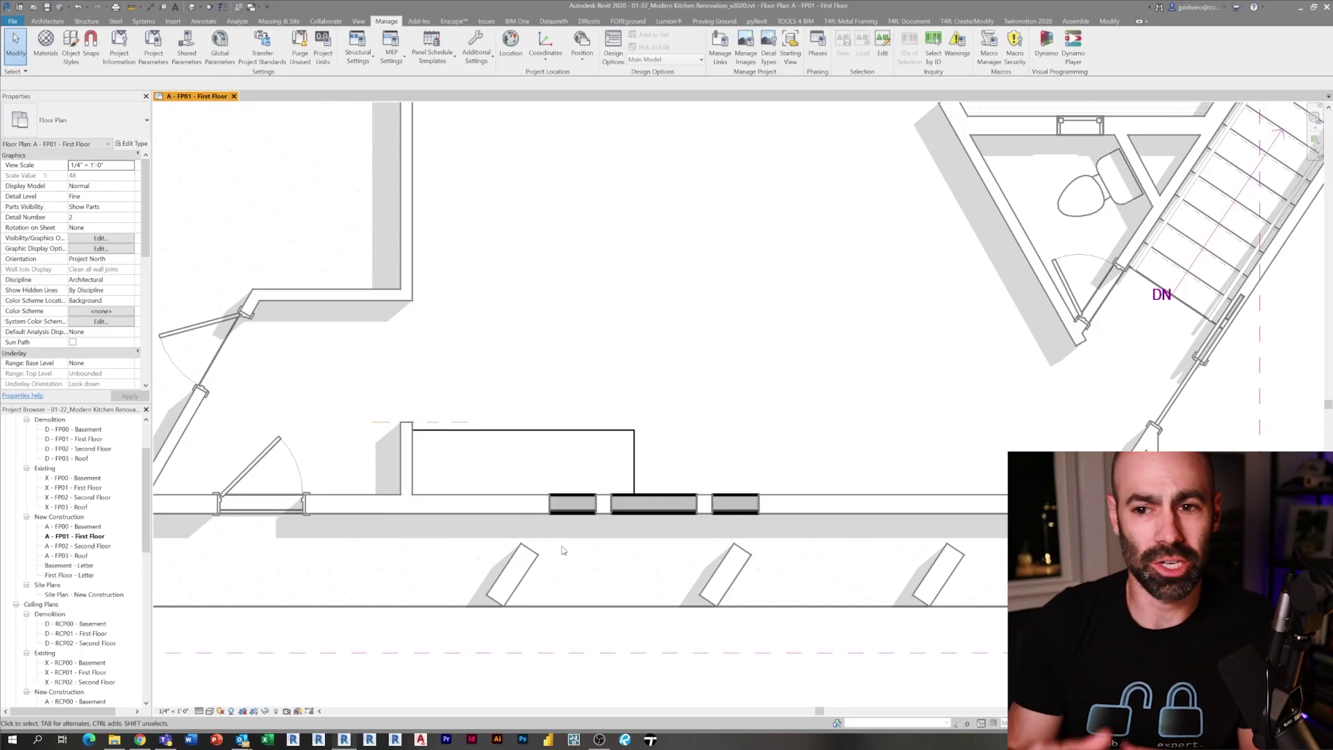
# Draw a vertical reference plane through the midpoint of the leftmost angled porch column, extending up past the kitchen wall.
pyautogui.press('p')
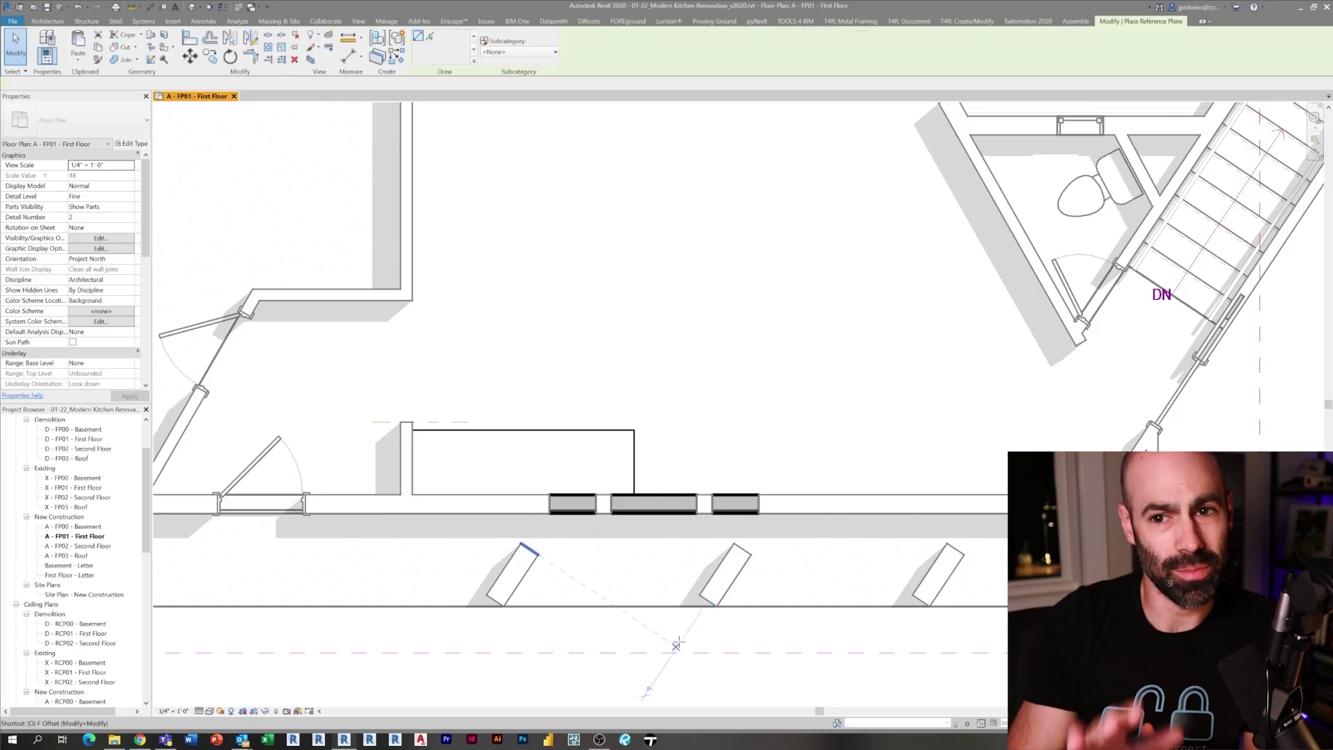
pyautogui.click(513, 573)
pyautogui.click(513, 358)
pyautogui.press('Escape')
pyautogui.press('Escape')
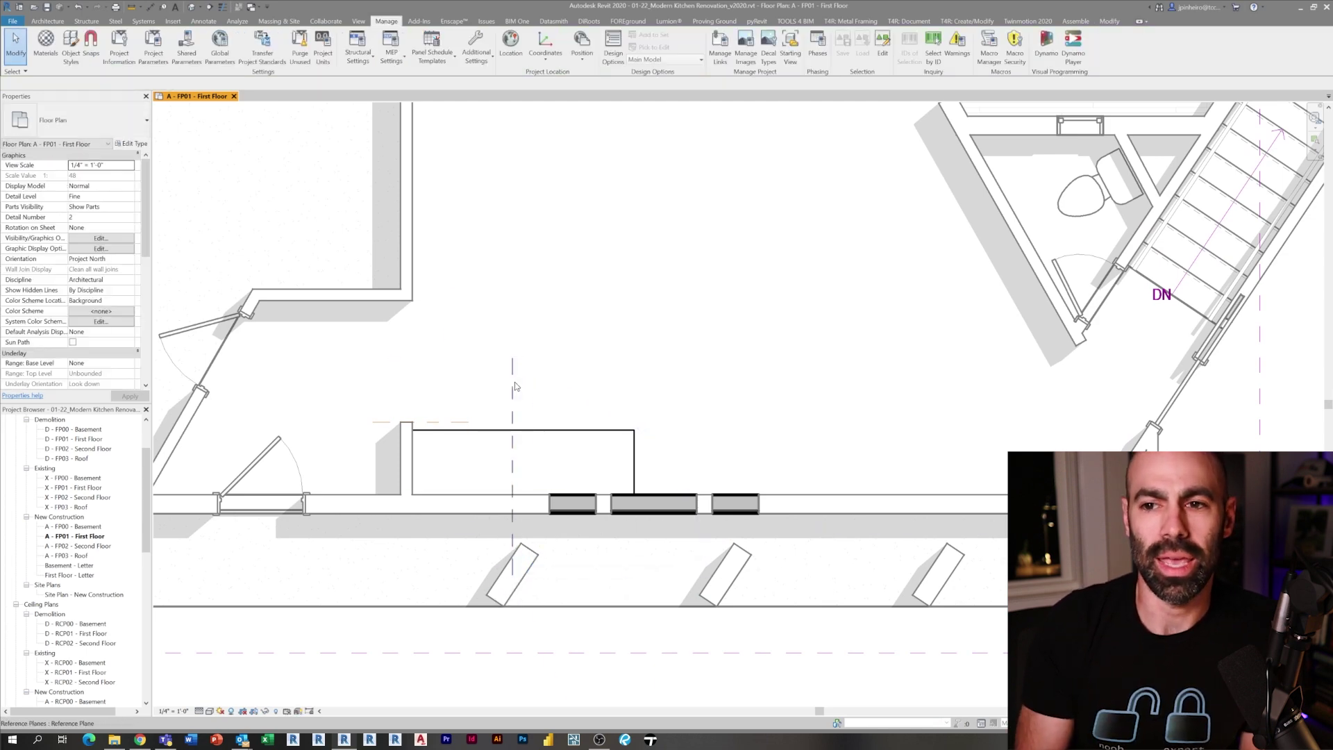
# Copy the reference plane in multiple mode to the midpoints of the other two angled porch columns.
pyautogui.click(513, 385)
pyautogui.press('c')
pyautogui.press('o')
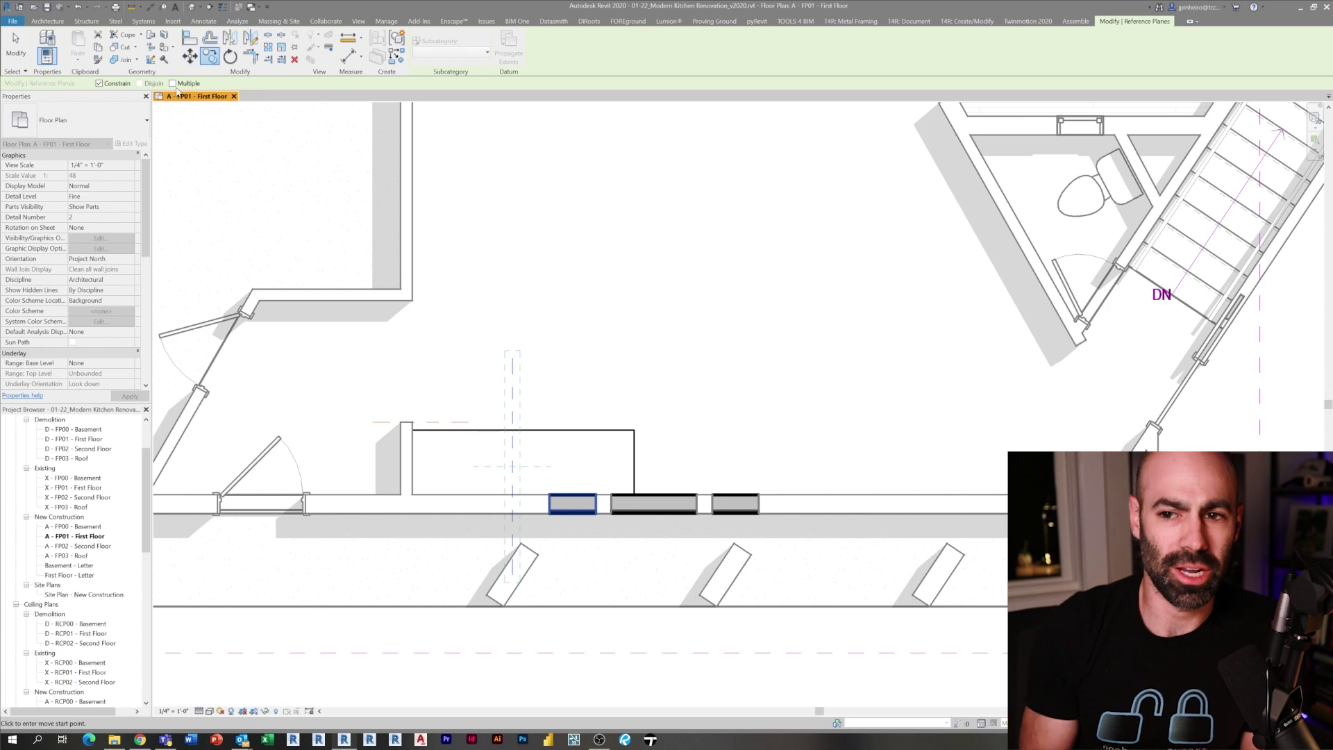
pyautogui.click(173, 84)
pyautogui.click(512, 574)
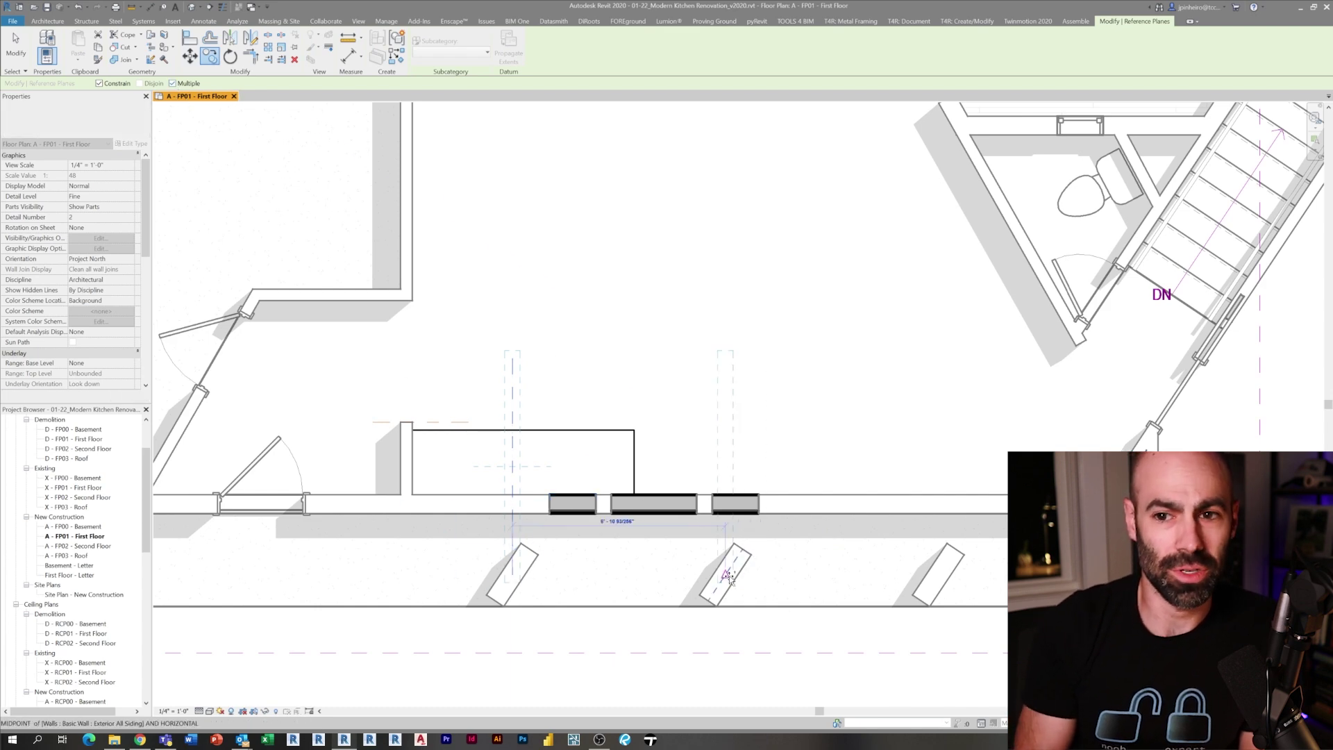
pyautogui.click(942, 568)
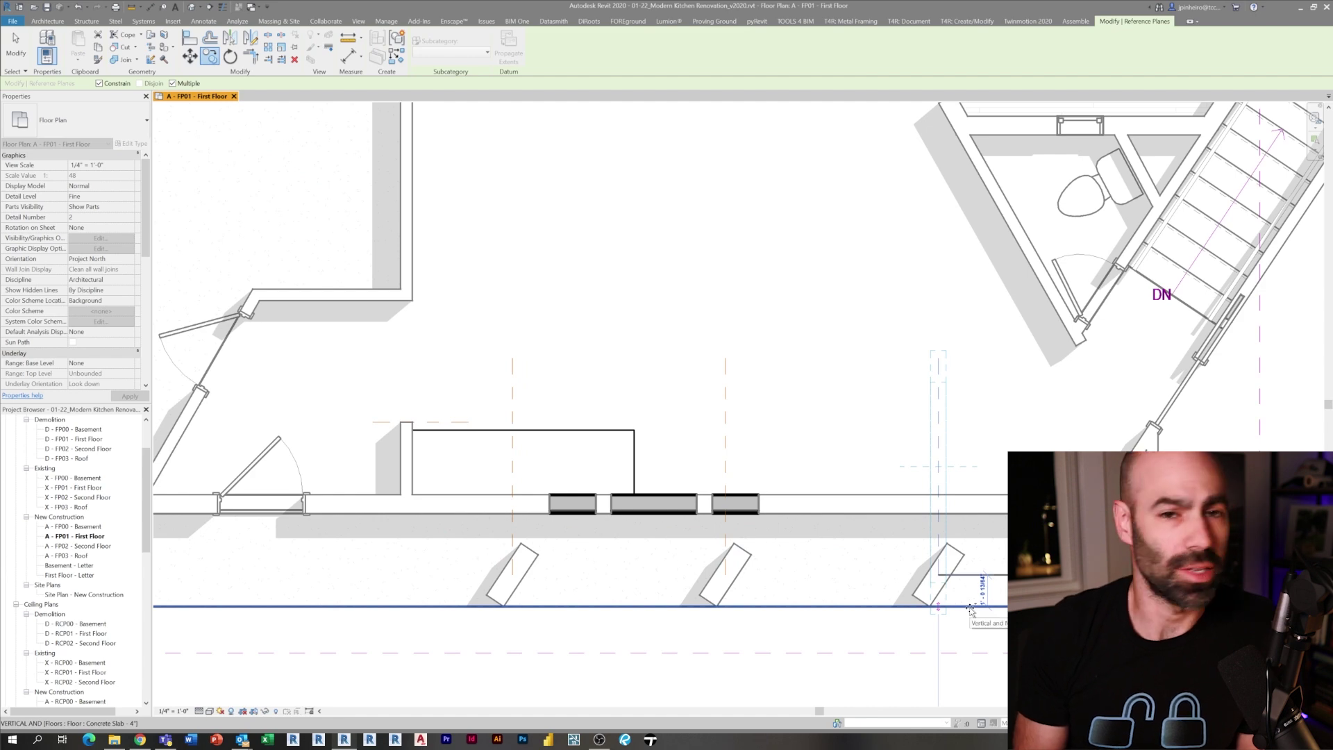
pyautogui.press('Escape')
pyautogui.press('Escape')
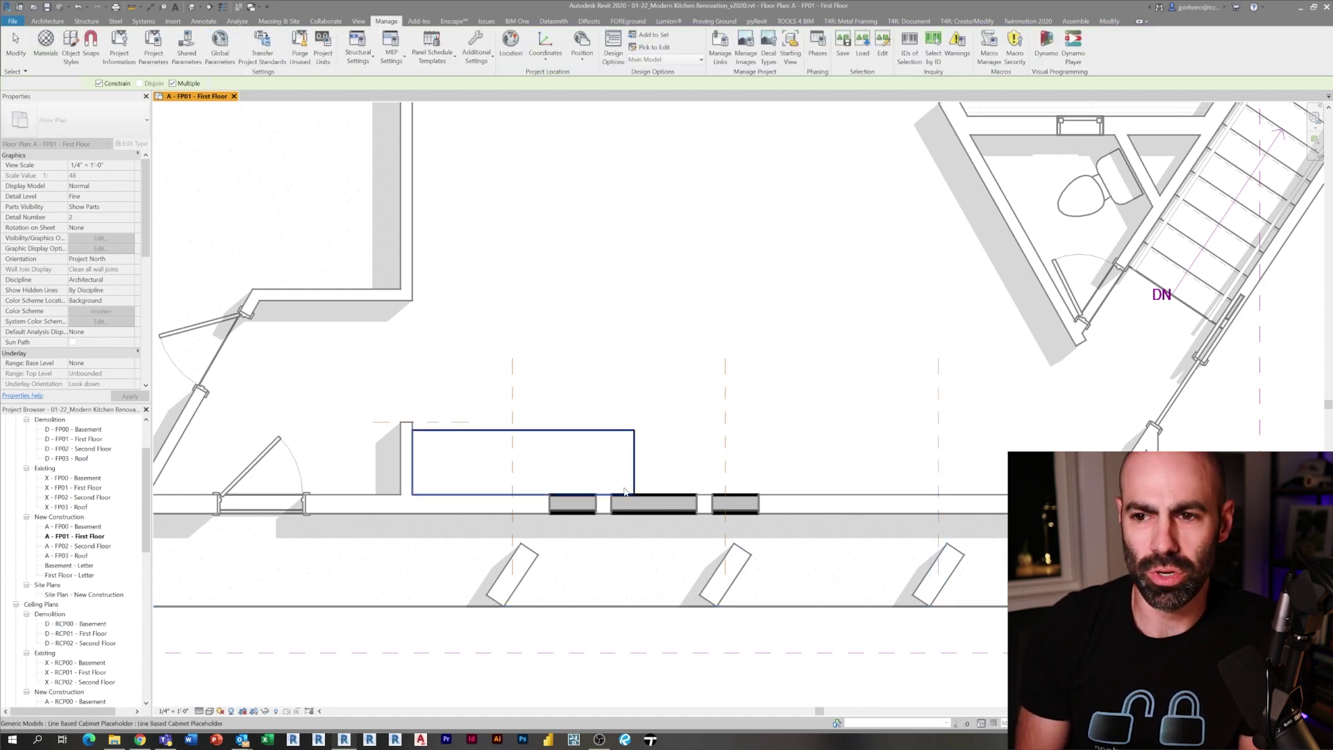
# Duplicate the Fixed with Trim 1'6" x 3'0" window type as 30" W x 80" H, with height 6'-8" and default sill height 0.
pyautogui.moveTo(618, 495); pyautogui.dragTo(545, 502, button='middle')
pyautogui.scroll(1, 576, 494)
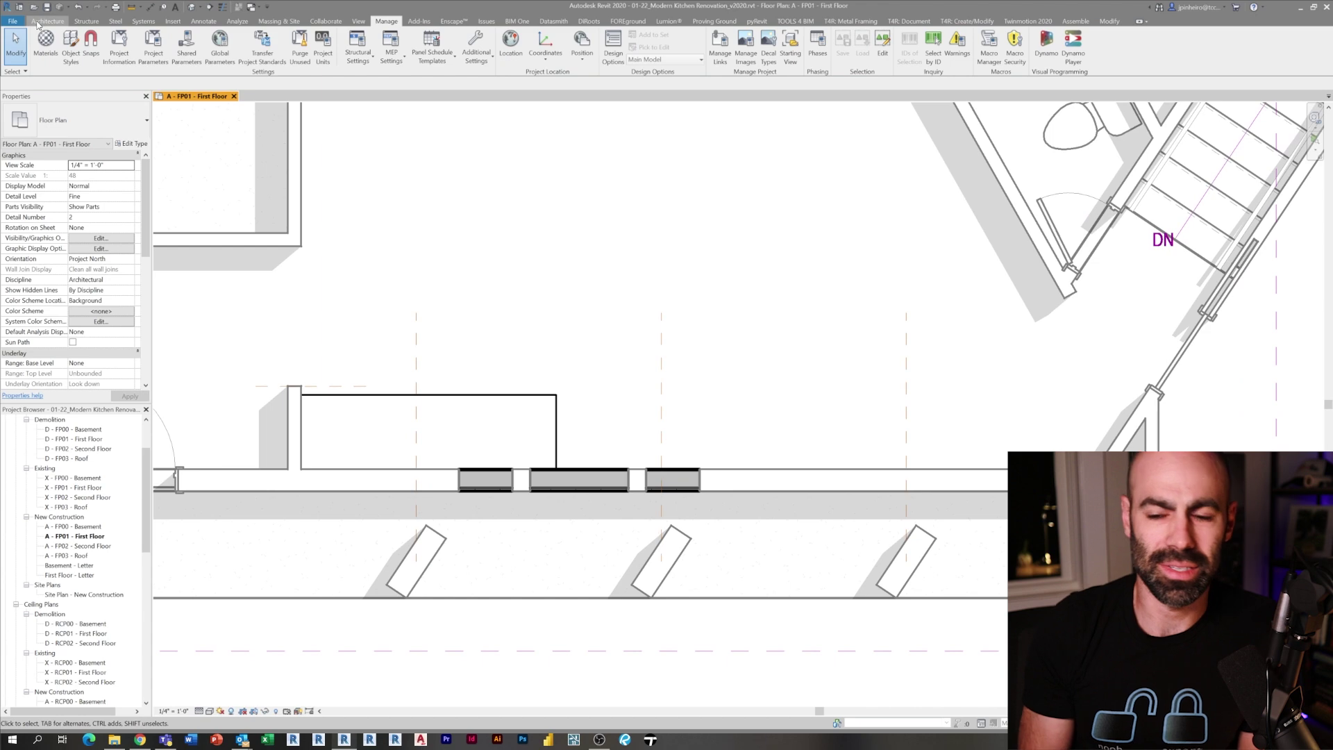
pyautogui.click(47, 20)
pyautogui.click(91, 45)
pyautogui.click(91, 119)
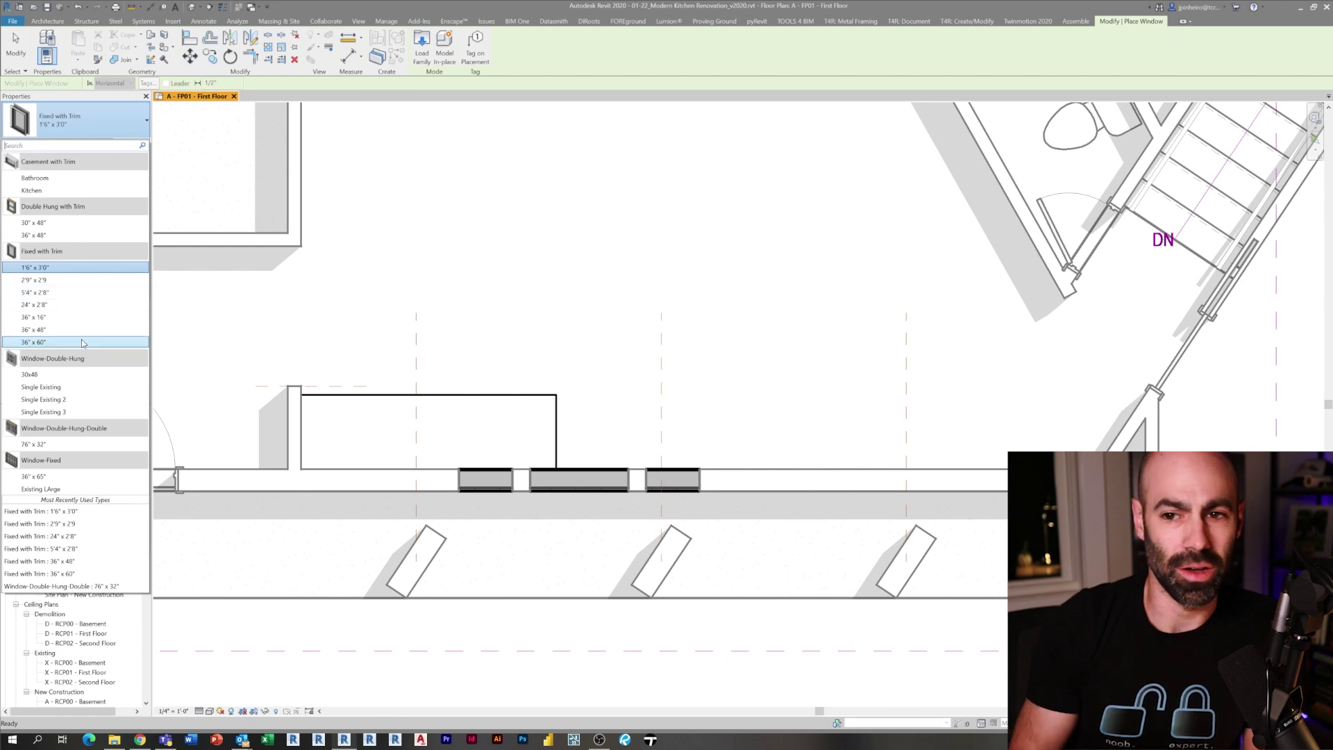
pyautogui.click(70, 269)
pyautogui.click(130, 143)
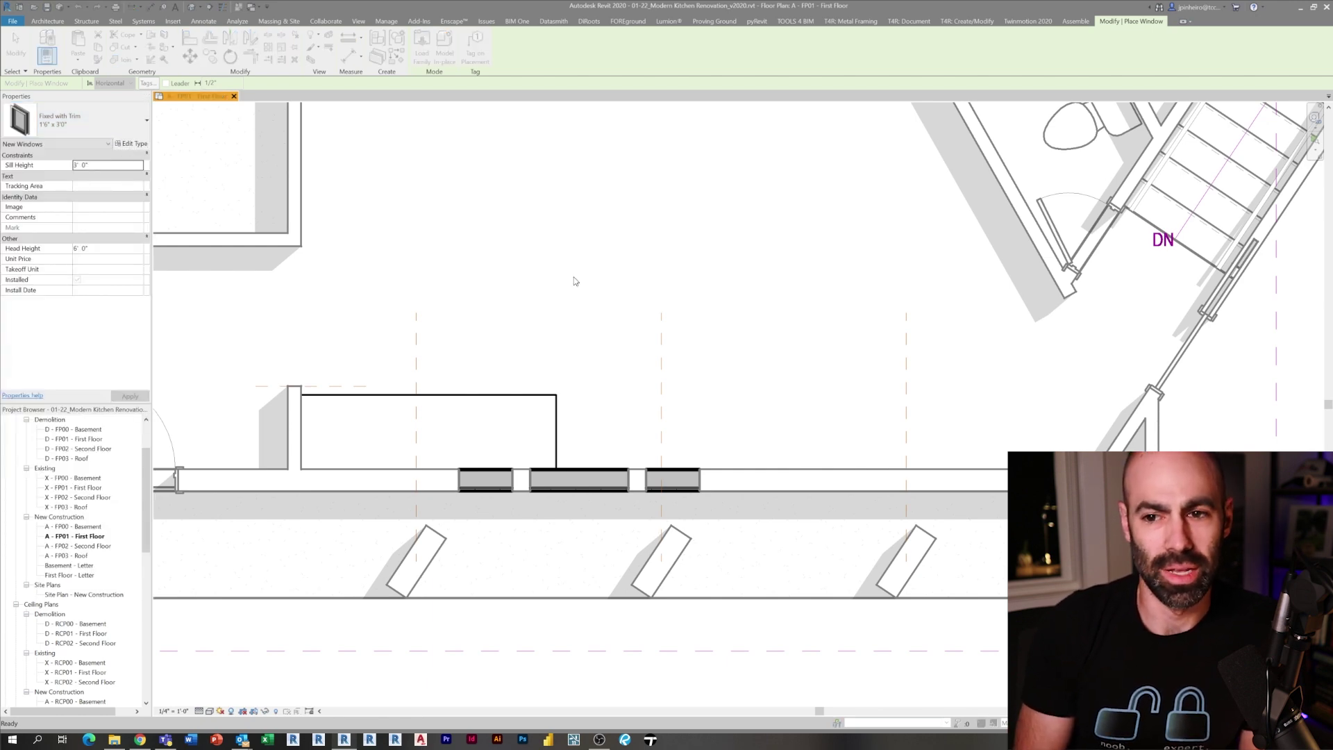
pyautogui.click(902, 293)
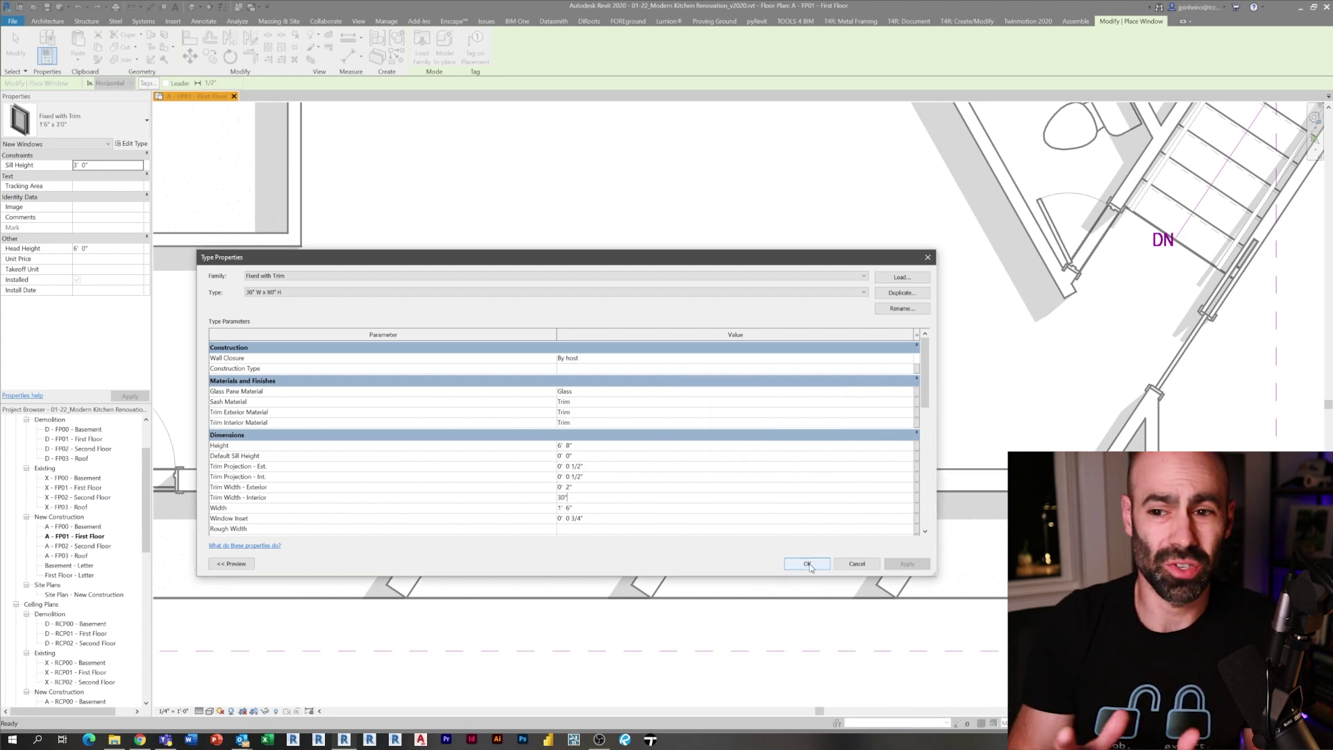
pyautogui.click(809, 566)
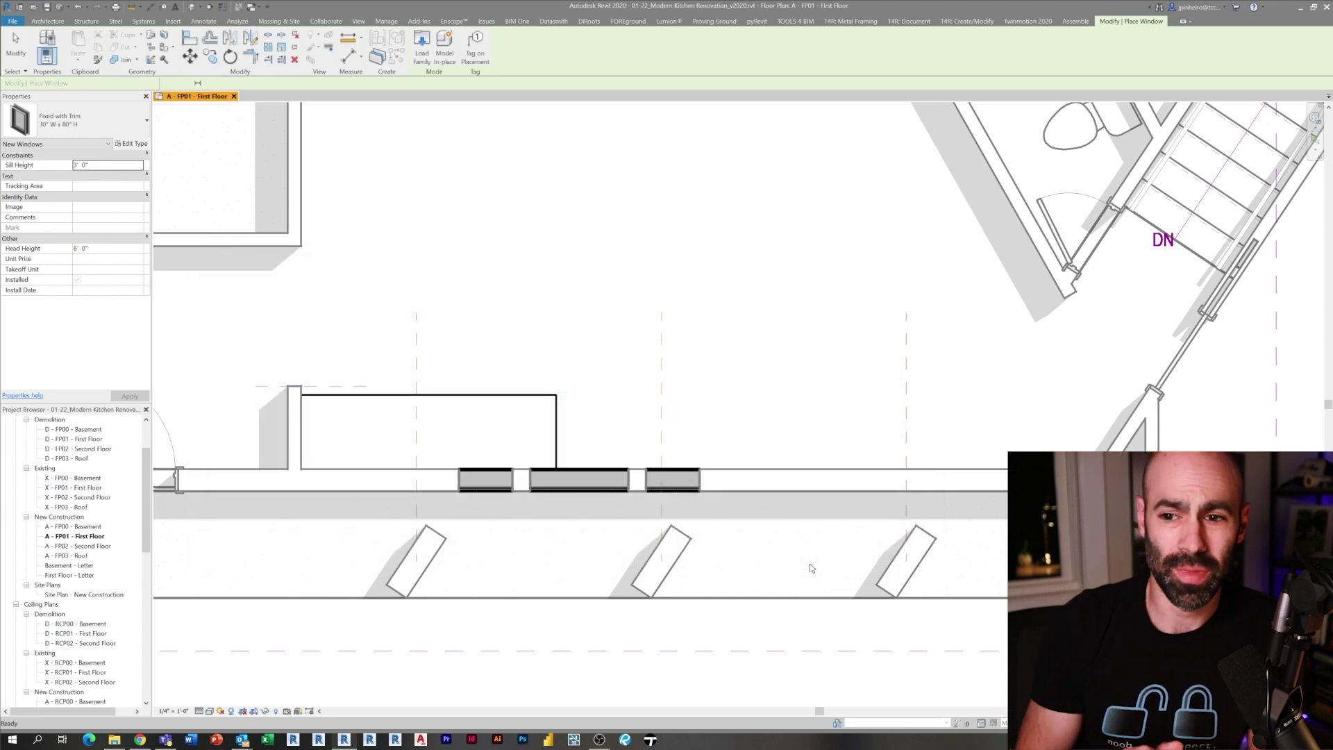
# Place one 30" W x 80" H window in the exterior wall between the first two reference planes.
pyautogui.click(562, 492)
pyautogui.press('Escape')
pyautogui.press('Escape')
# Set the Width type parameter of the placed window to 30".
pyautogui.click(563, 490)
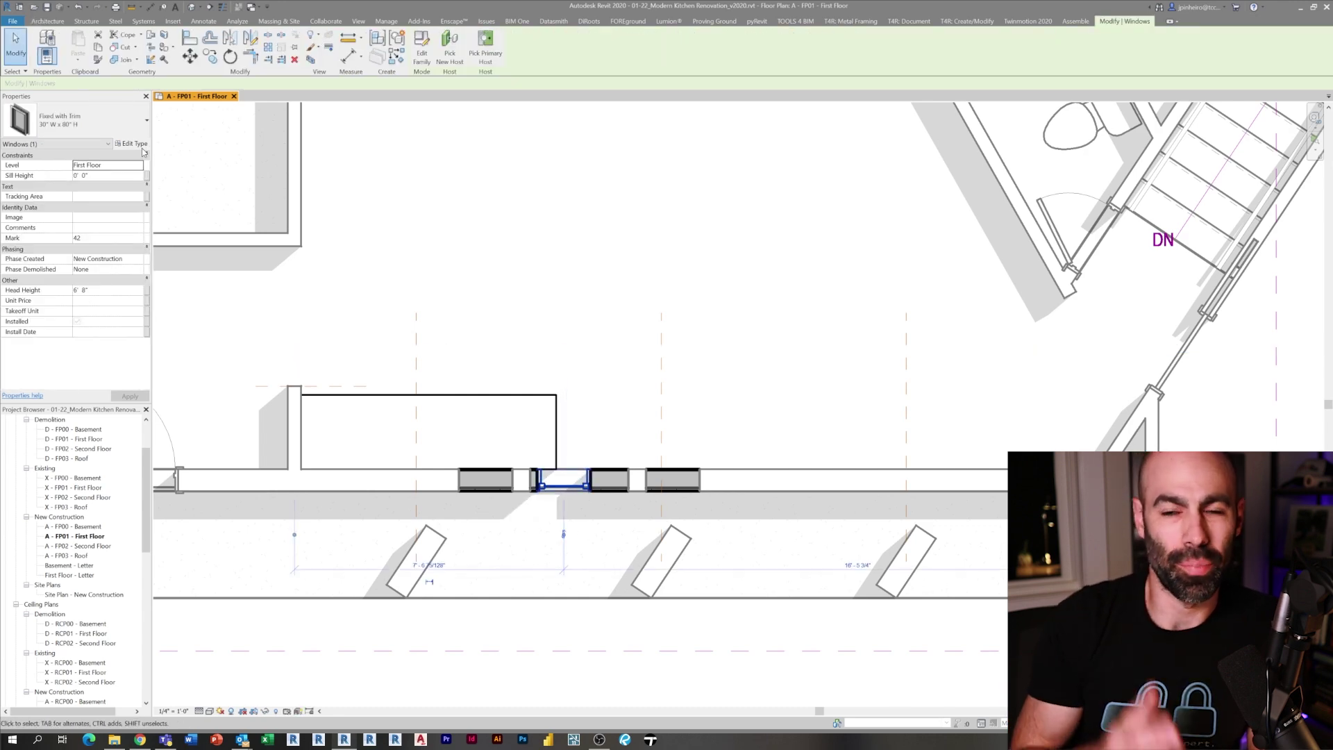
pyautogui.click(133, 144)
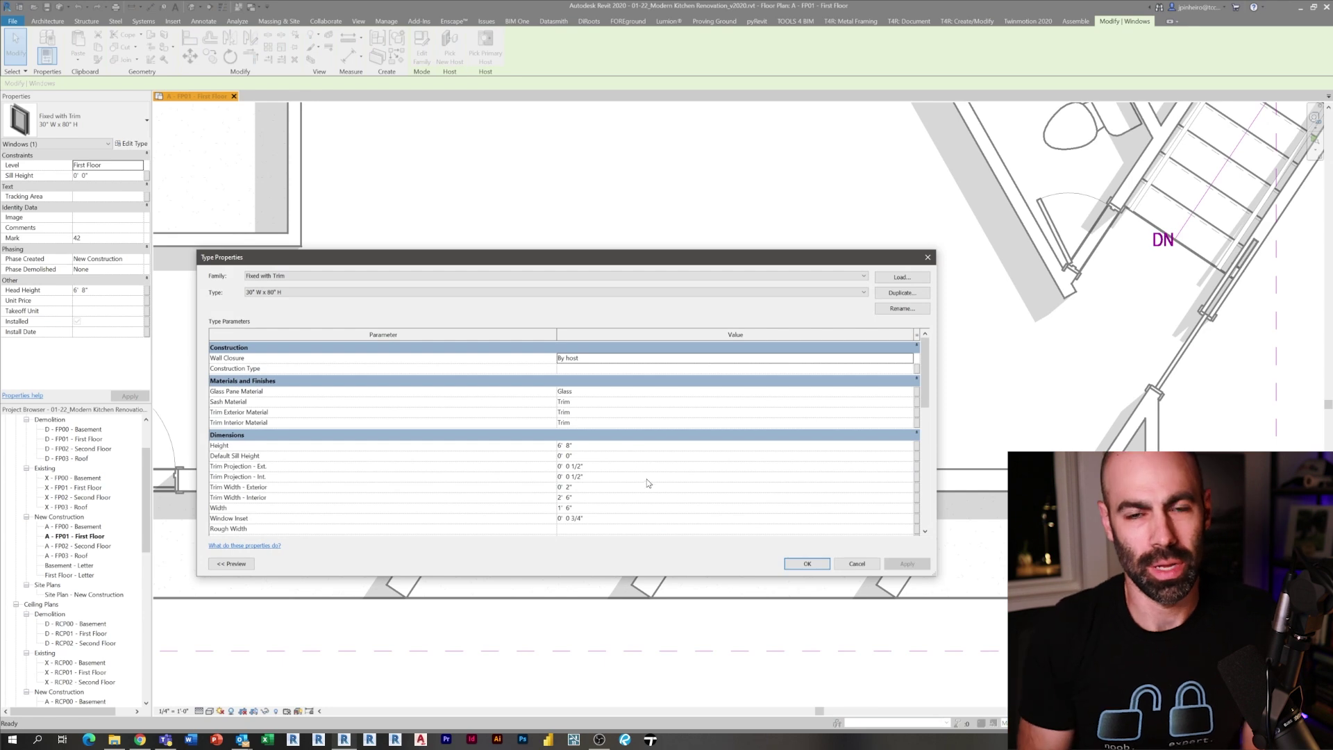
pyautogui.scroll(-2, 648, 491)
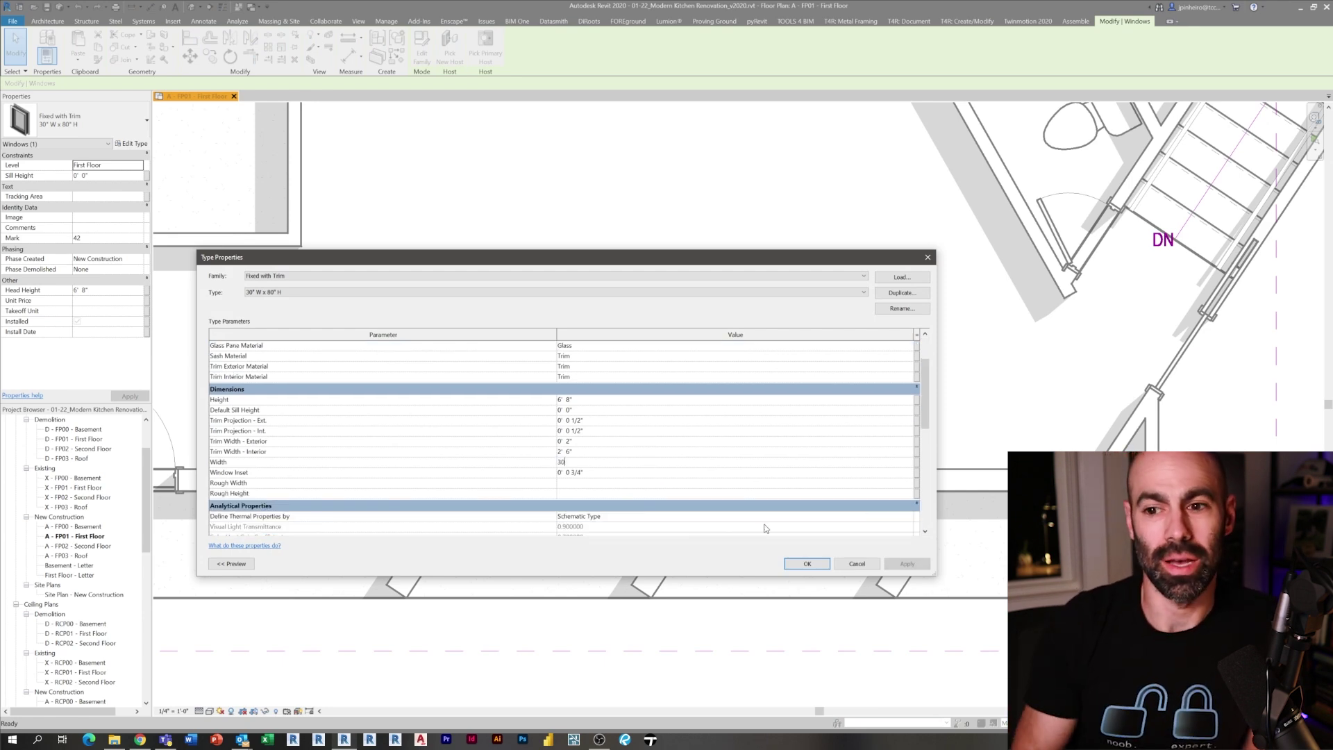
pyautogui.click(803, 564)
# Dimension the window's centre to the first two reference planes and make both segments equal, centring the window between the columns.
pyautogui.press('d')
pyautogui.press('i')
pyautogui.scroll(3, 683, 421)
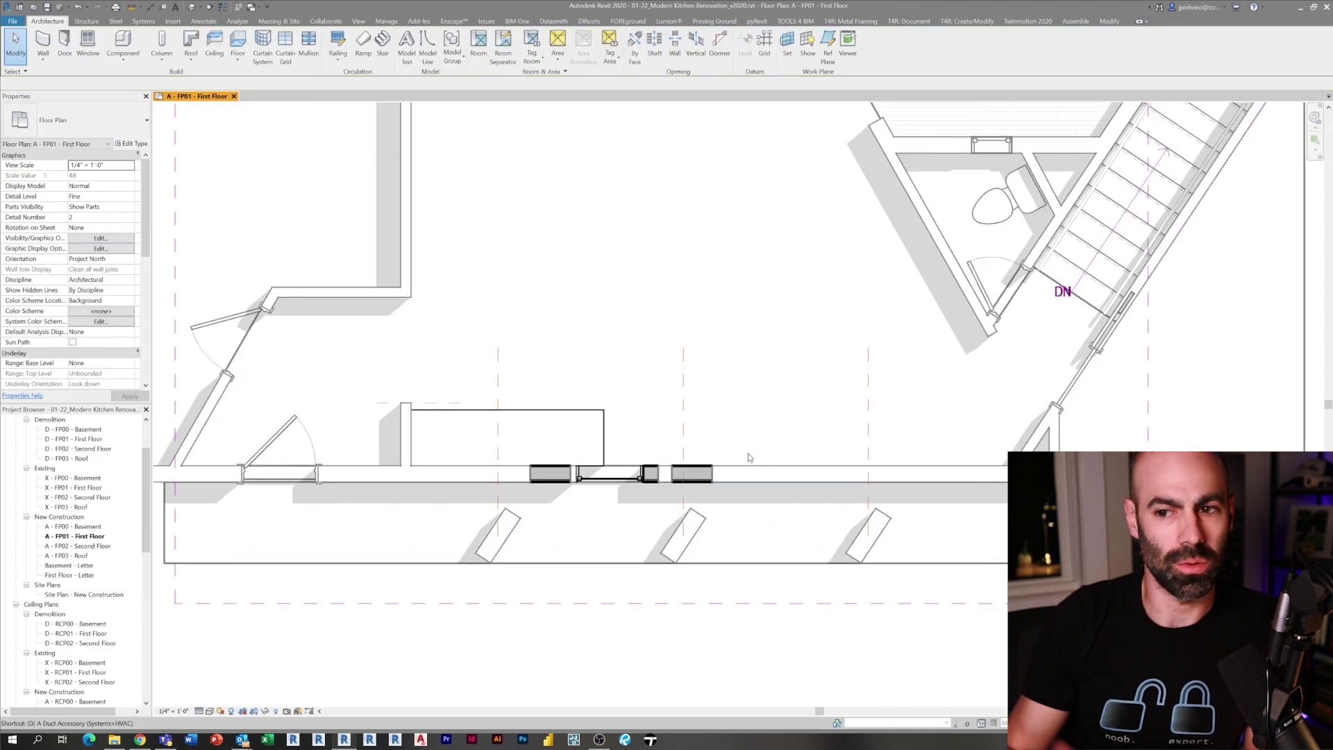
pyautogui.click(683, 421)
pyautogui.click(618, 480)
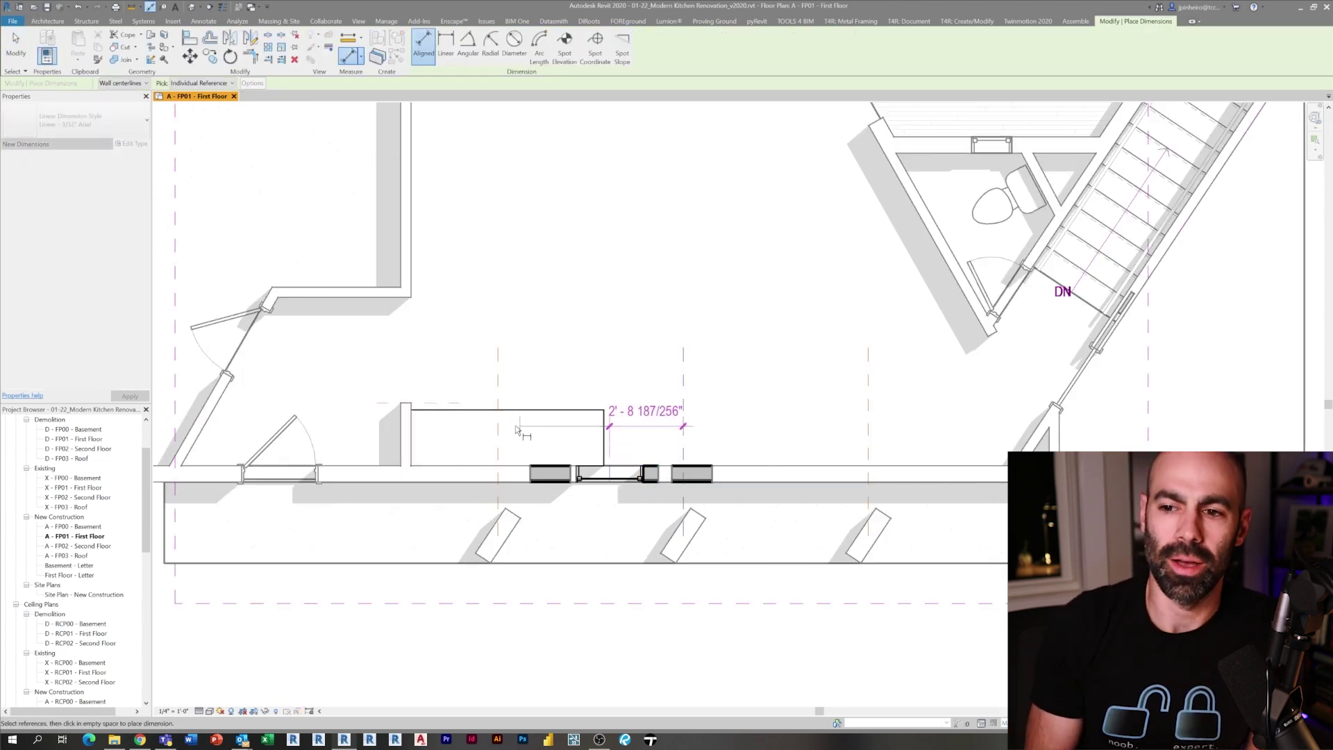
pyautogui.click(497, 395)
pyautogui.click(538, 321)
pyautogui.press('Escape')
pyautogui.press('Escape')
pyautogui.click(548, 321)
pyautogui.click(590, 269)
pyautogui.press('Escape')
# Mirror the centred window about the middle reference plane to create a matching window in the next column bay.
pyautogui.click(593, 485)
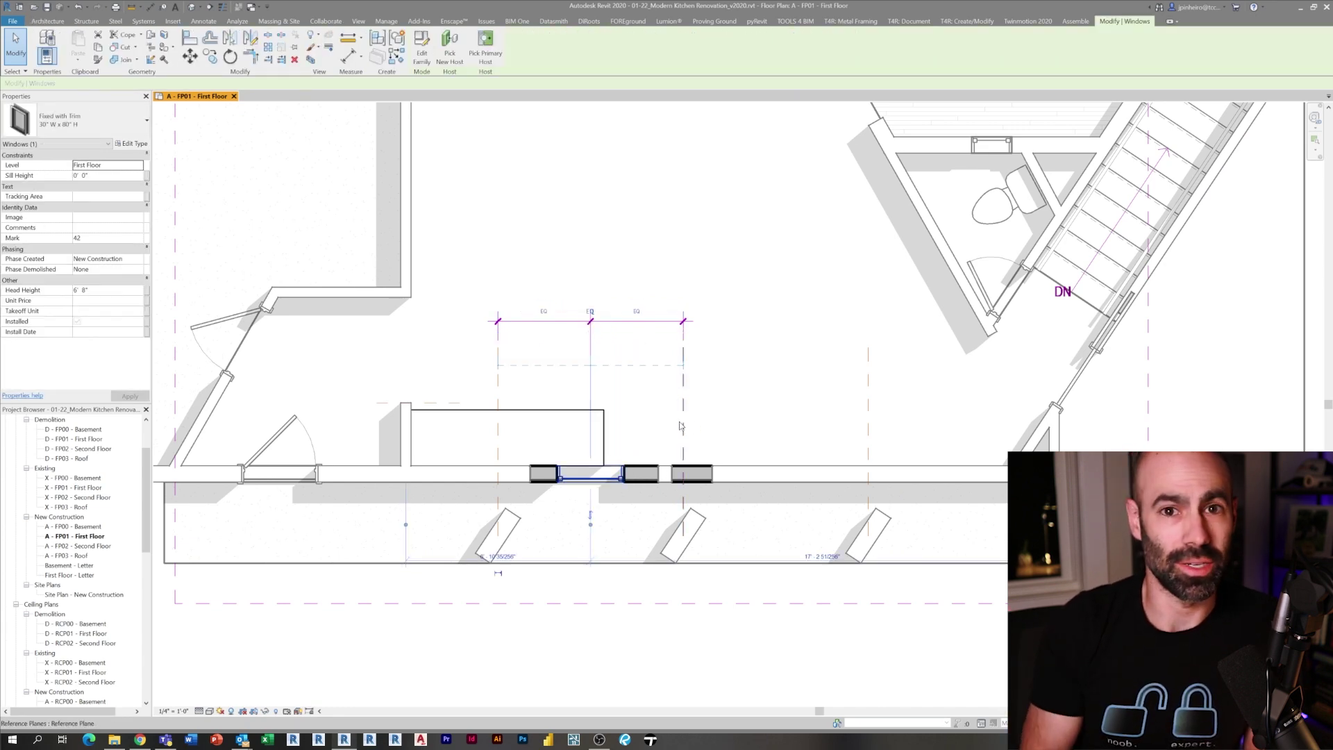
pyautogui.press('m')
pyautogui.press('m')
pyautogui.click(683, 426)
pyautogui.press('Escape')
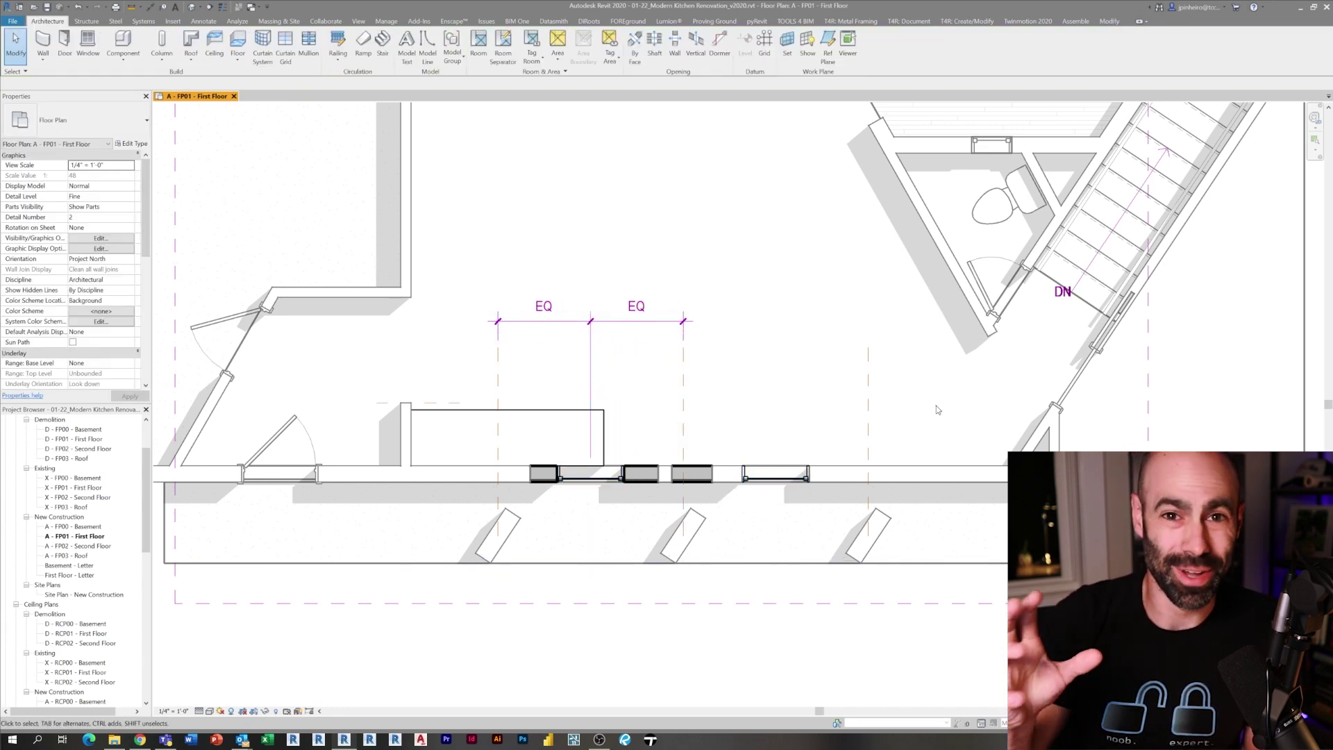
# Delete the reference planes and the equality dimension used to position the windows.
pyautogui.click(869, 425)
pyautogui.press('Delete')
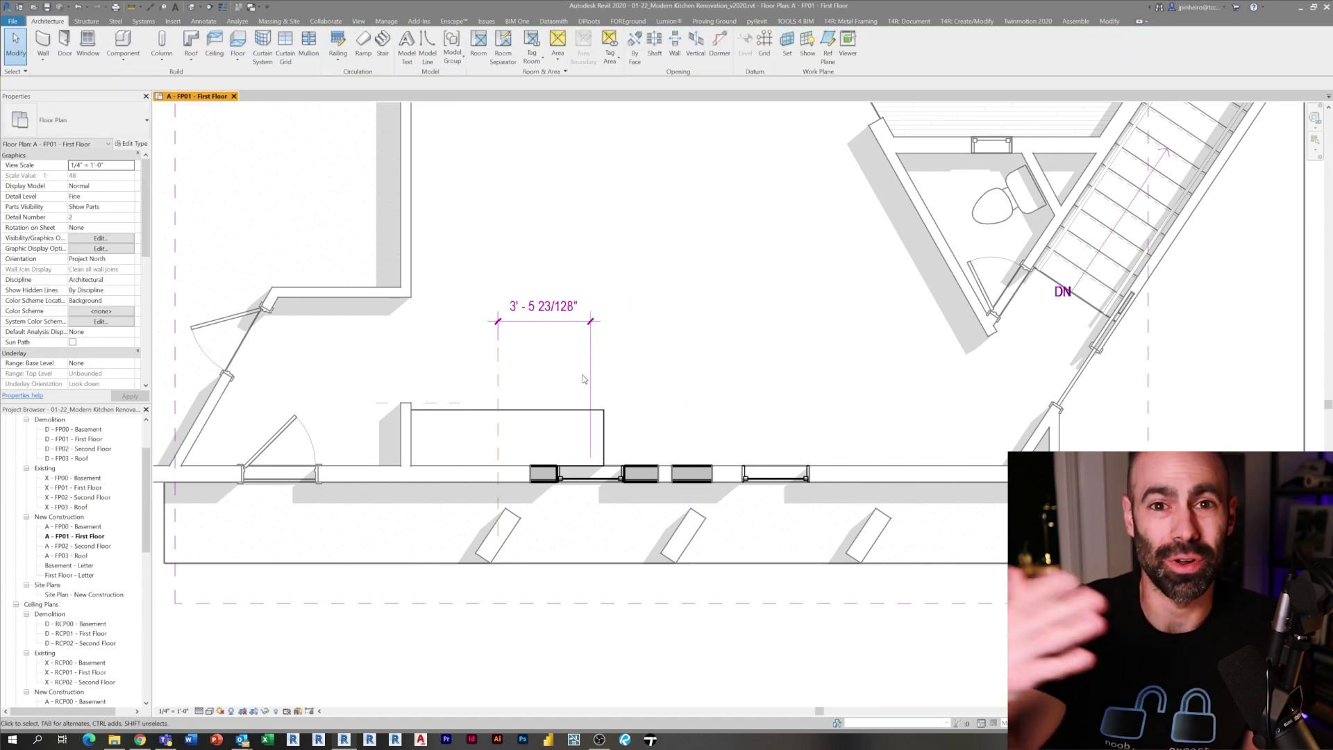
pyautogui.press('Escape')
pyautogui.press('Escape')
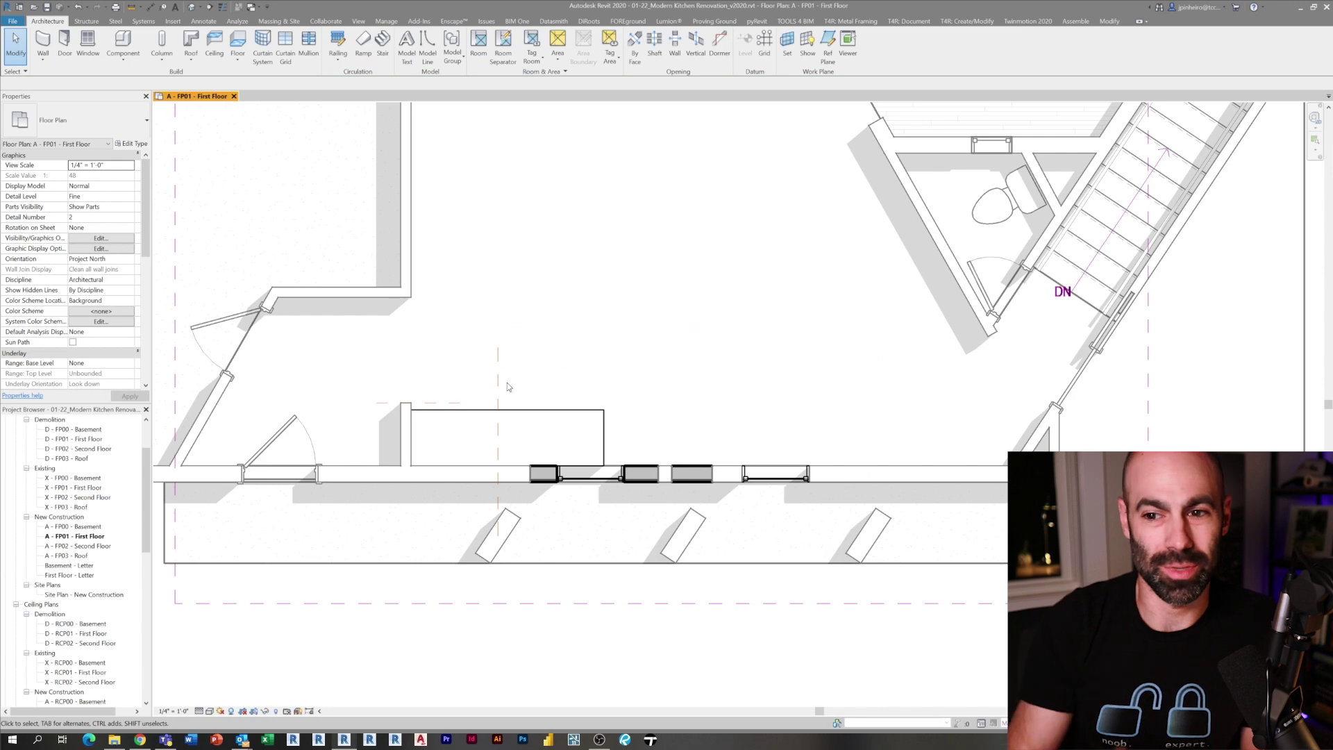
pyautogui.click(498, 382)
pyautogui.press('Delete')
# Shorten the line-based cabinet beside the stub wall so it ends at the near edge of the first window.
pyautogui.click(589, 429)
pyautogui.scroll(2, 607, 443)
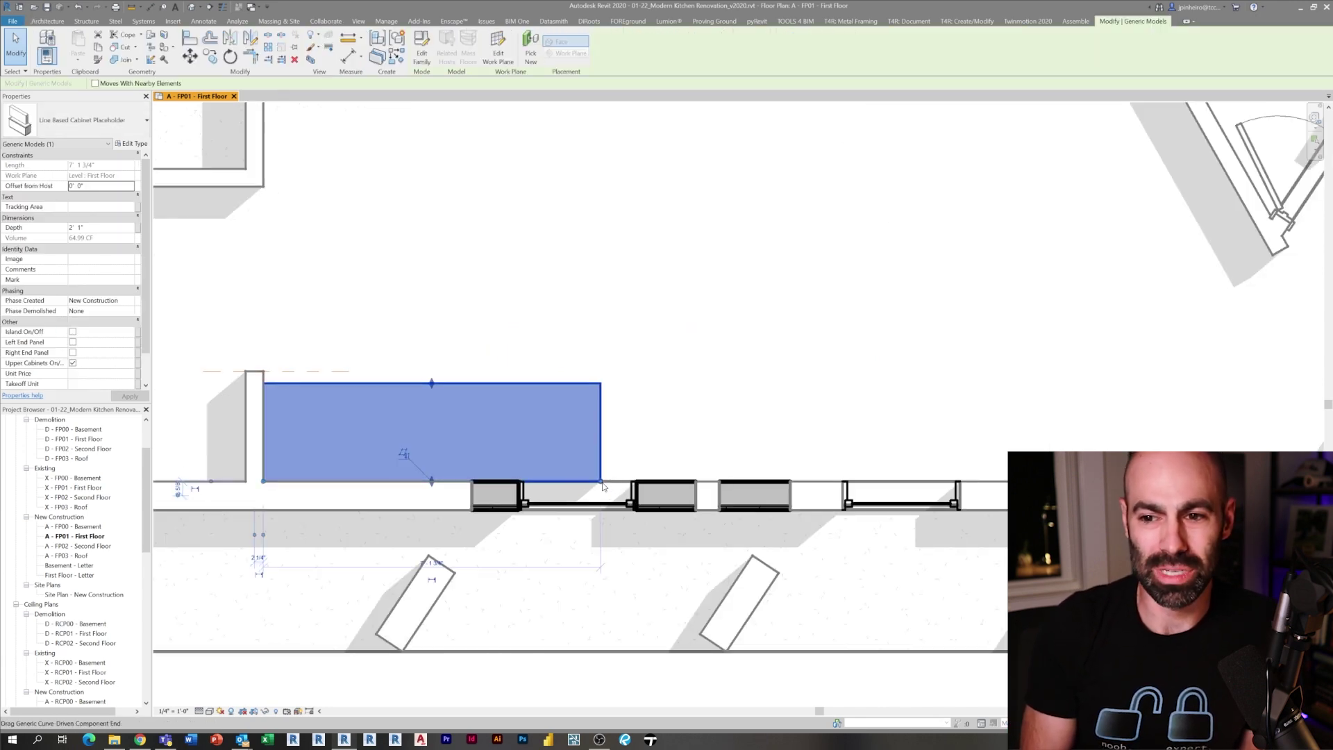
pyautogui.moveTo(507, 481); pyautogui.dragTo(517, 481)
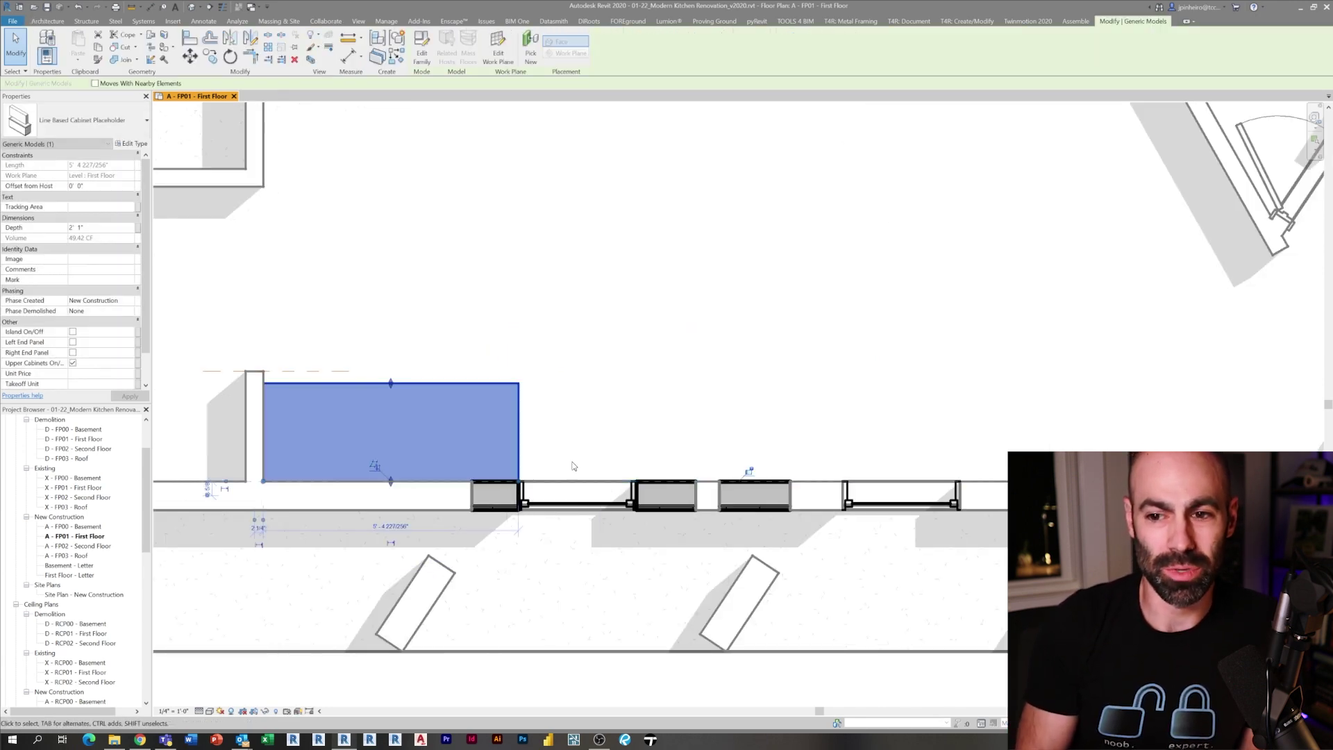
# Copy the shortened cabinet along the exterior wall so it starts at the far edge of the second window.
pyautogui.moveTo(567, 461); pyautogui.dragTo(562, 448, button='middle')
pyautogui.press('c')
pyautogui.press('c')
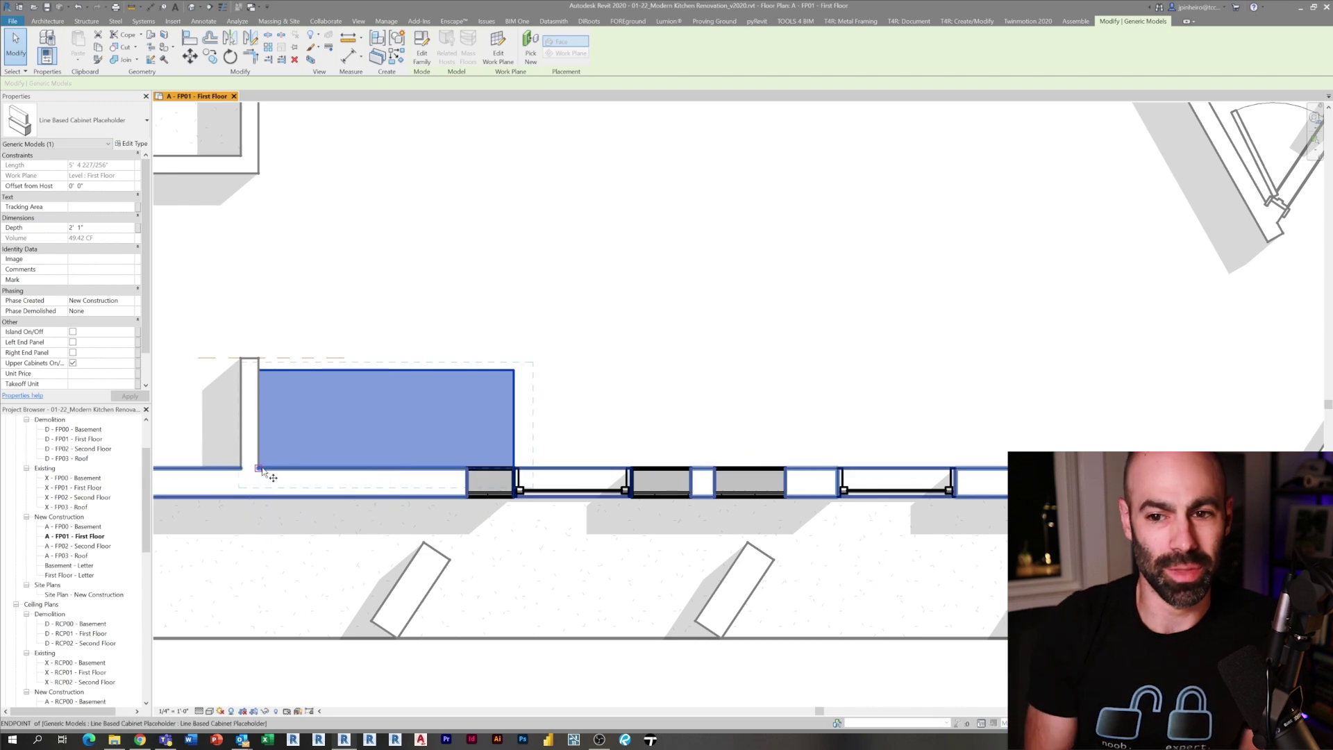
pyautogui.click(259, 469)
pyautogui.click(953, 469)
pyautogui.moveTo(1100, 489); pyautogui.dragTo(851, 488, button='middle')
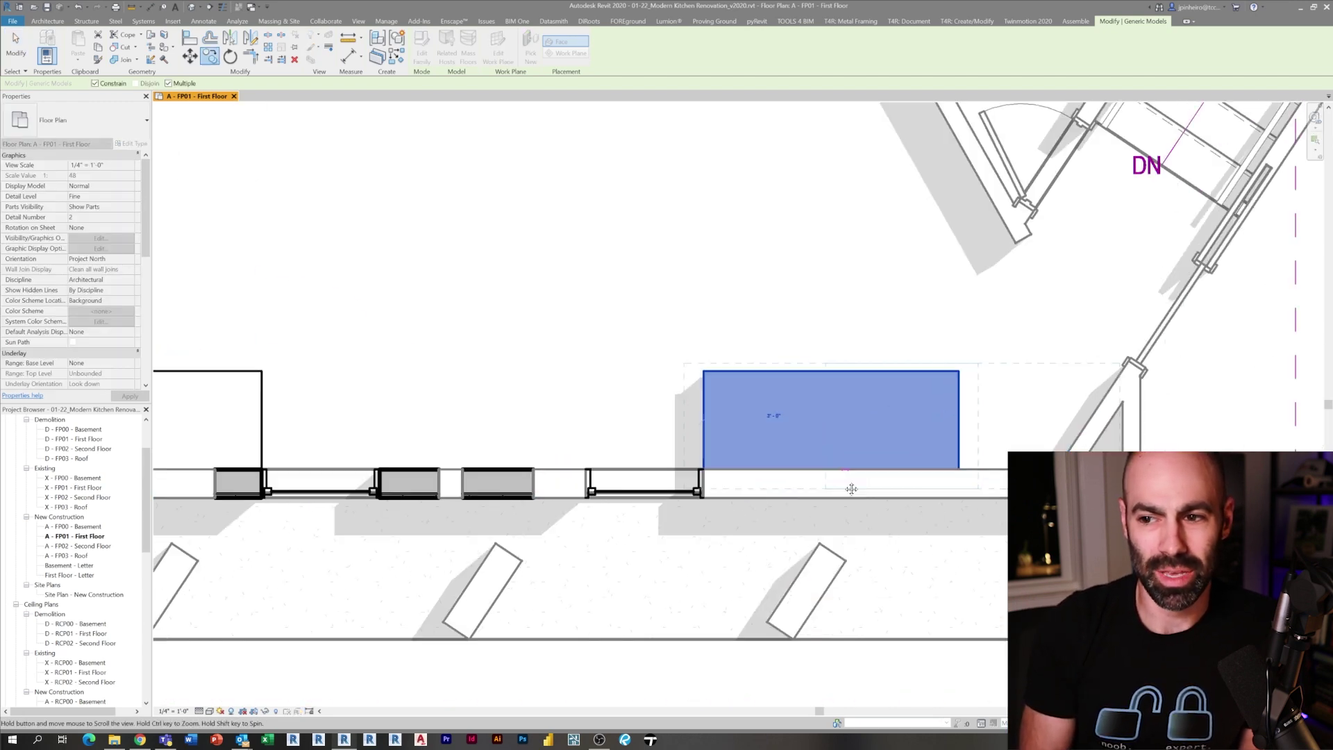
pyautogui.press('Escape')
pyautogui.press('Escape')
# Stretch the copied cabinet along the exterior wall until it reaches the angled wall near the stairs.
pyautogui.click(961, 474)
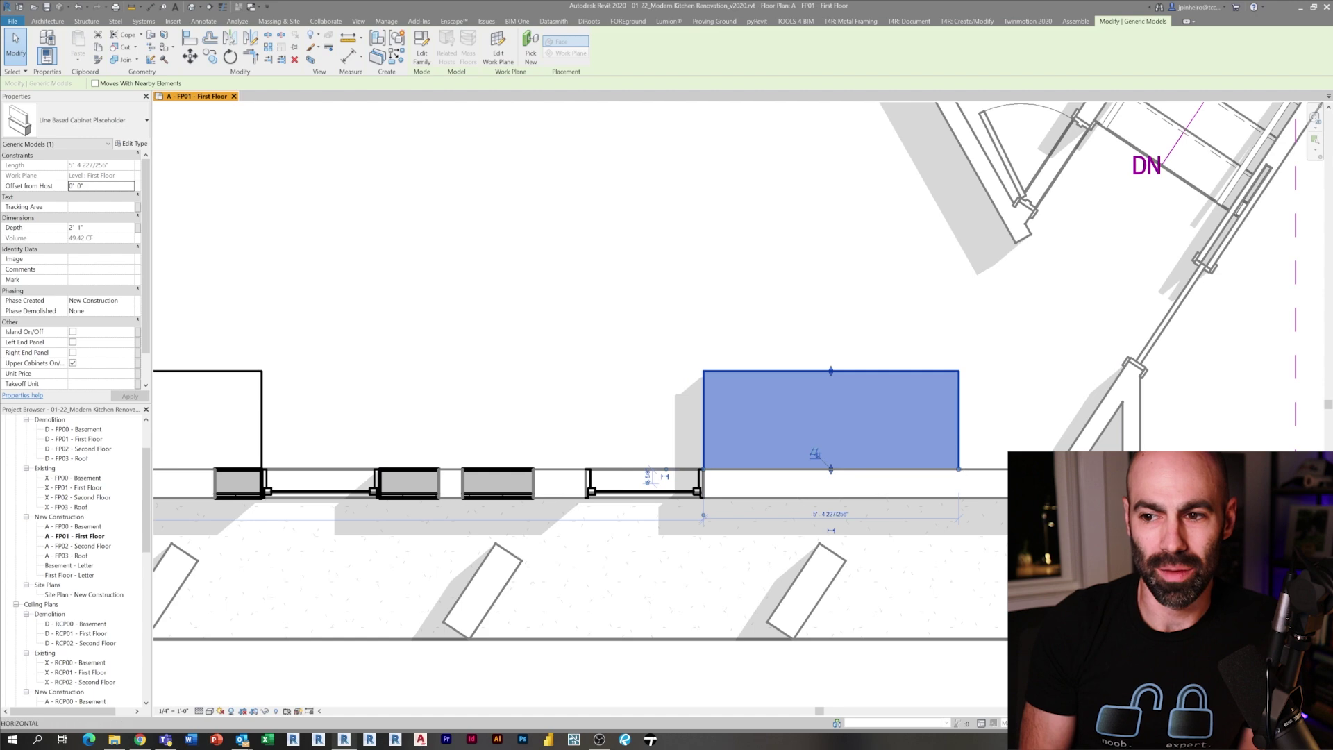
pyautogui.moveTo(959, 469); pyautogui.dragTo(1122, 470)
pyautogui.press('Escape')
pyautogui.scroll(-2, 958, 445)
pyautogui.moveTo(765, 412); pyautogui.dragTo(816, 425, button='middle')
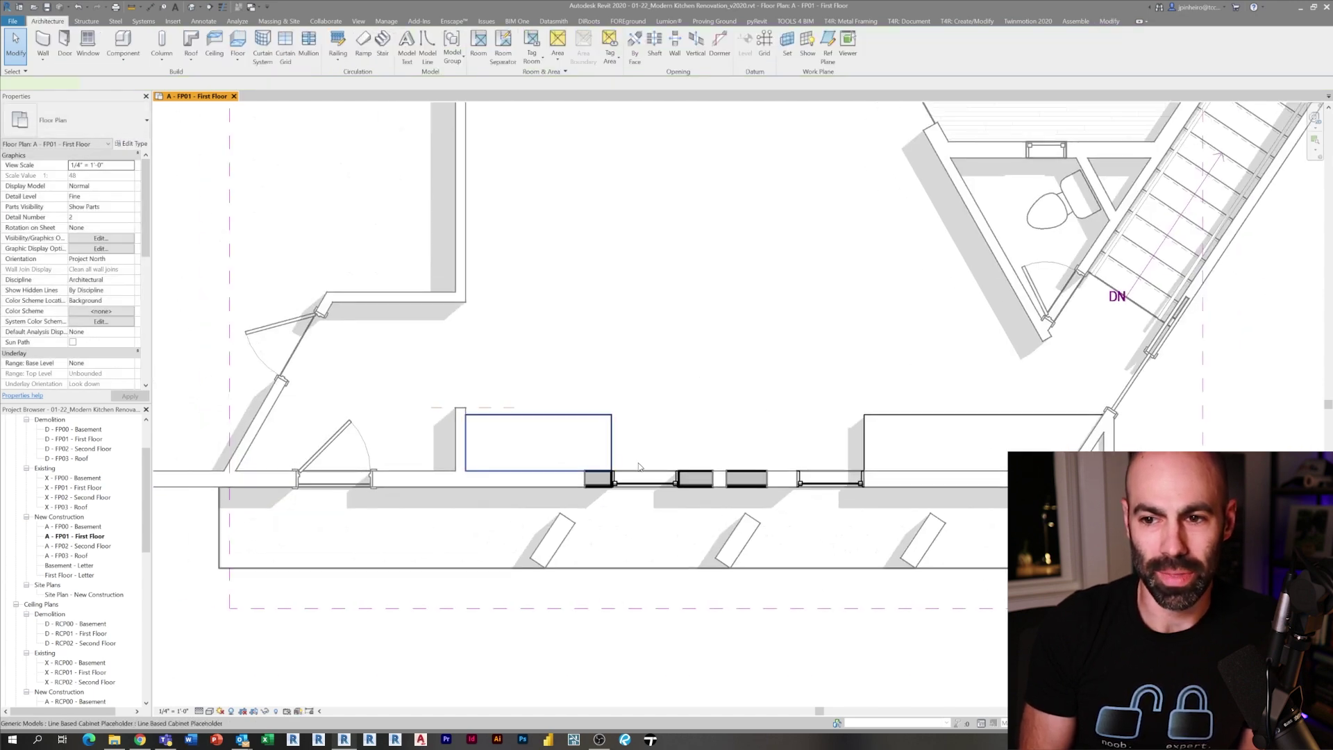
# Create a similar Line Based Cabinet Placeholder along the exterior wall, spanning between the facing edges of the two windows.
pyautogui.scroll(2, 644, 467)
pyautogui.click(460, 450)
pyautogui.press('c')
pyautogui.press('s')
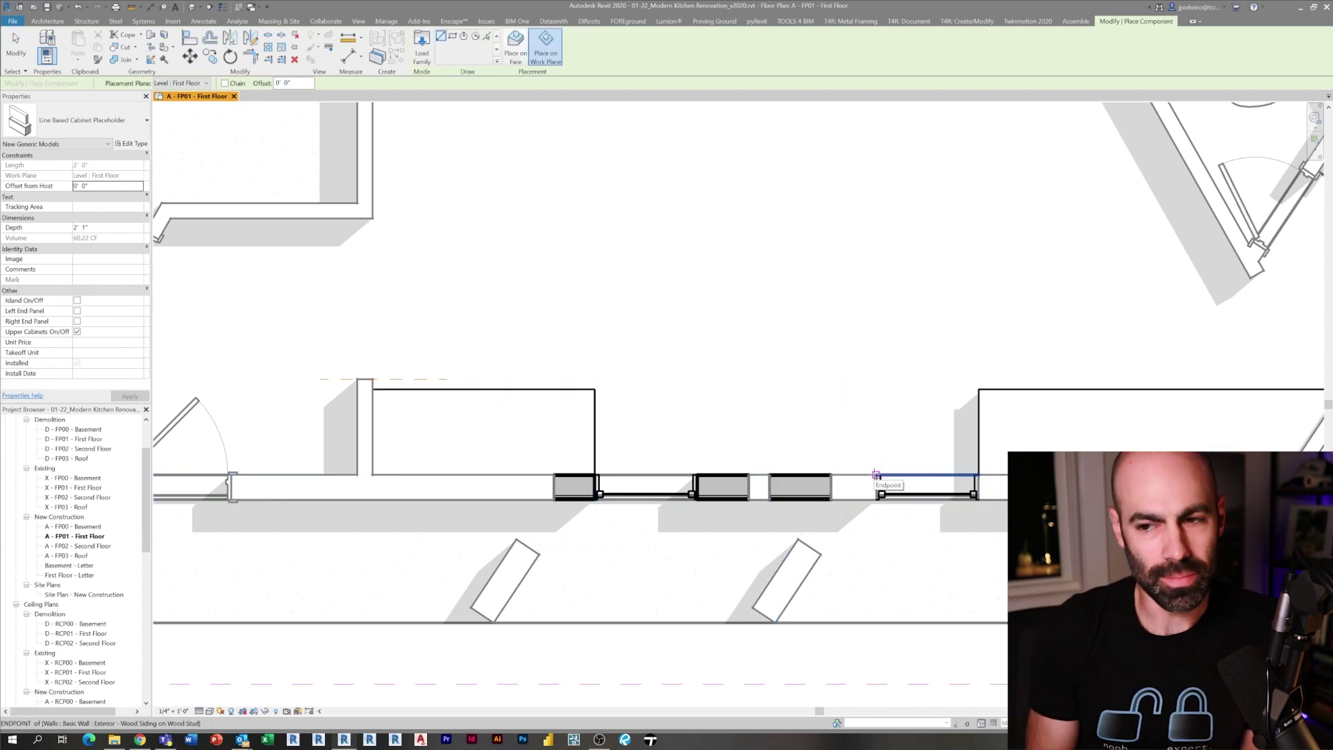
pyautogui.click(688, 481)
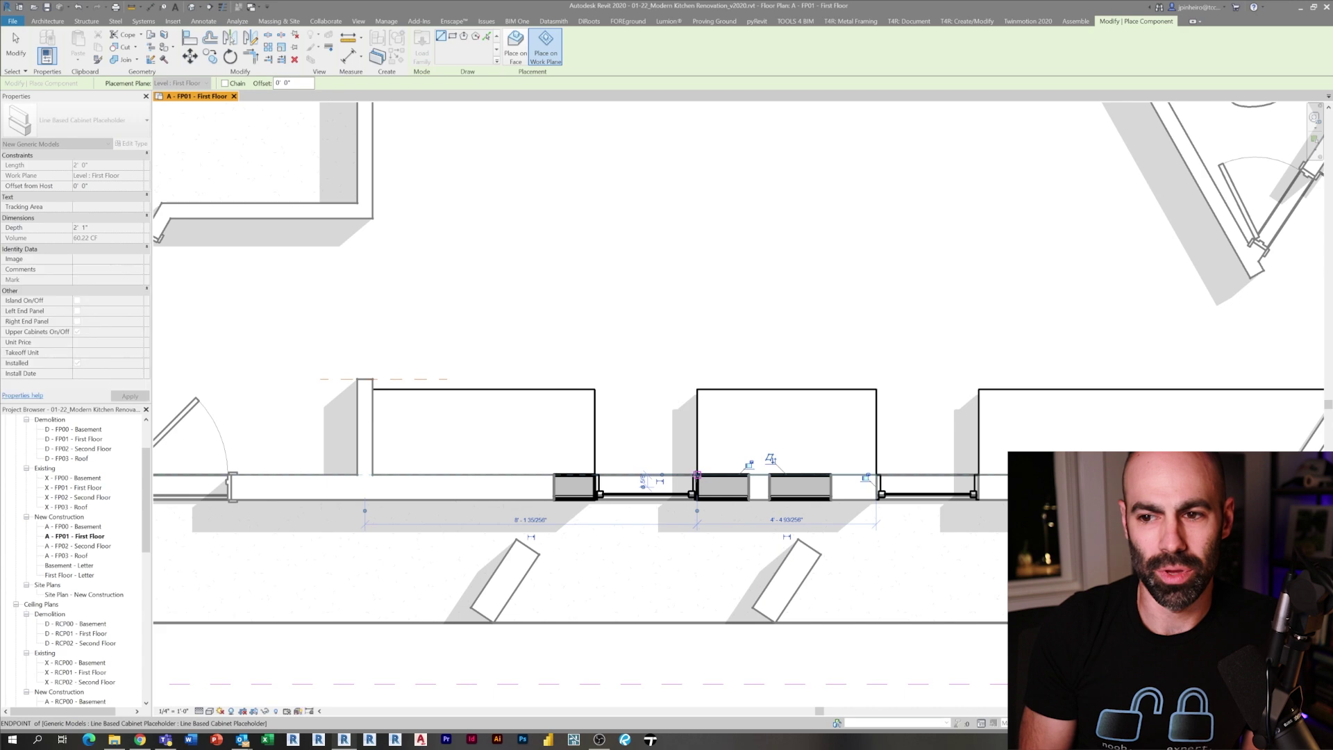
pyautogui.press('Escape')
pyautogui.press('Escape')
pyautogui.scroll(-2, 693, 451)
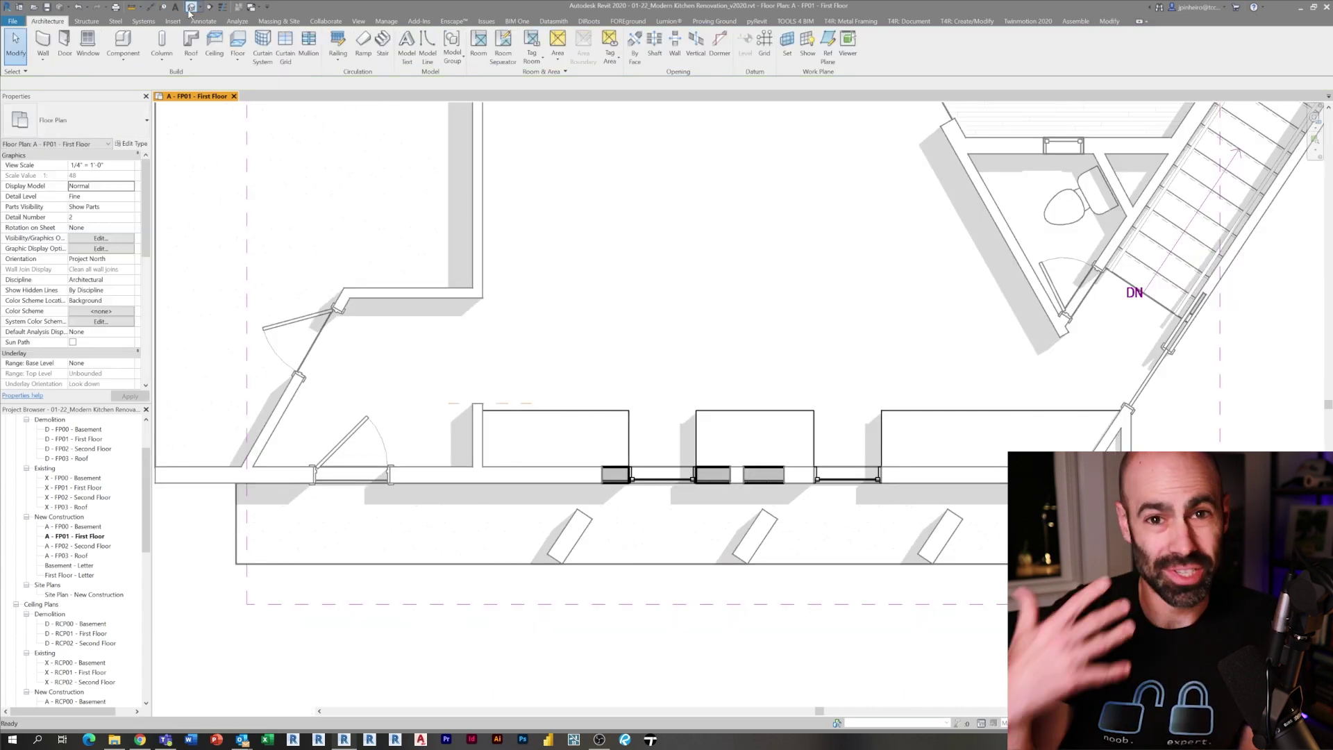
# Open the 3D view and turn off the upper cabinets on the middle cabinet between the two windows.
pyautogui.press('3')
pyautogui.press('d')
pyautogui.scroll(4, 756, 394)
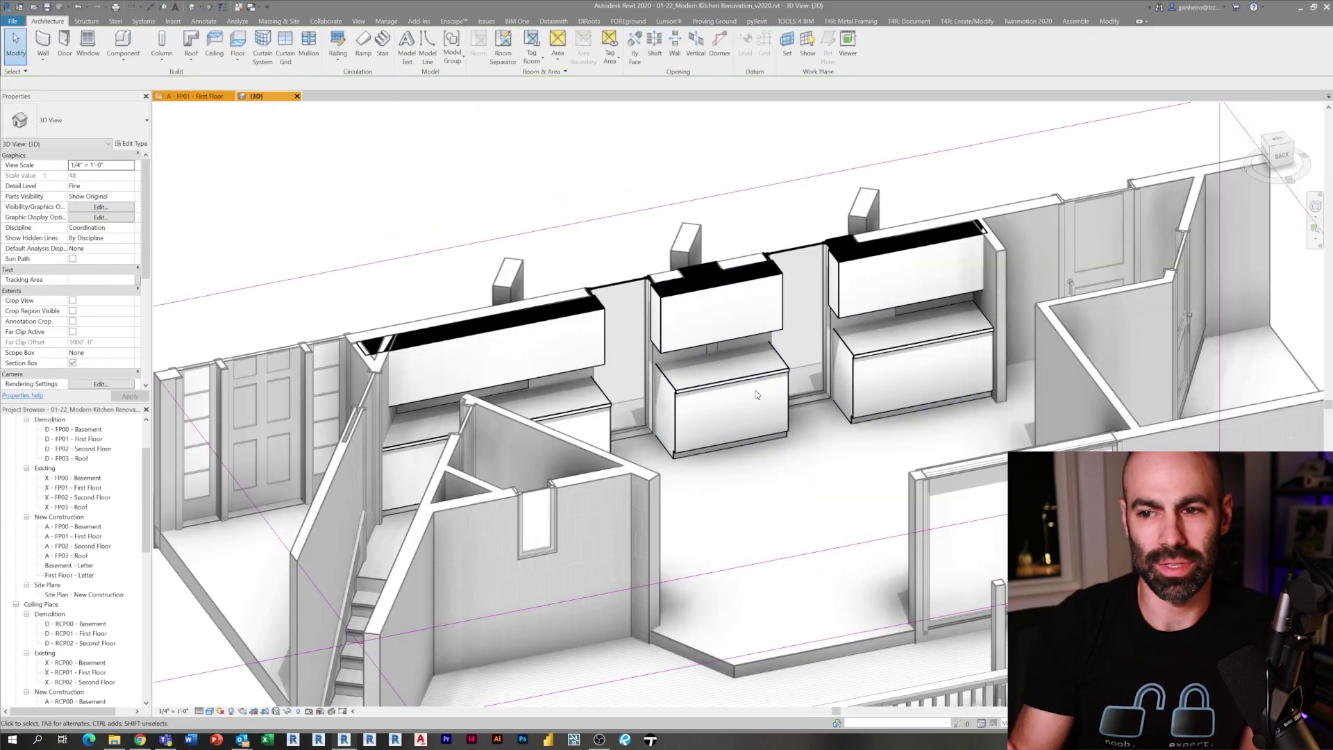
pyautogui.click(757, 394)
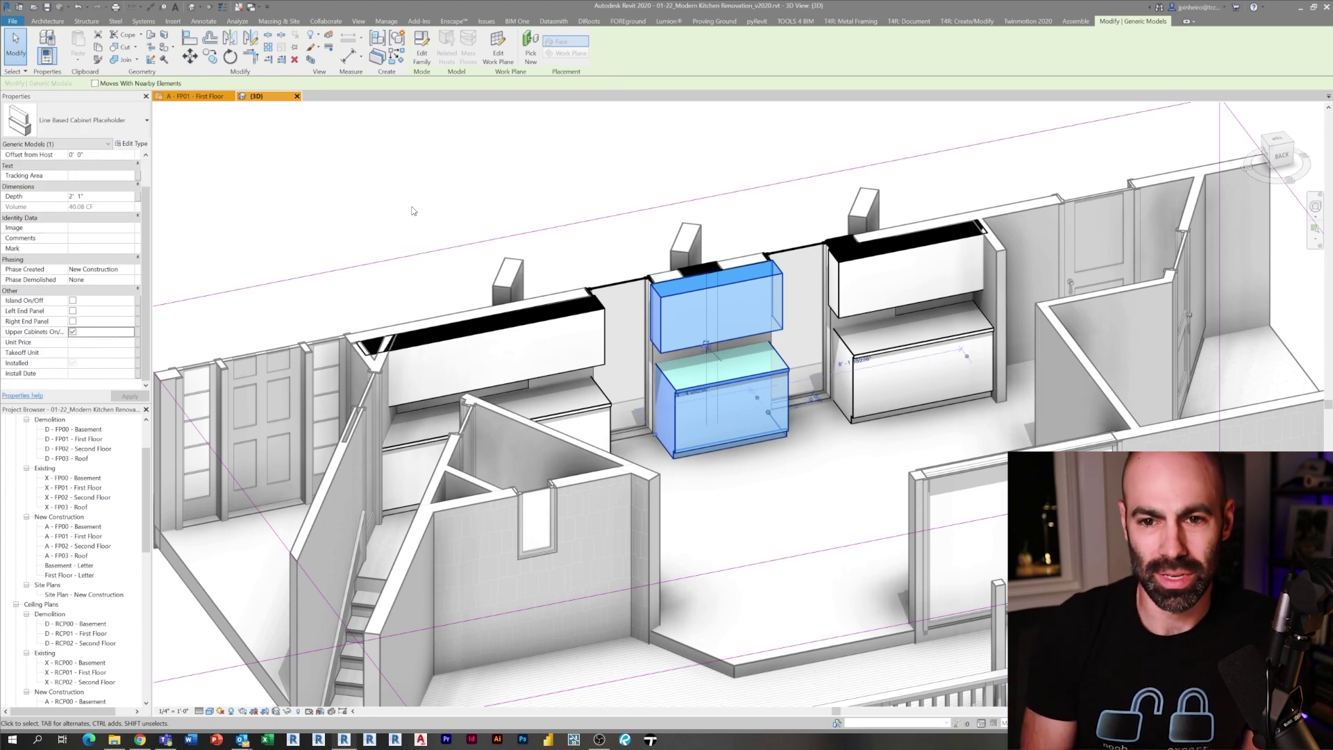
pyautogui.click(73, 332)
pyautogui.scroll(-5, 704, 472)
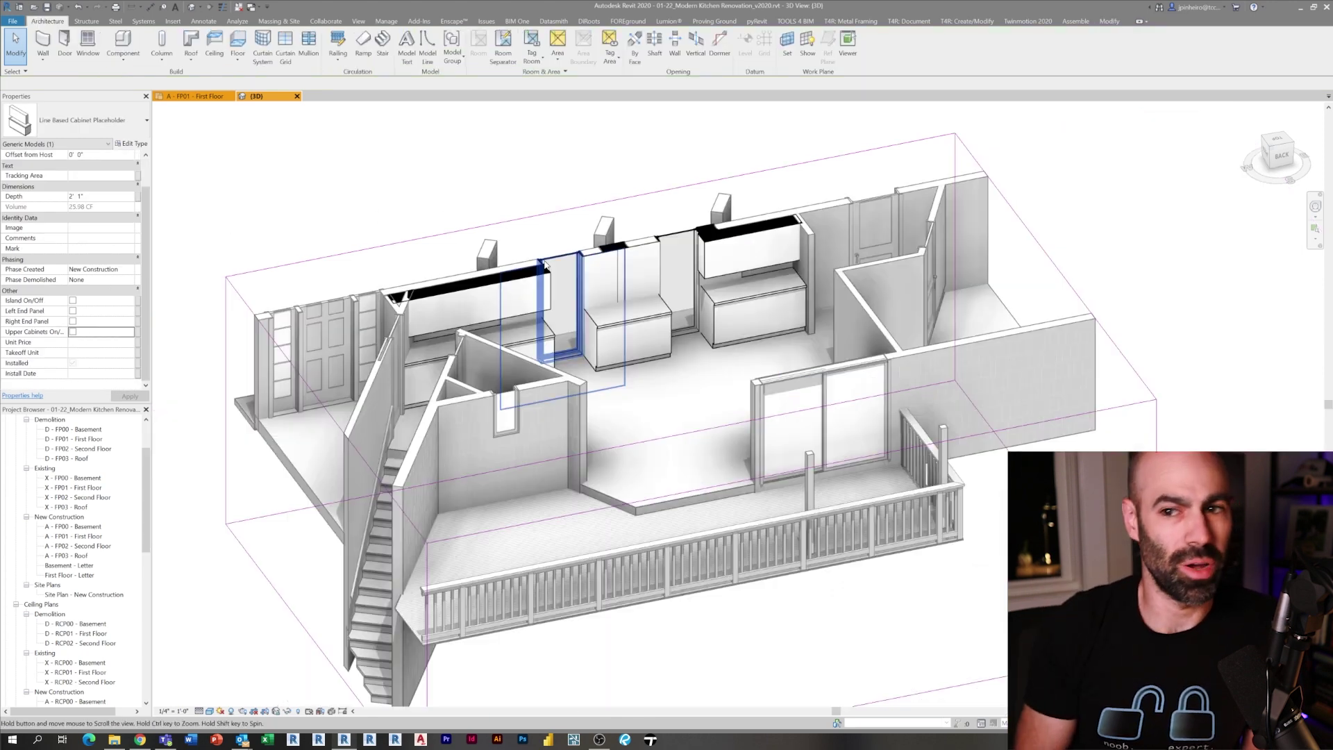
pyautogui.press('Escape')
# Examine the cabinet and window layout in 3D from several angles.
pyautogui.scroll(-2, 702, 472)
pyautogui.keyDown('shift'); pyautogui.moveTo(702, 472); pyautogui.dragTo(691, 477, button='middle'); pyautogui.keyUp('shift')
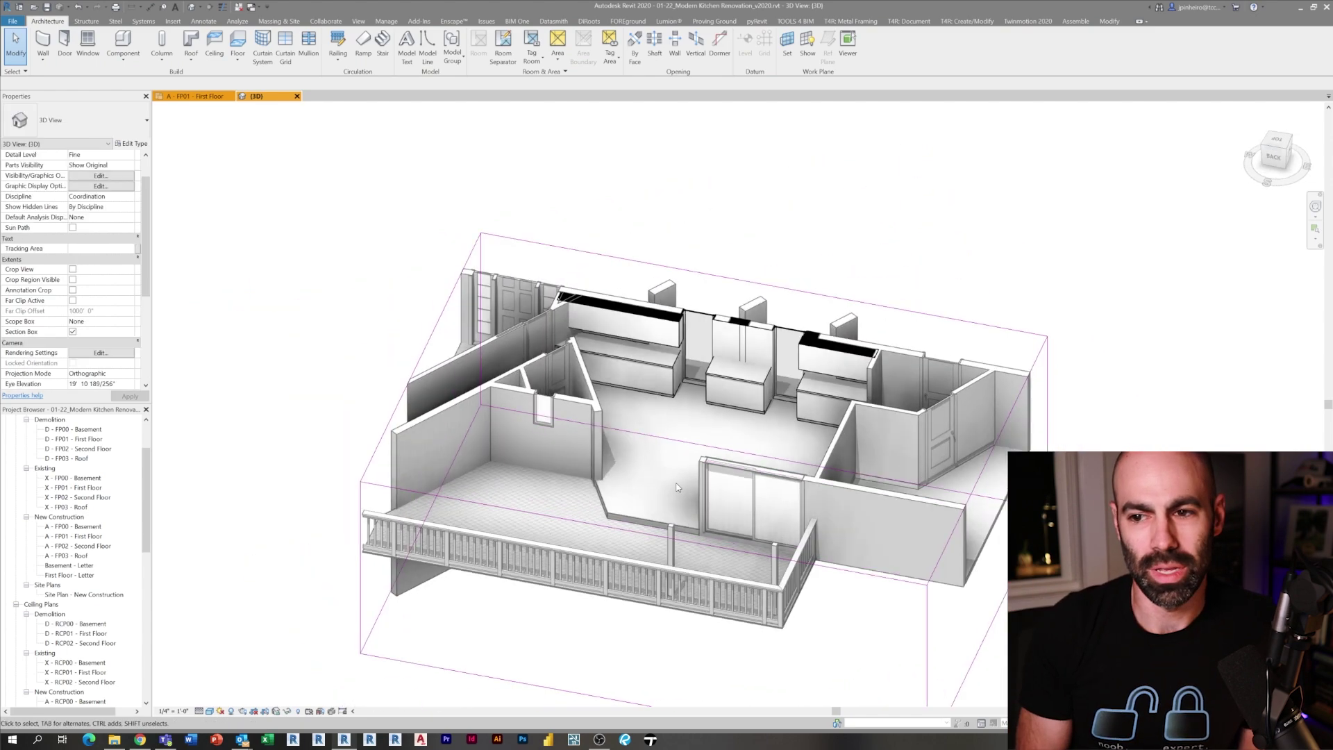
pyautogui.keyDown('shift'); pyautogui.moveTo(712, 421); pyautogui.dragTo(667, 400, button='middle'); pyautogui.keyUp('shift')
pyautogui.scroll(3, 878, 409)
pyautogui.scroll(2, 667, 400)
# In the first floor plan, create a similar cabinet placeholder as an island about 11'-4" long, parallel to the cabinets along the window wall.
pyautogui.doubleClick(74, 536)
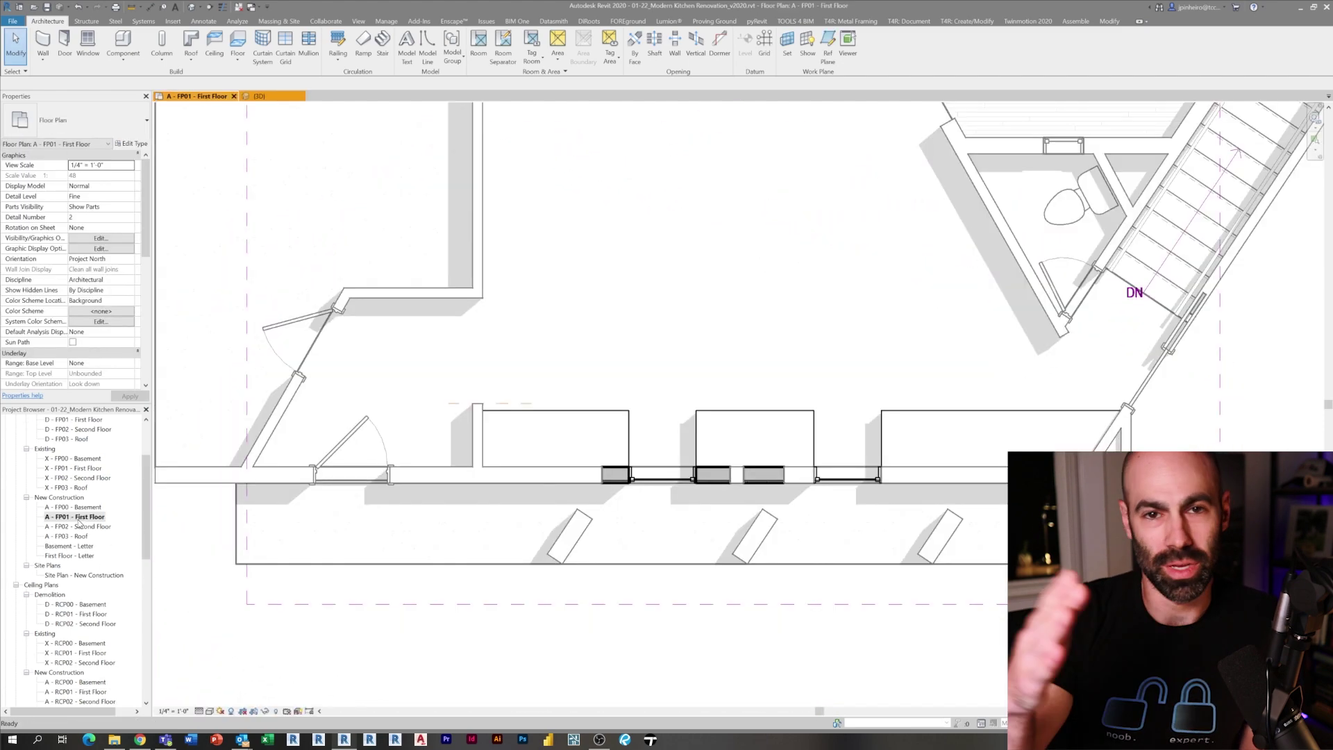
pyautogui.scroll(-3, 946, 330)
pyautogui.click(846, 448)
pyautogui.scroll(3, 778, 385)
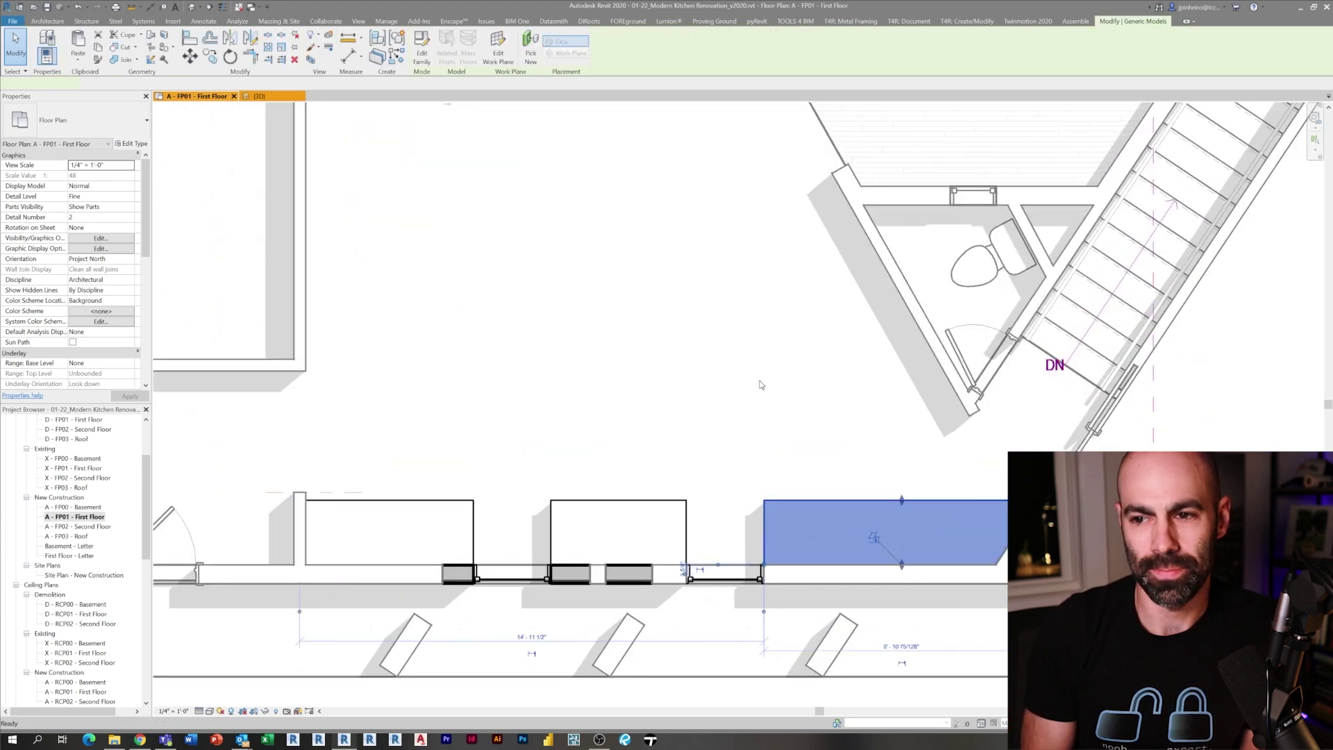
pyautogui.press('c')
pyautogui.press('s')
pyautogui.click(811, 265)
pyautogui.press('Escape')
pyautogui.click(447, 389)
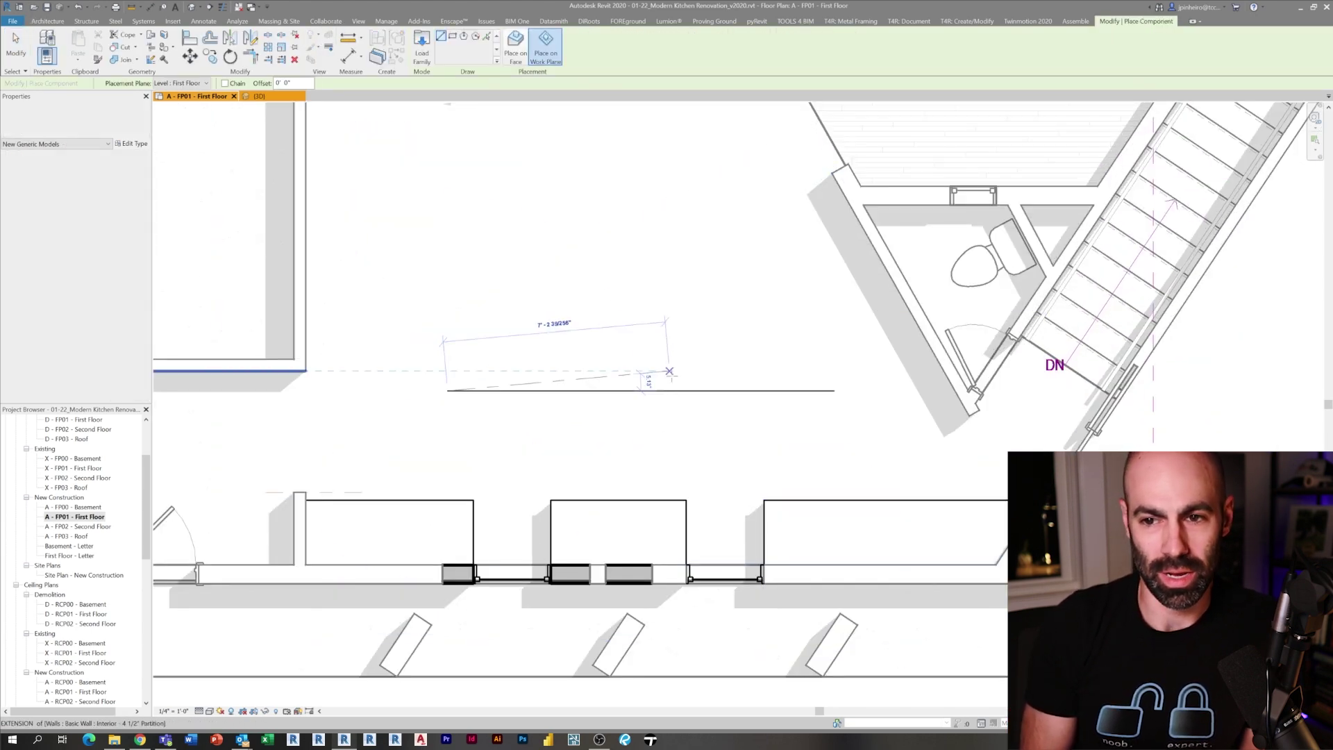
pyautogui.press('Escape')
pyautogui.click(796, 499)
pyautogui.click(445, 500)
pyautogui.press('Escape')
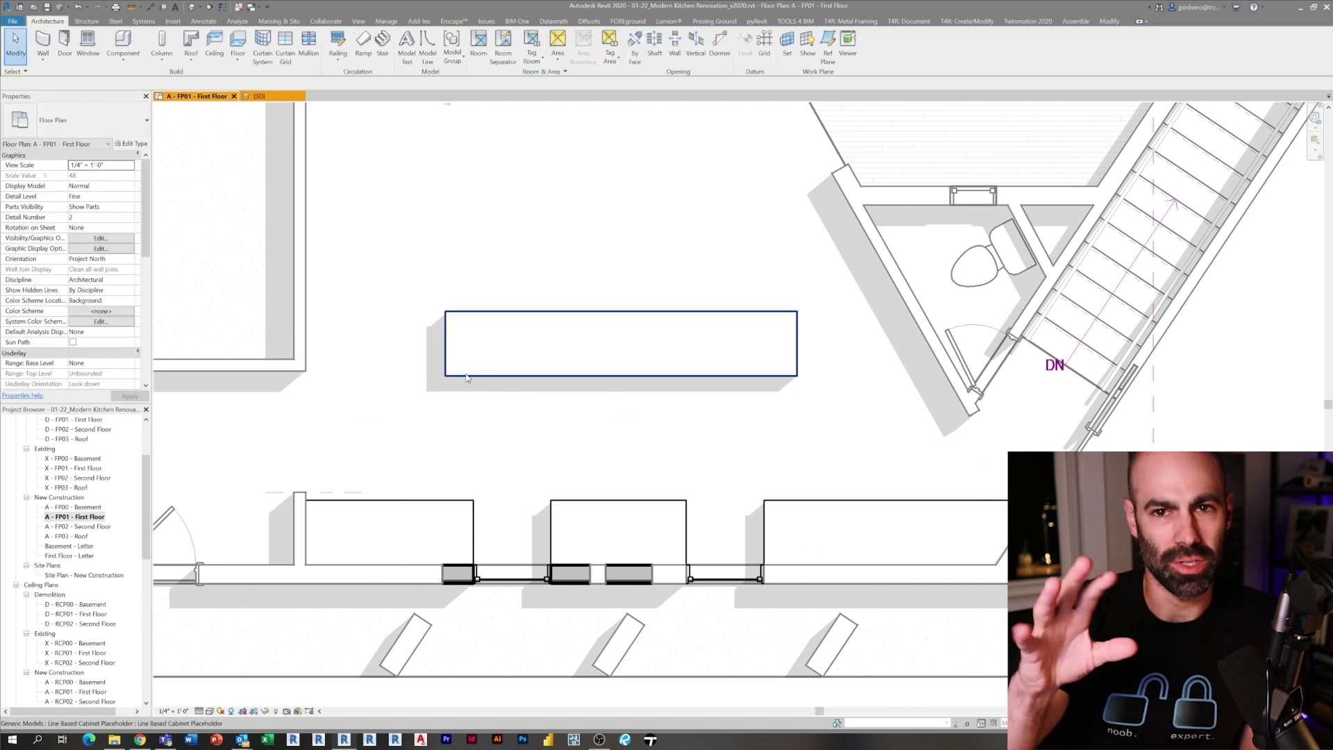
# Check the clearance between the interior wall face and the near end of the island with a temporary aligned dimension.
pyautogui.click(466, 375)
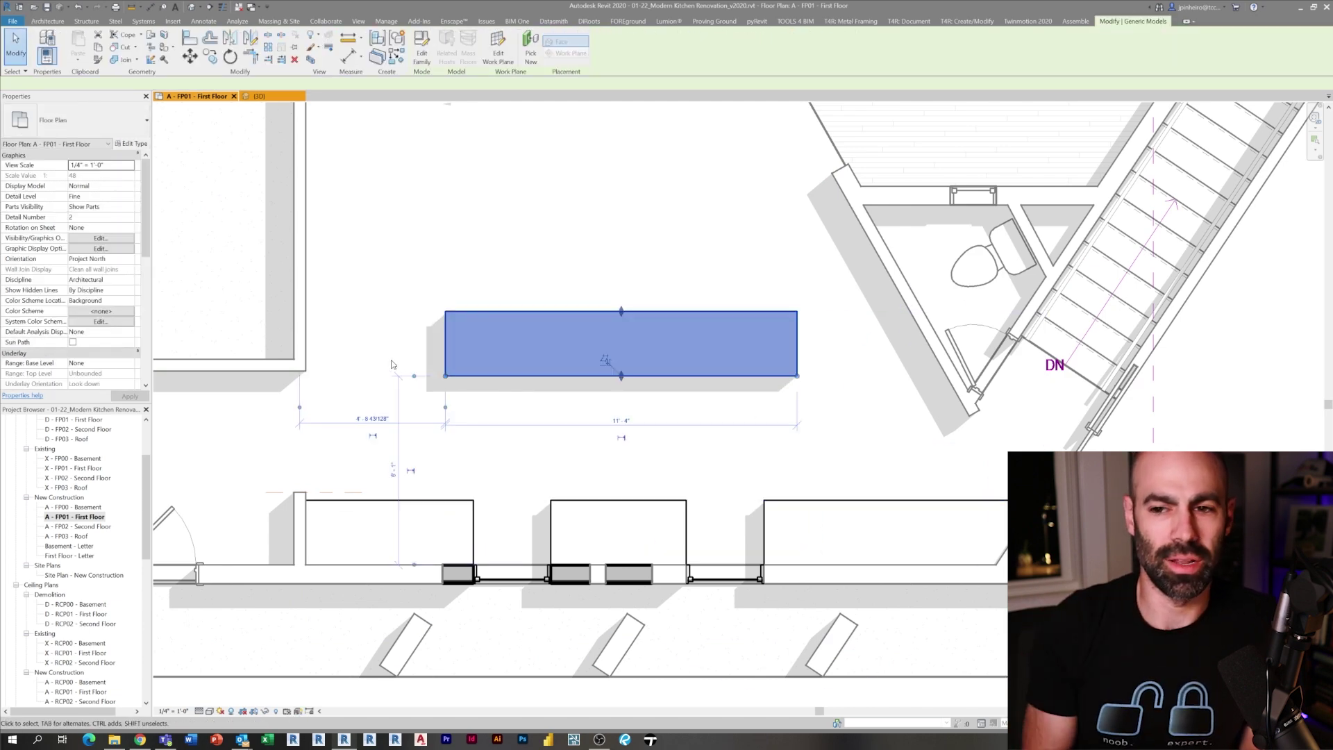
pyautogui.scroll(2, 607, 360)
pyautogui.moveTo(607, 360); pyautogui.dragTo(756, 434, button='middle')
pyautogui.click(435, 397)
pyautogui.press('d')
pyautogui.press('i')
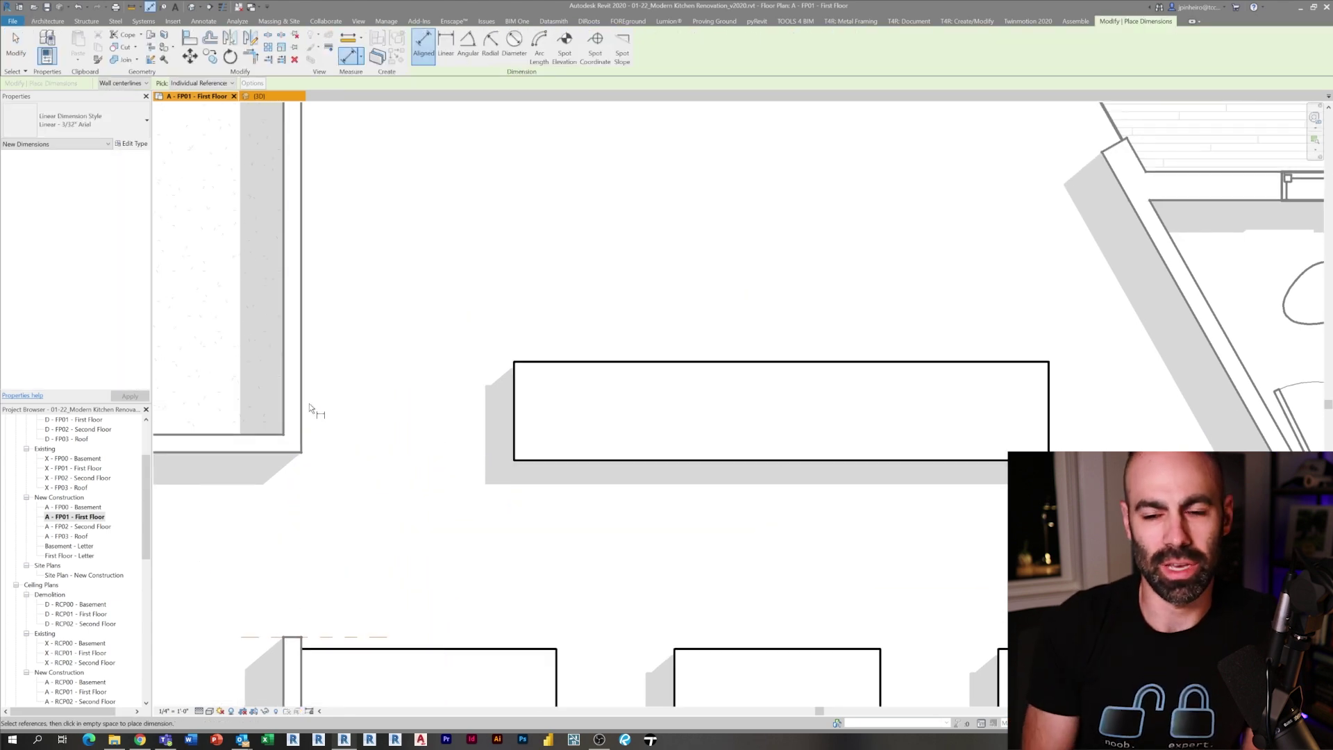
pyautogui.click(308, 407)
pyautogui.click(518, 416)
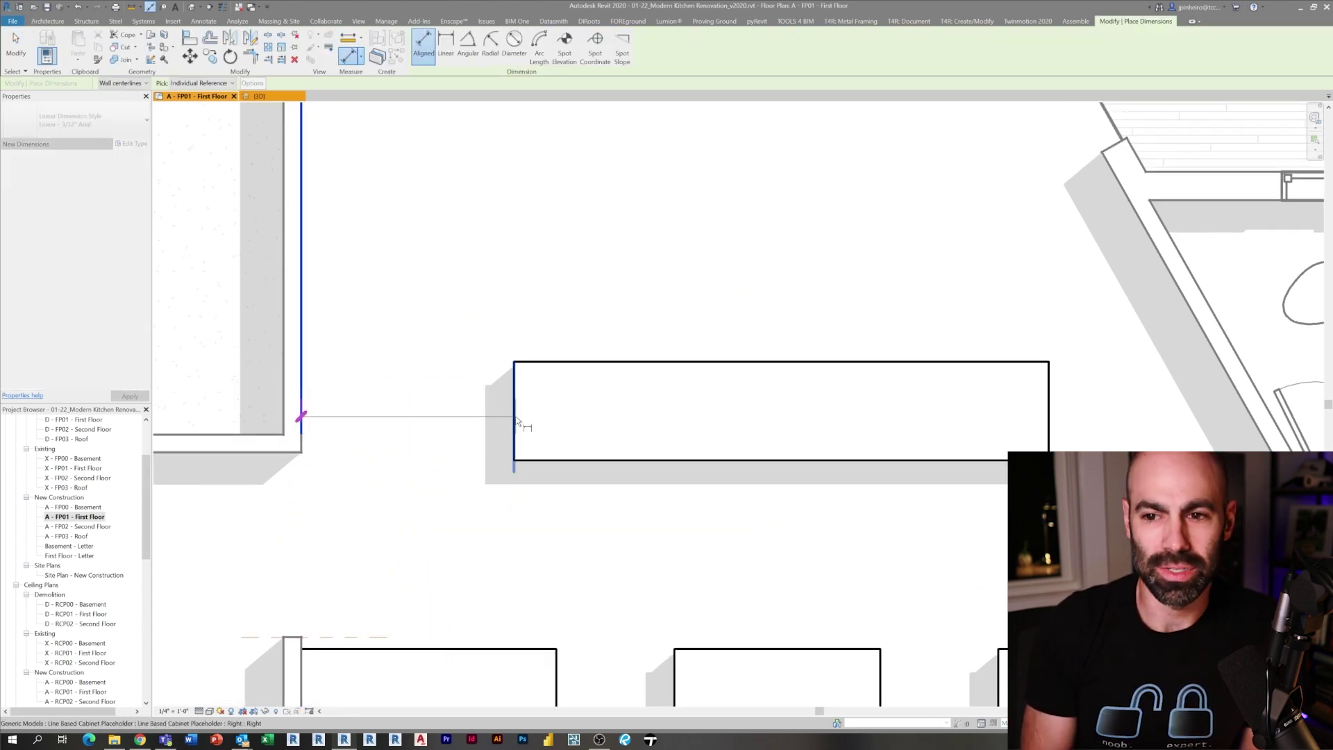
pyautogui.click(491, 301)
pyautogui.press('Escape')
pyautogui.press('Escape')
pyautogui.click(582, 367)
pyautogui.click(512, 300)
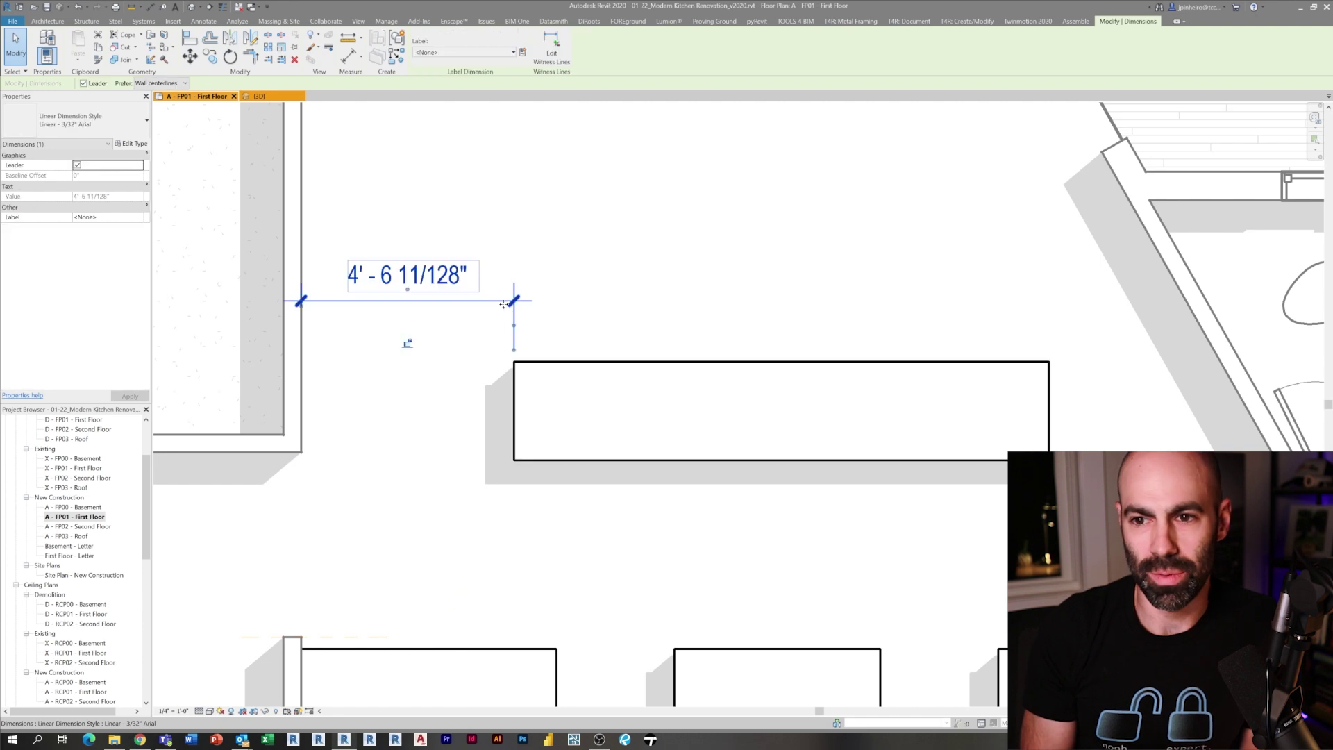
pyautogui.scroll(-1, 574, 419)
pyautogui.moveTo(574, 420); pyautogui.dragTo(563, 338, button='middle')
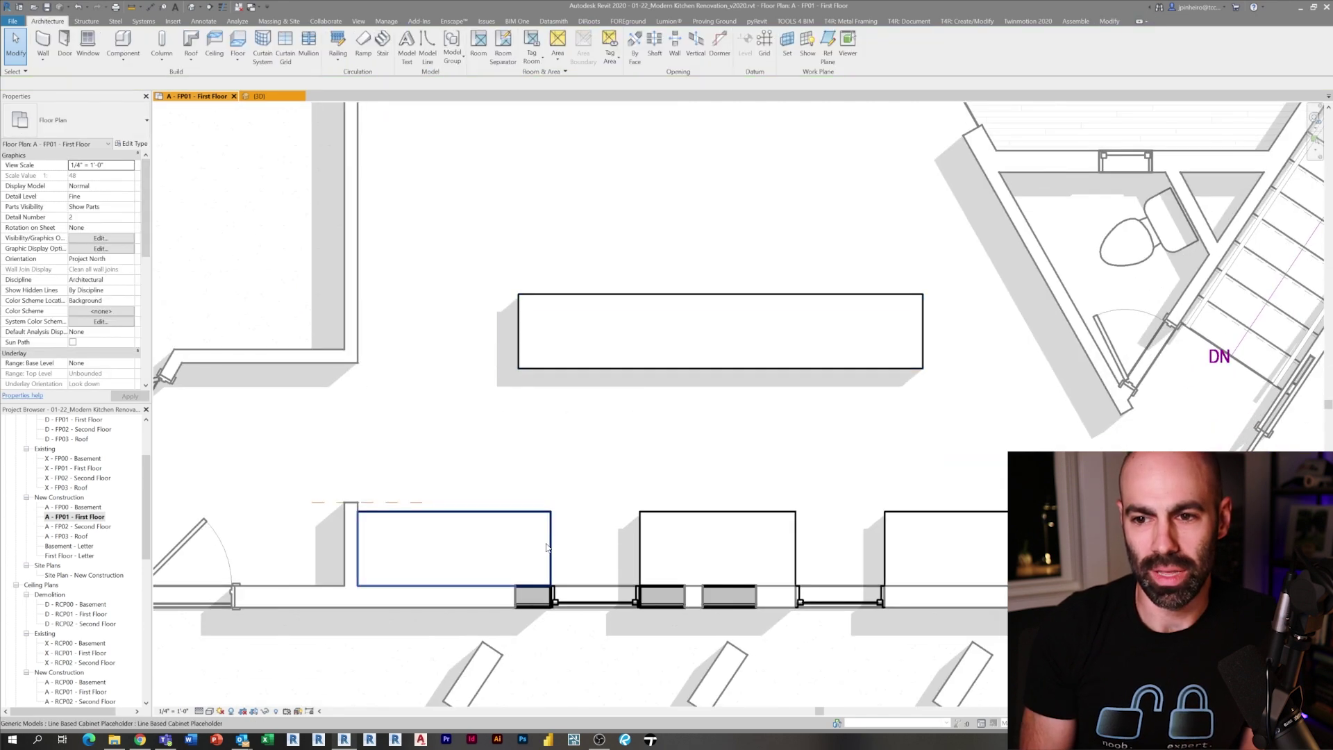
# Turn on the island option and both the left and right end panels for the island cabinet placeholder.
pyautogui.click(549, 369)
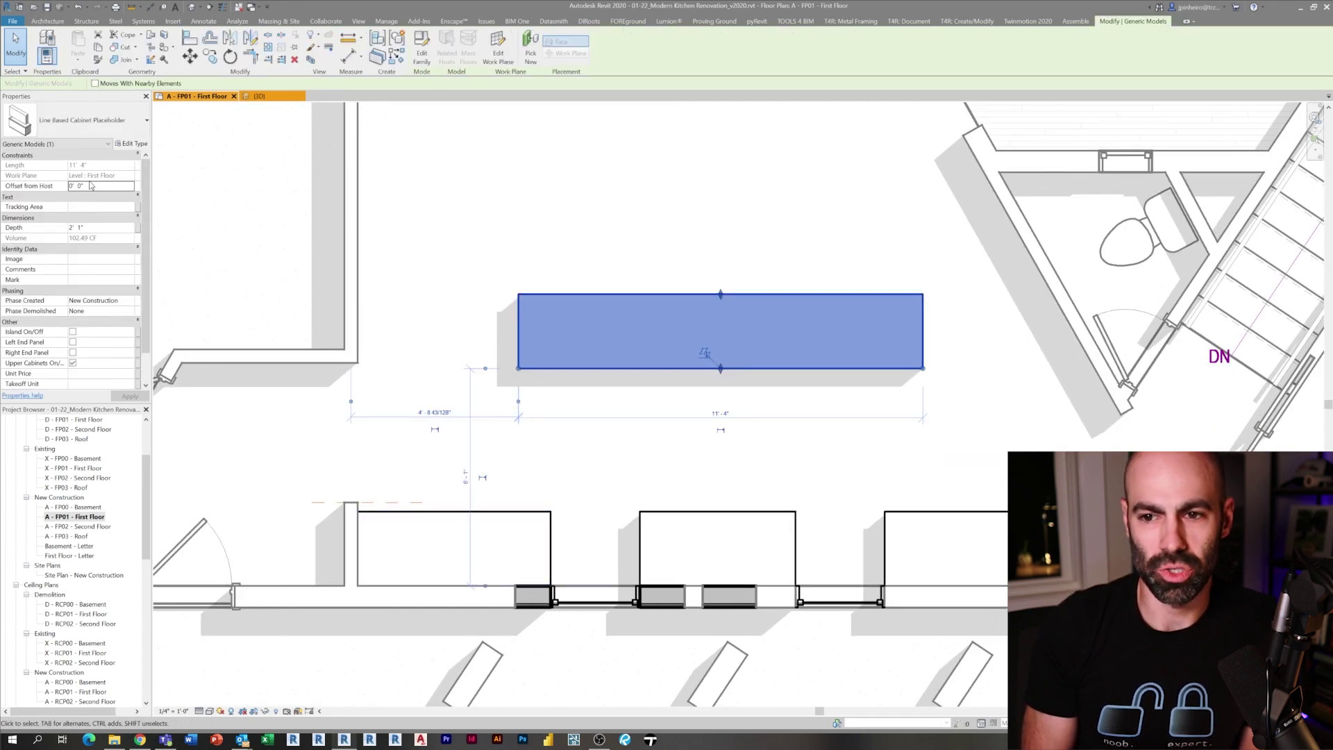
pyautogui.click(75, 331)
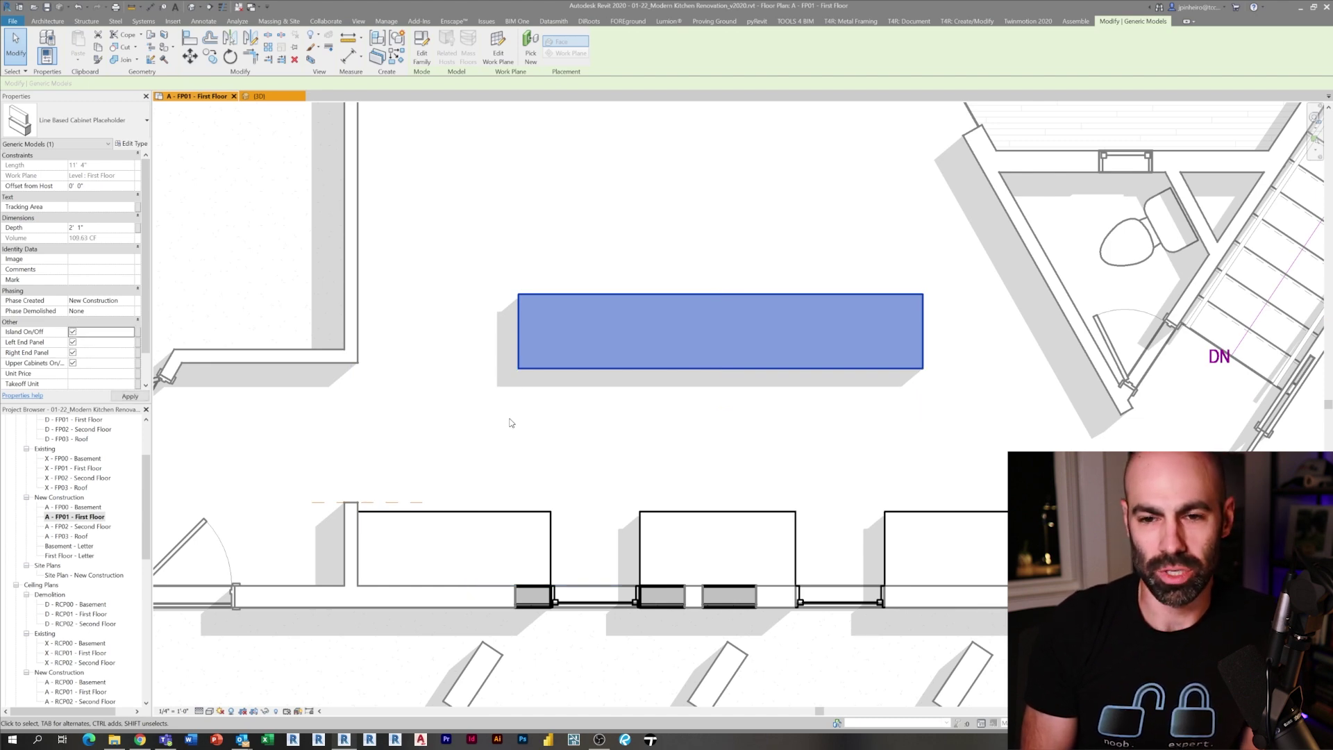
pyautogui.click(562, 467)
pyautogui.click(627, 376)
pyautogui.moveTo(636, 423); pyautogui.dragTo(584, 420, button='middle')
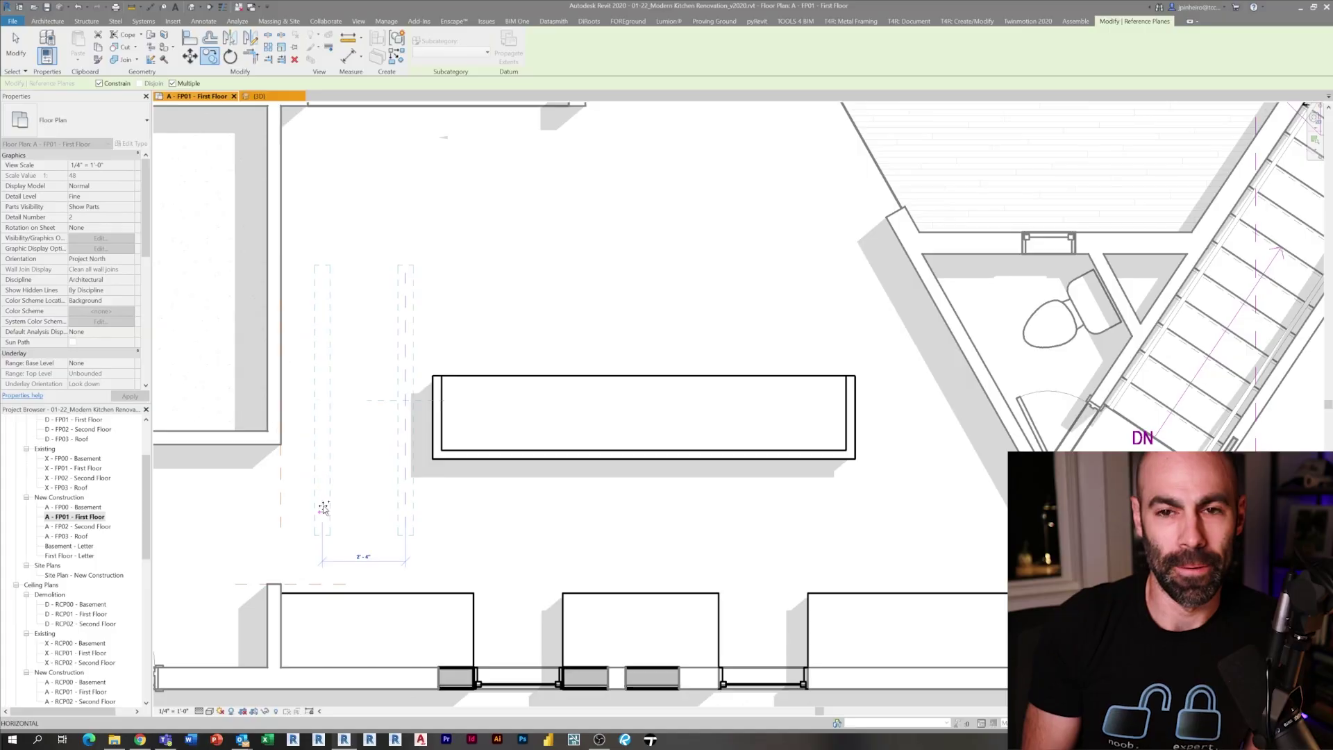
# Draw a reference plane along the angled bathroom wall and copy it 3'-0" toward the island.
pyautogui.press('Delete')
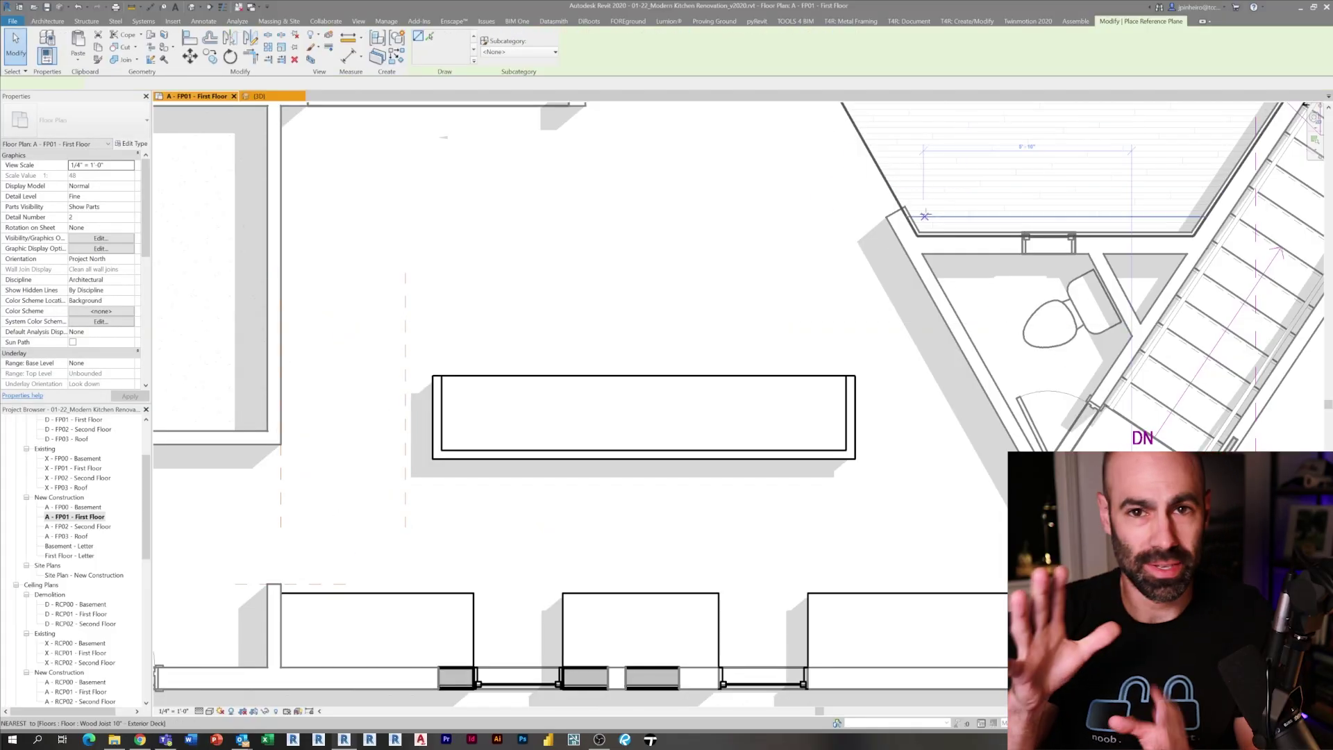
pyautogui.click(1062, 524)
pyautogui.press('Escape')
pyautogui.press('Escape')
pyautogui.click(1060, 520)
pyautogui.scroll(1, 1060, 521)
pyautogui.press('c')
pyautogui.click(209, 57)
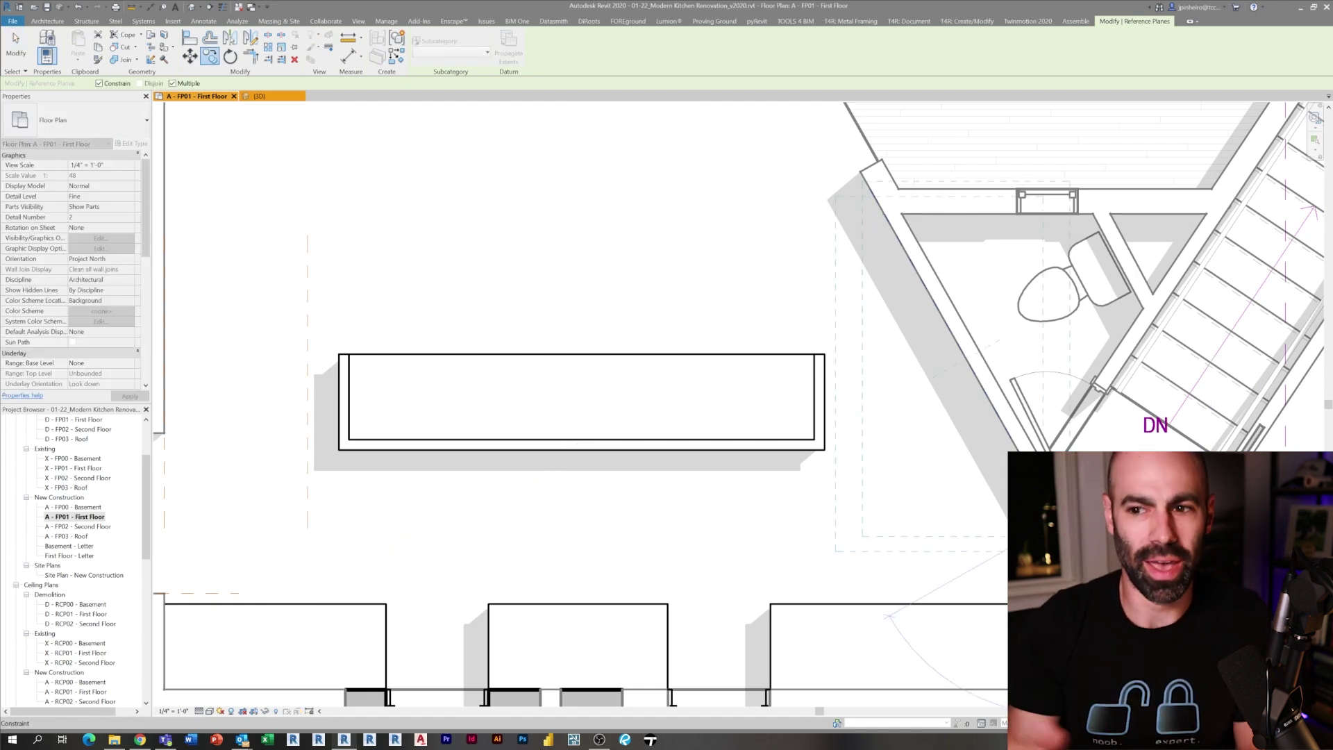
pyautogui.press('Escape')
pyautogui.press('Escape')
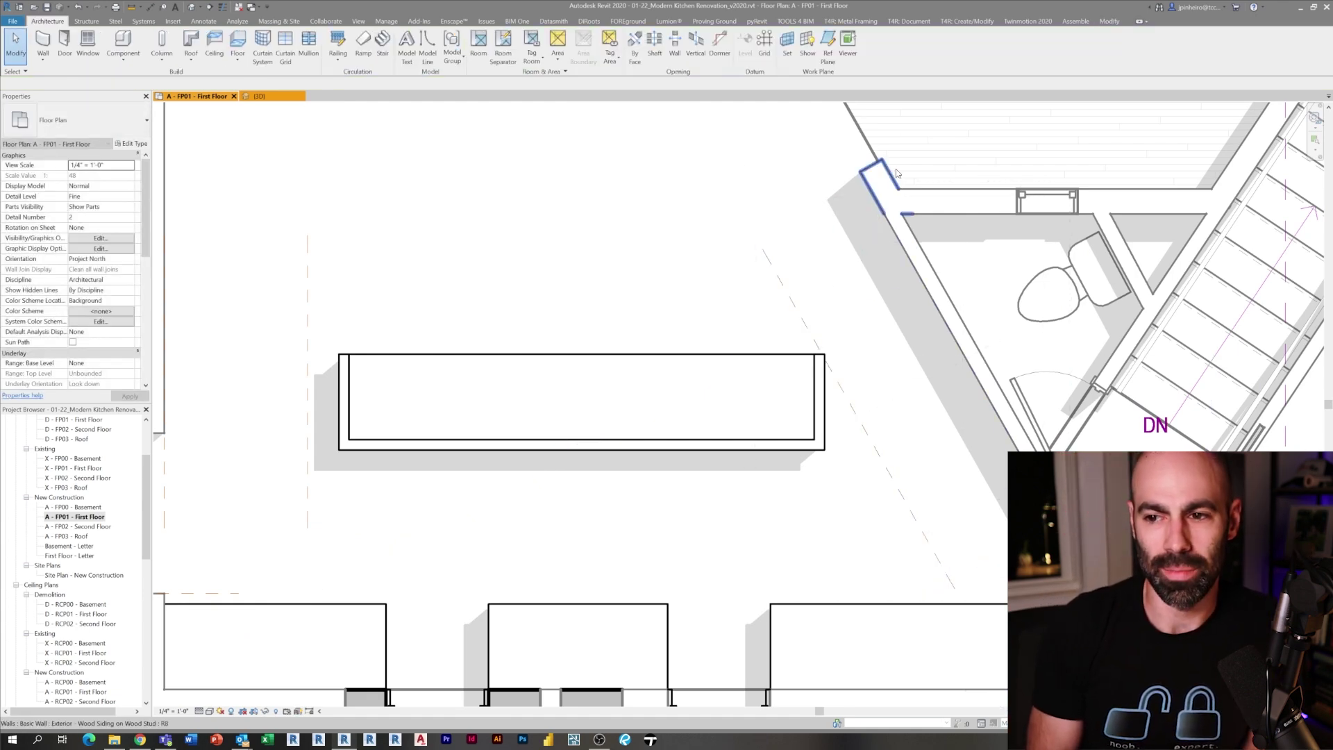
# Align the outer face of the island's end nearest the interior wall with the vertical reference plane beside that wall.
pyautogui.click(756, 456)
pyautogui.moveTo(470, 499); pyautogui.dragTo(471, 437, button='middle')
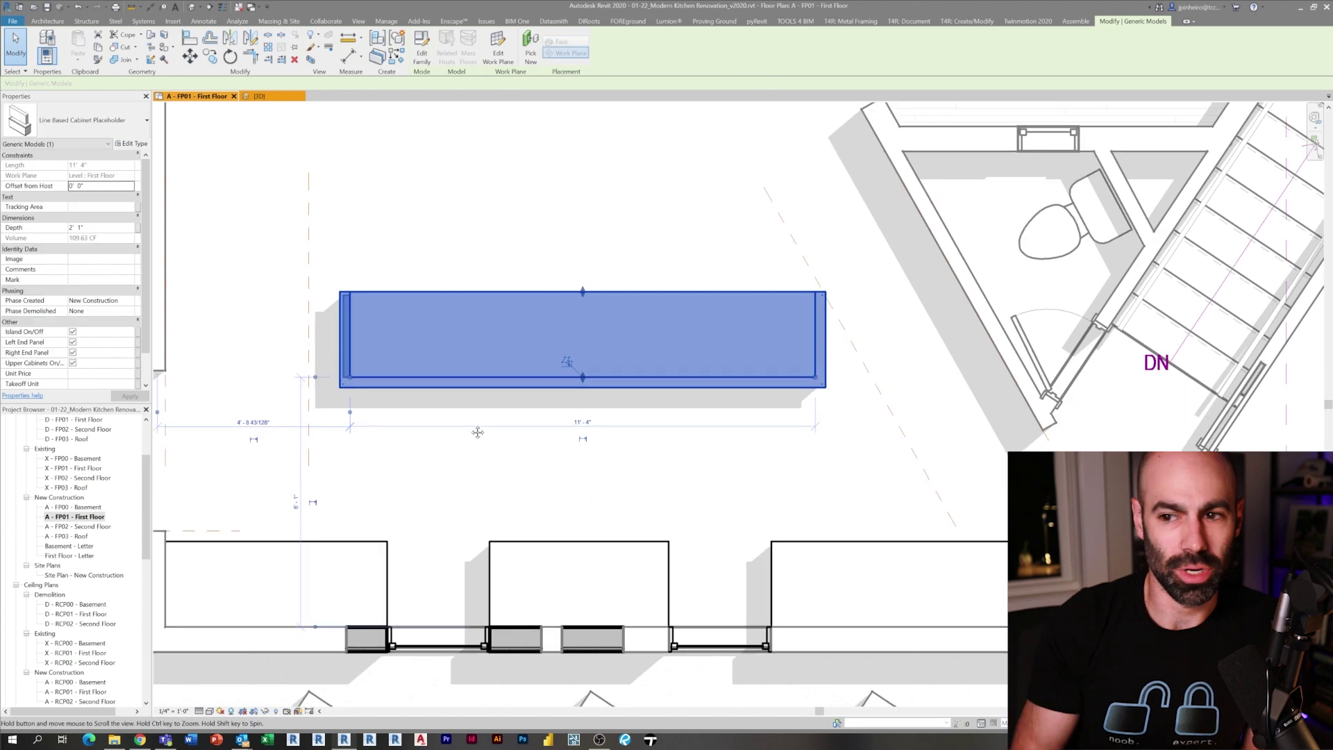
pyautogui.moveTo(350, 385); pyautogui.dragTo(314, 381)
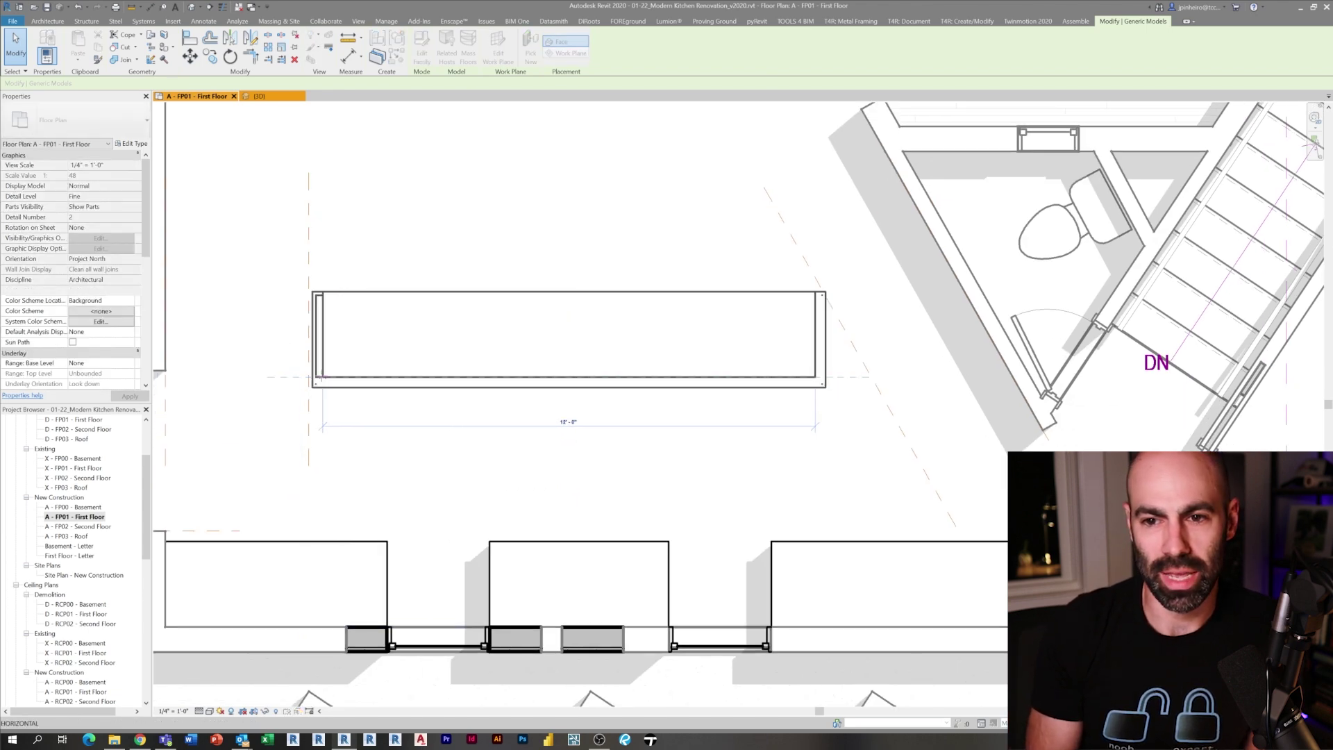
pyautogui.press('a')
pyautogui.press('l')
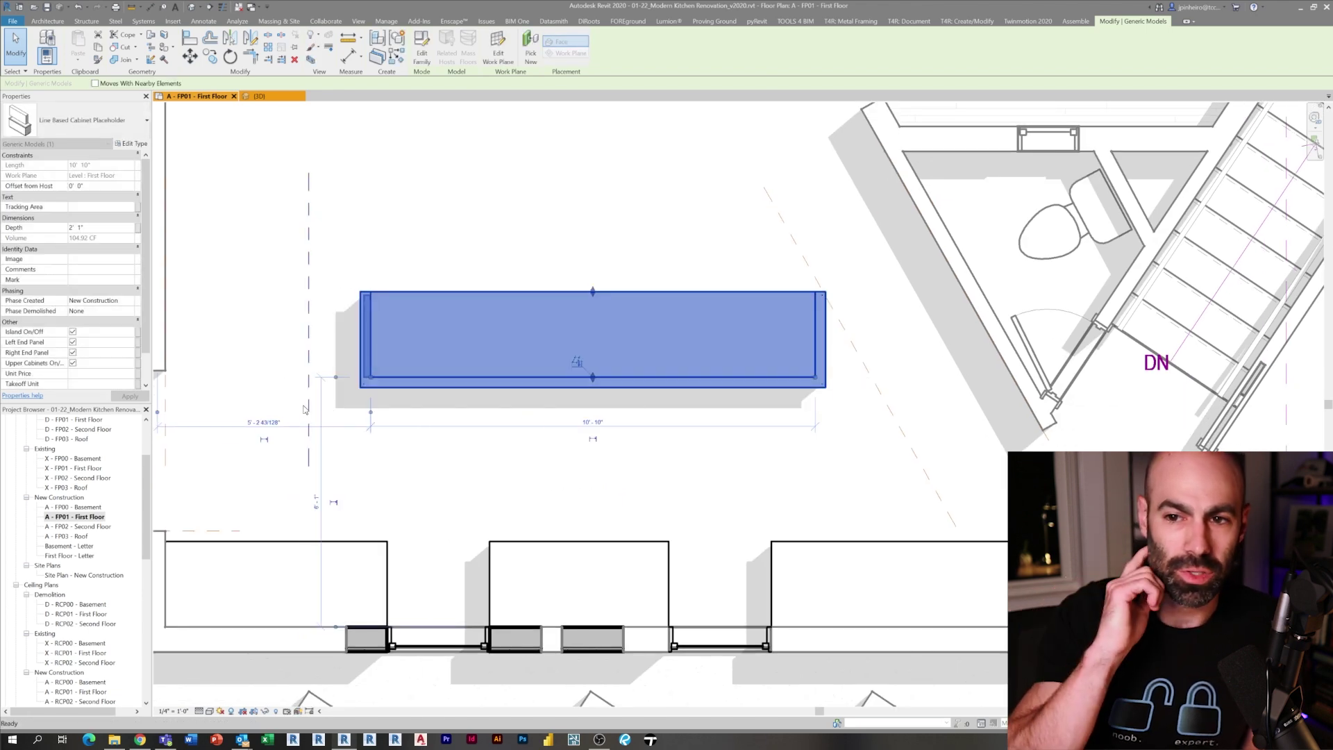
pyautogui.click(361, 375)
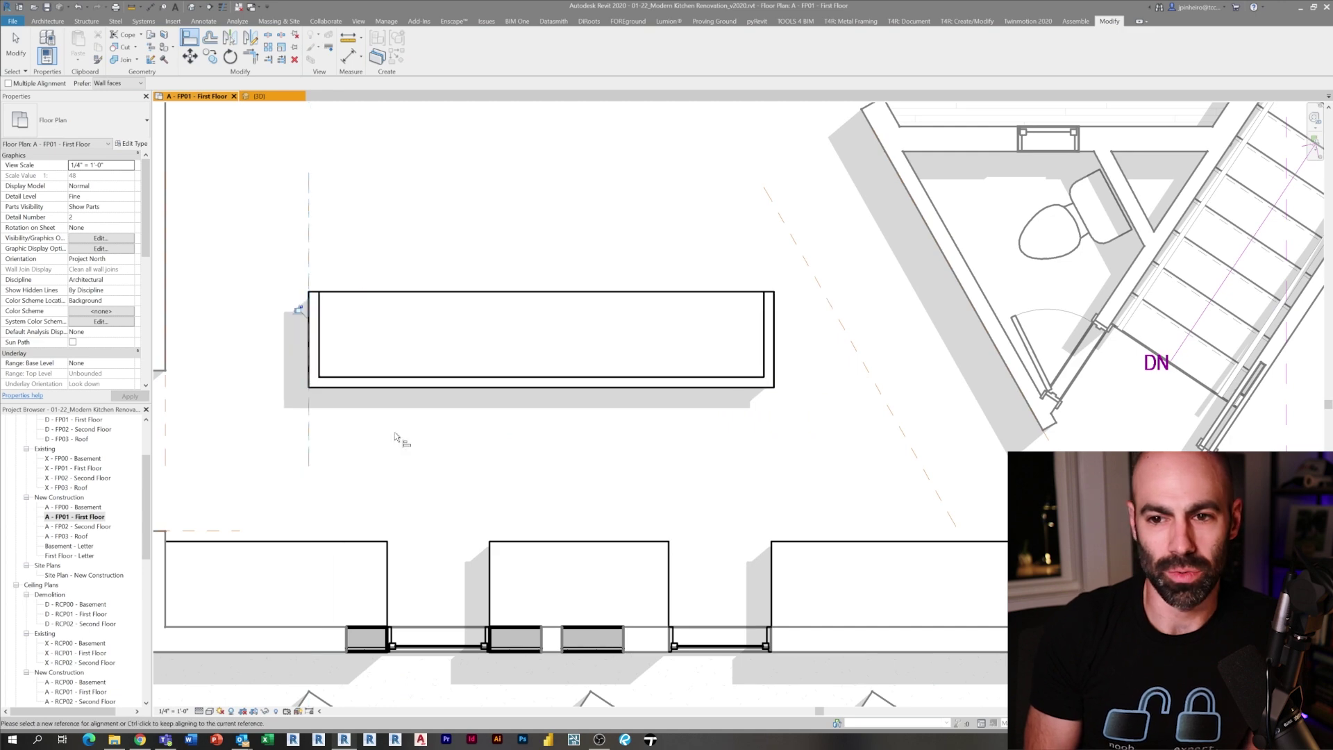
pyautogui.press('Escape')
# Stretch the island's other end toward the angled bathroom wall, giving it a length of about 12'-8".
pyautogui.moveTo(845, 434); pyautogui.dragTo(801, 440, button='middle')
pyautogui.scroll(-1, 801, 440)
pyautogui.moveTo(729, 390); pyautogui.dragTo(803, 390)
pyautogui.scroll(2, 791, 391)
# Dimension the clearance between the angled bathroom wall and the offset reference plane near the island's corner.
pyautogui.press('d')
pyautogui.press('i')
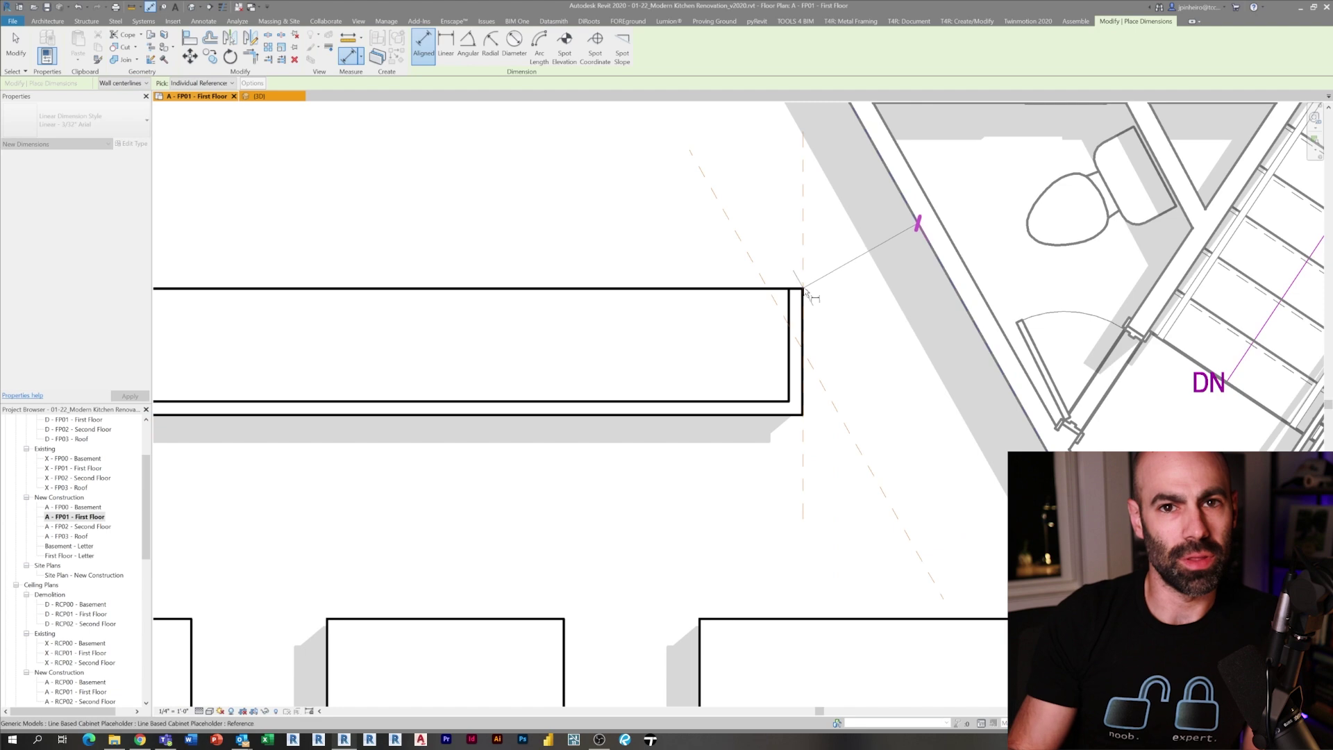
pyautogui.press('Escape')
pyautogui.press('Escape')
pyautogui.scroll(-2, 853, 334)
pyautogui.click(841, 389)
pyautogui.scroll(3, 842, 390)
pyautogui.press('m')
pyautogui.press('m')
pyautogui.press('v')
pyautogui.click(841, 390)
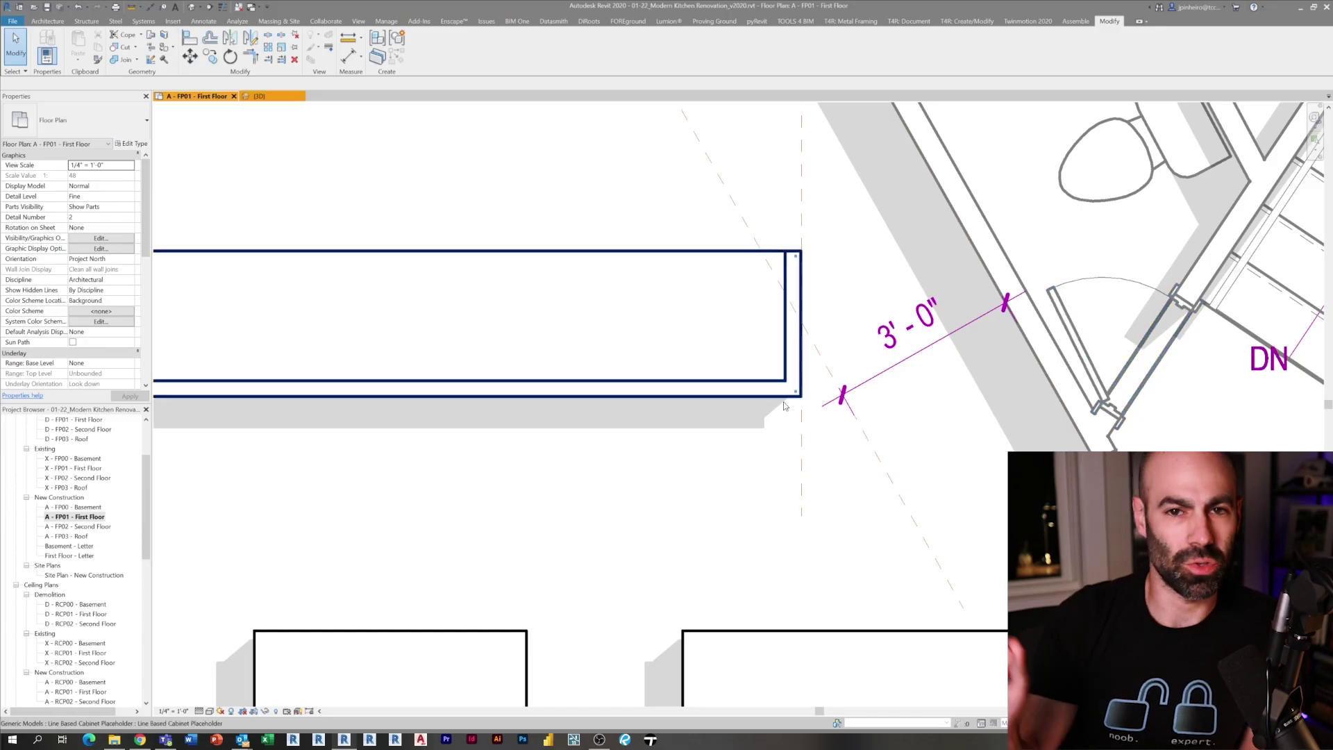
# Move the vertical reference plane from the island's corner to where the angled reference plane crosses the island's long back edge.
pyautogui.click(784, 405)
pyautogui.scroll(2, 823, 388)
pyautogui.click(848, 137)
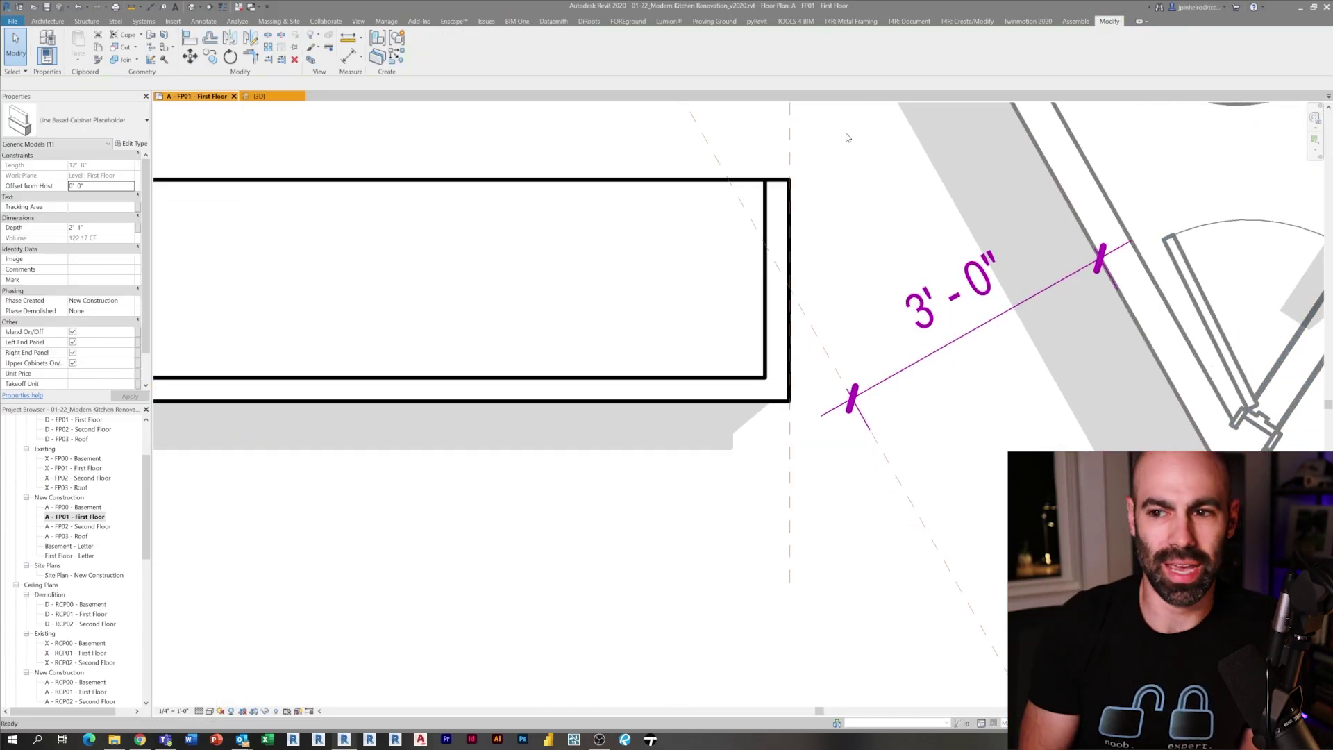
pyautogui.click(792, 132)
pyautogui.moveTo(801, 154); pyautogui.dragTo(816, 205, button='middle')
pyautogui.press('m')
pyautogui.press('v')
pyautogui.click(803, 231)
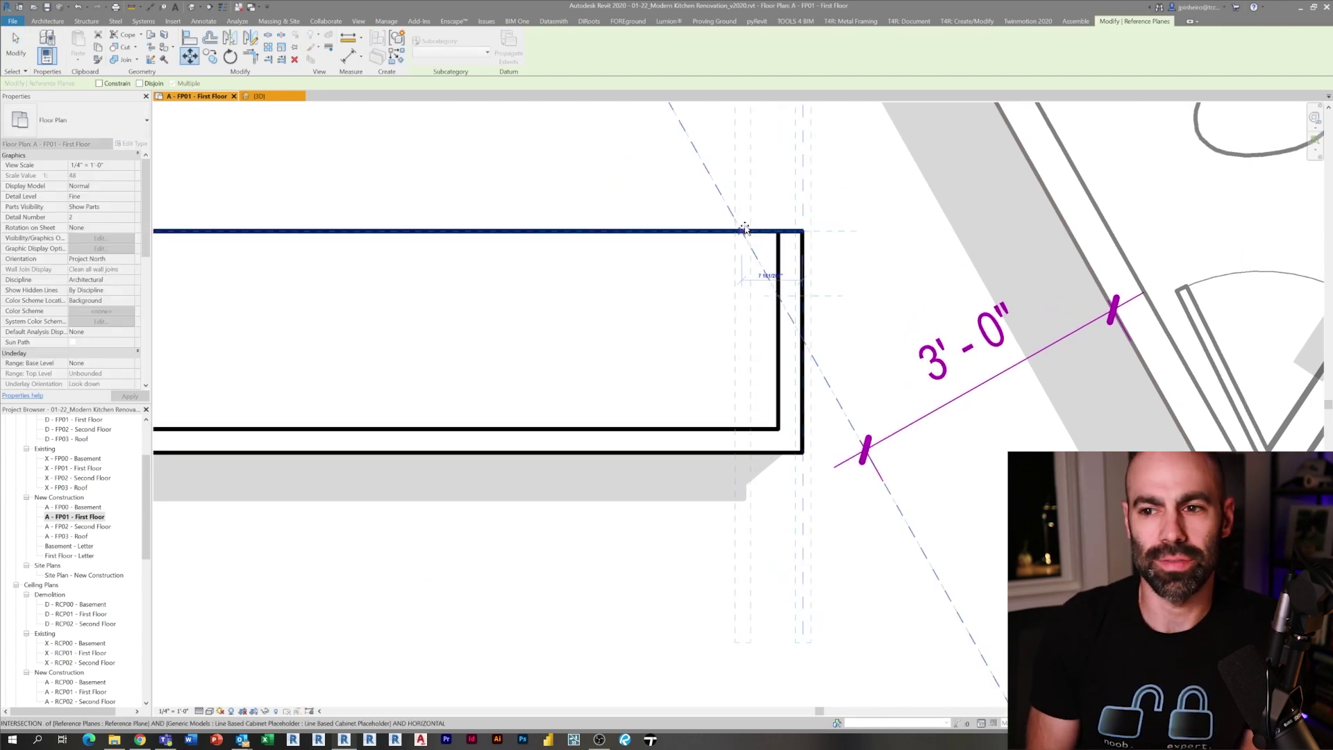
pyautogui.click(743, 229)
pyautogui.press('Escape')
pyautogui.scroll(-3, 769, 366)
# Delete the reference plane at the island's opposite end and mirror the moved plane about a vertical axis through the middle cabinet's midpoint.
pyautogui.click(311, 434)
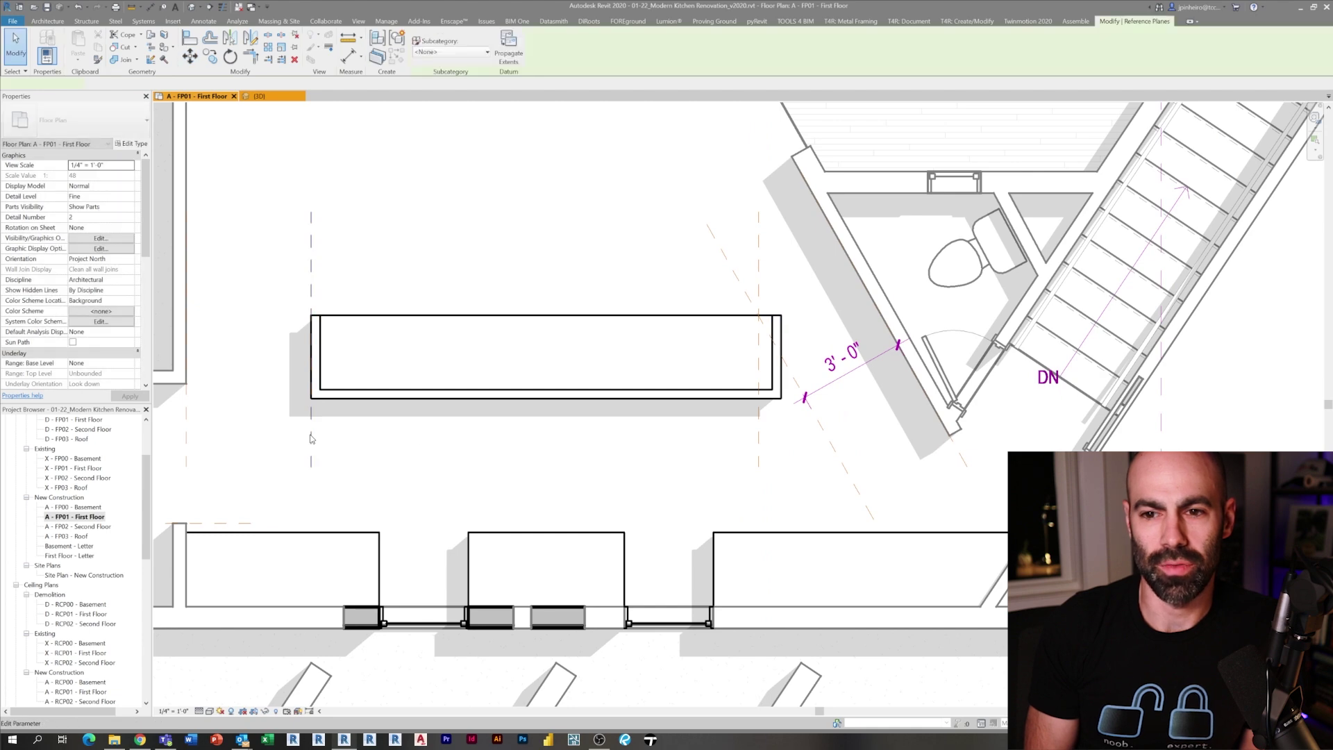
pyautogui.press('Delete')
pyautogui.click(759, 452)
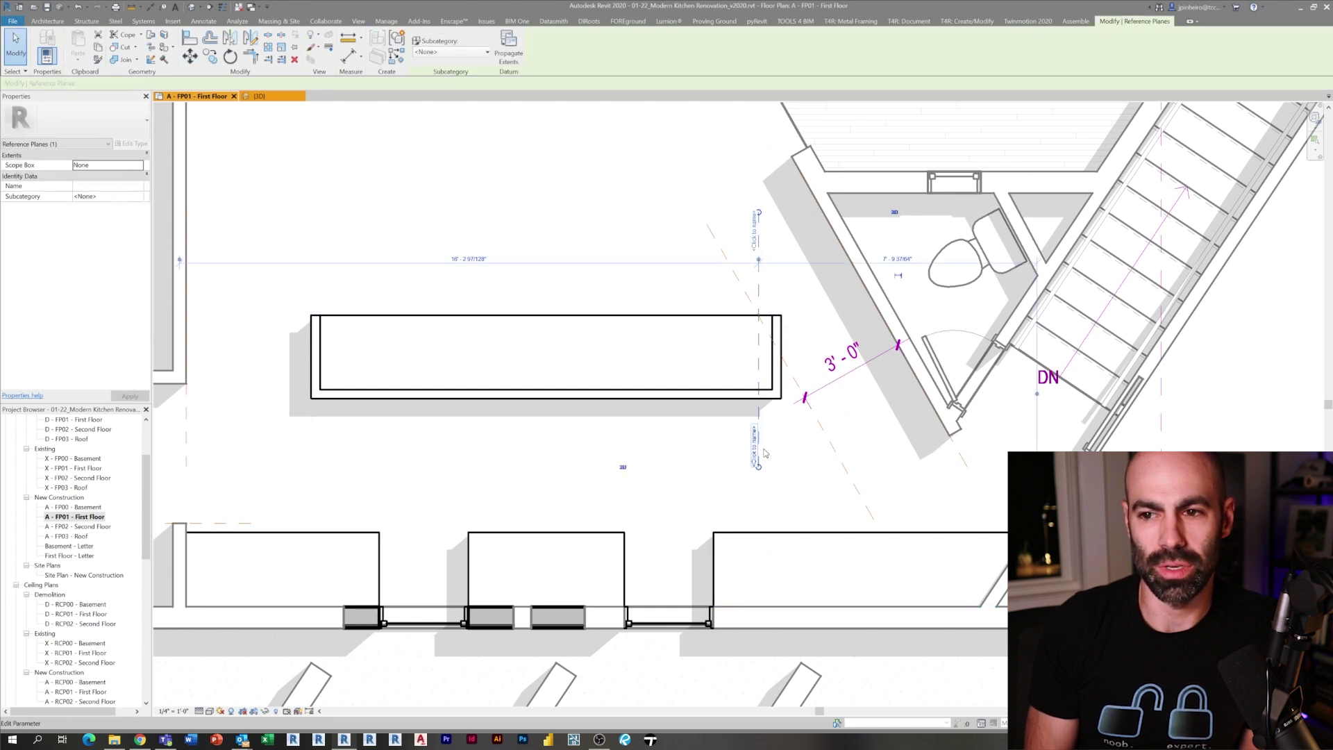
pyautogui.press('d')
pyautogui.press('m')
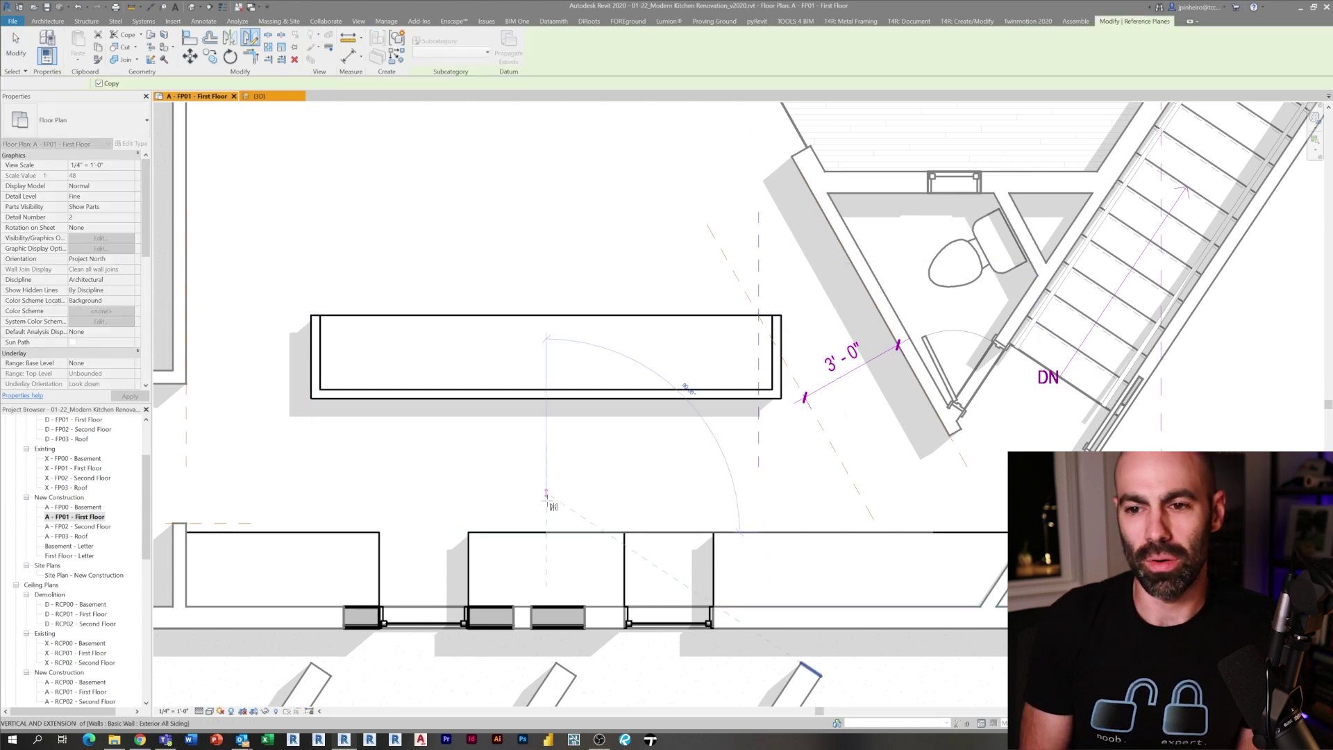
pyautogui.click(546, 500)
pyautogui.press('Escape')
# Move the island so its back corner meets the intersection of the angled and vertical reference planes.
pyautogui.click(590, 396)
pyautogui.scroll(3, 784, 315)
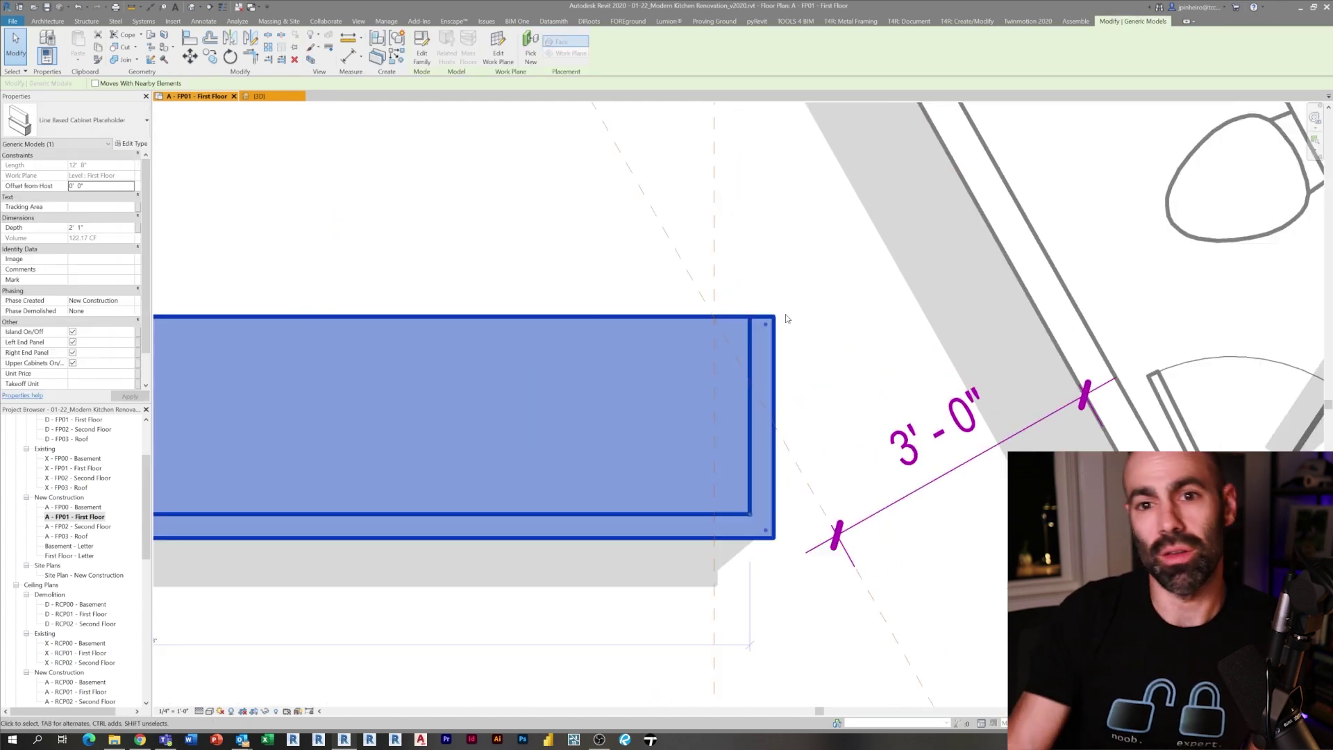
pyautogui.press('m')
pyautogui.press('v')
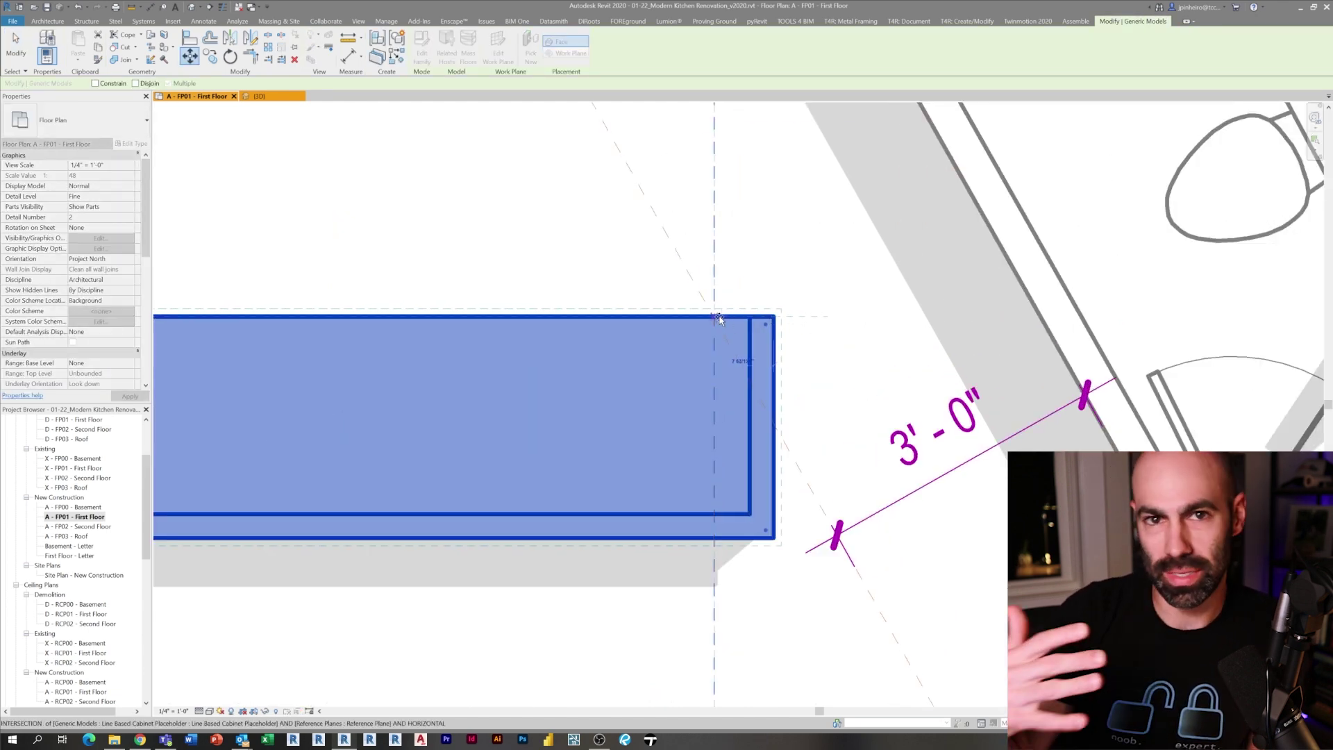
pyautogui.click(718, 319)
pyautogui.scroll(-3, 719, 319)
pyautogui.scroll(2, 323, 393)
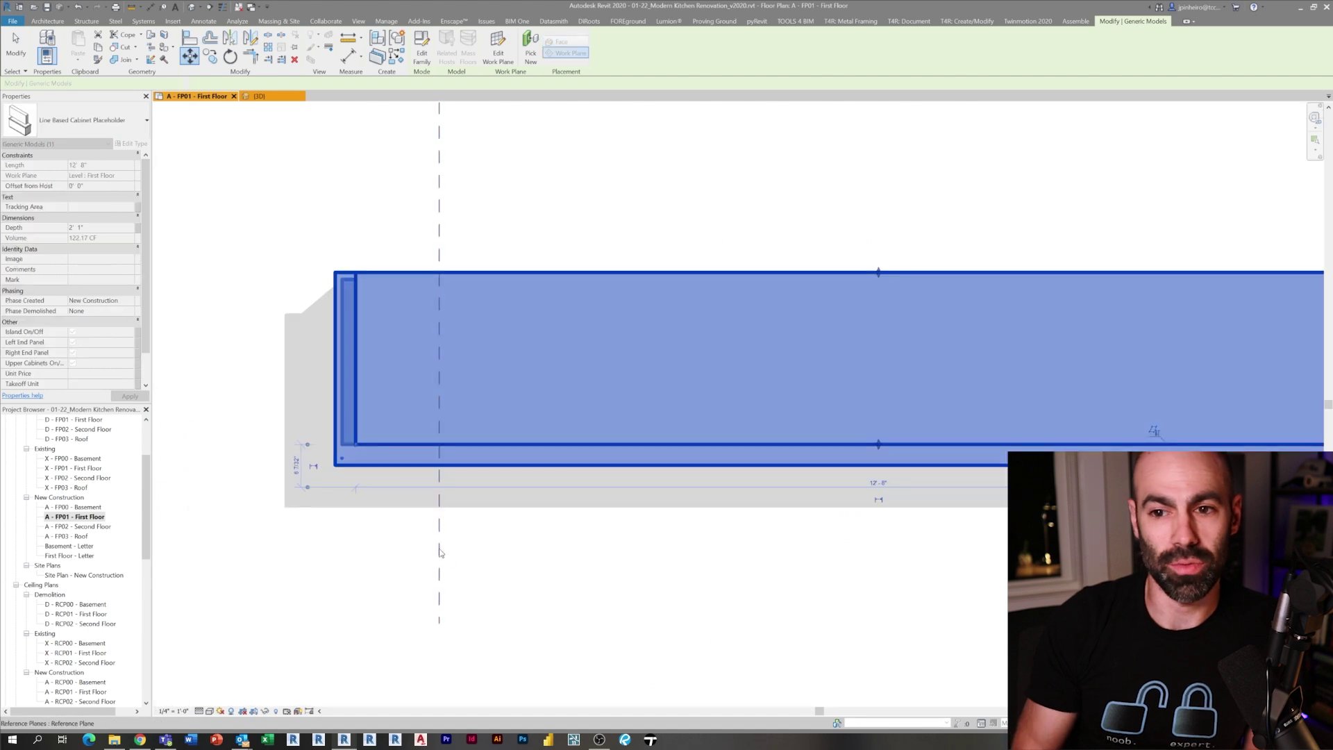
# Switch to the 3D view and examine the island in relation to the surrounding kitchen cabinets.
pyautogui.hotkey('ctrl', 'Tab')
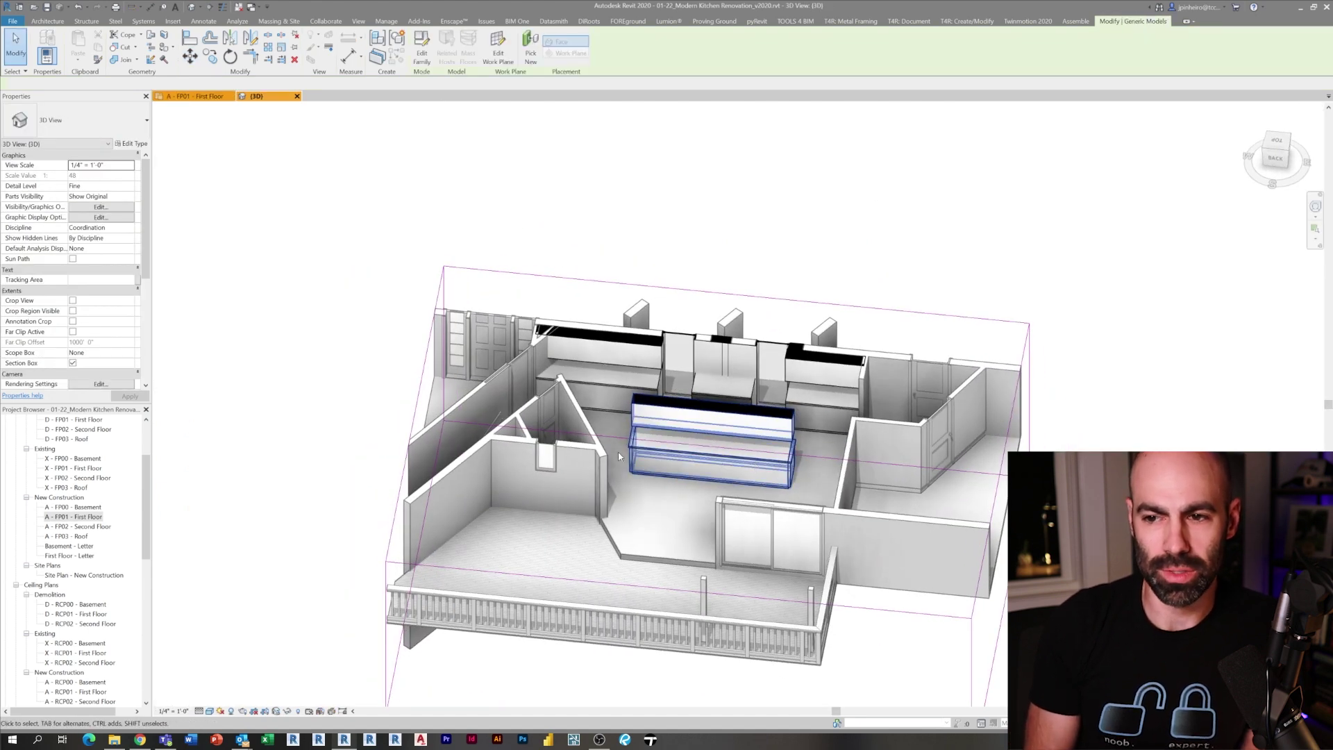
pyautogui.click(616, 451)
pyautogui.scroll(4, 616, 451)
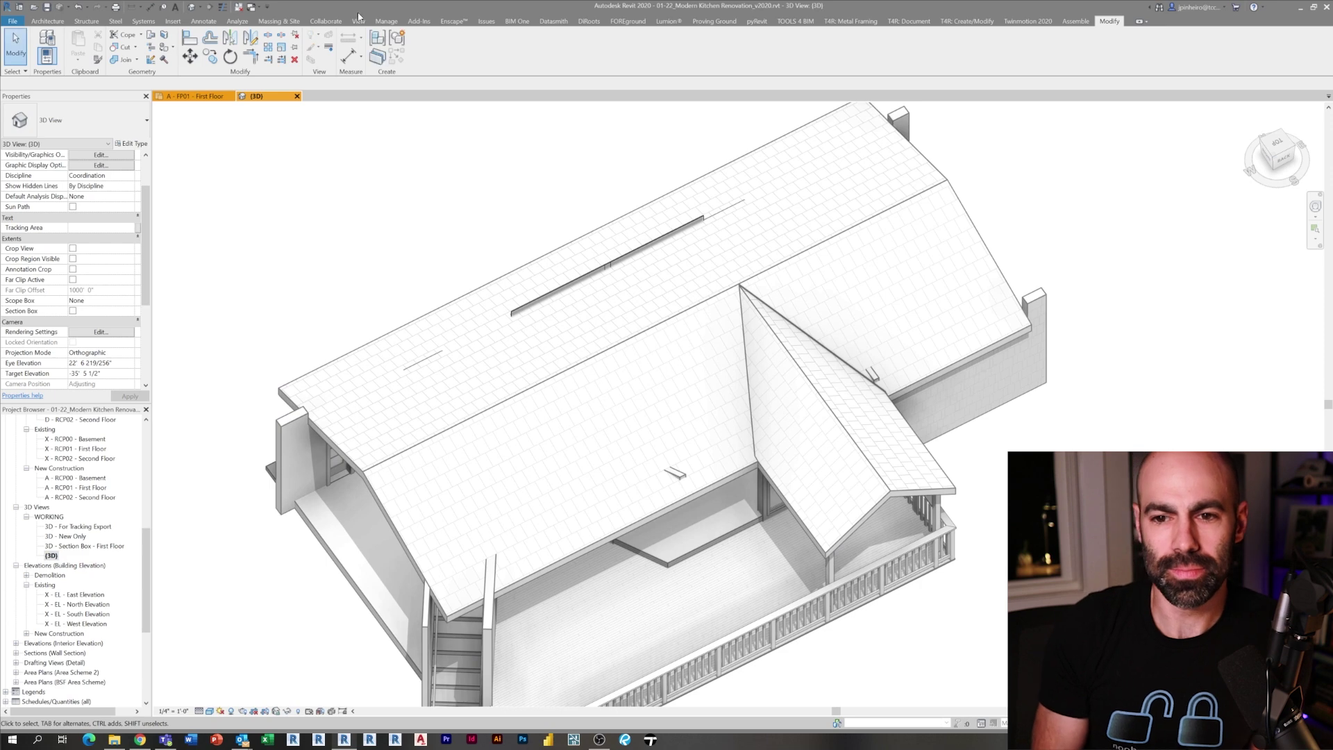
# Start Enscape for the 3D view of the house and open its visual settings.
pyautogui.click(454, 21)
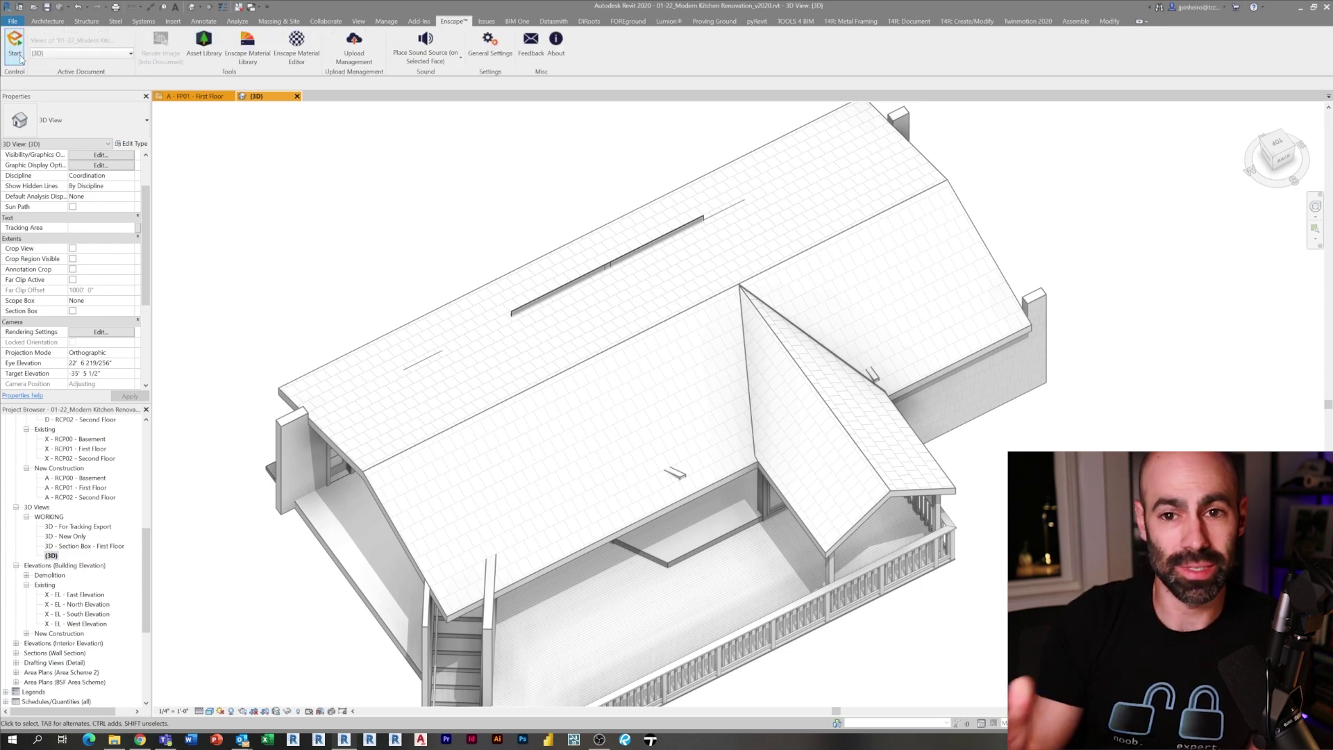
pyautogui.click(15, 44)
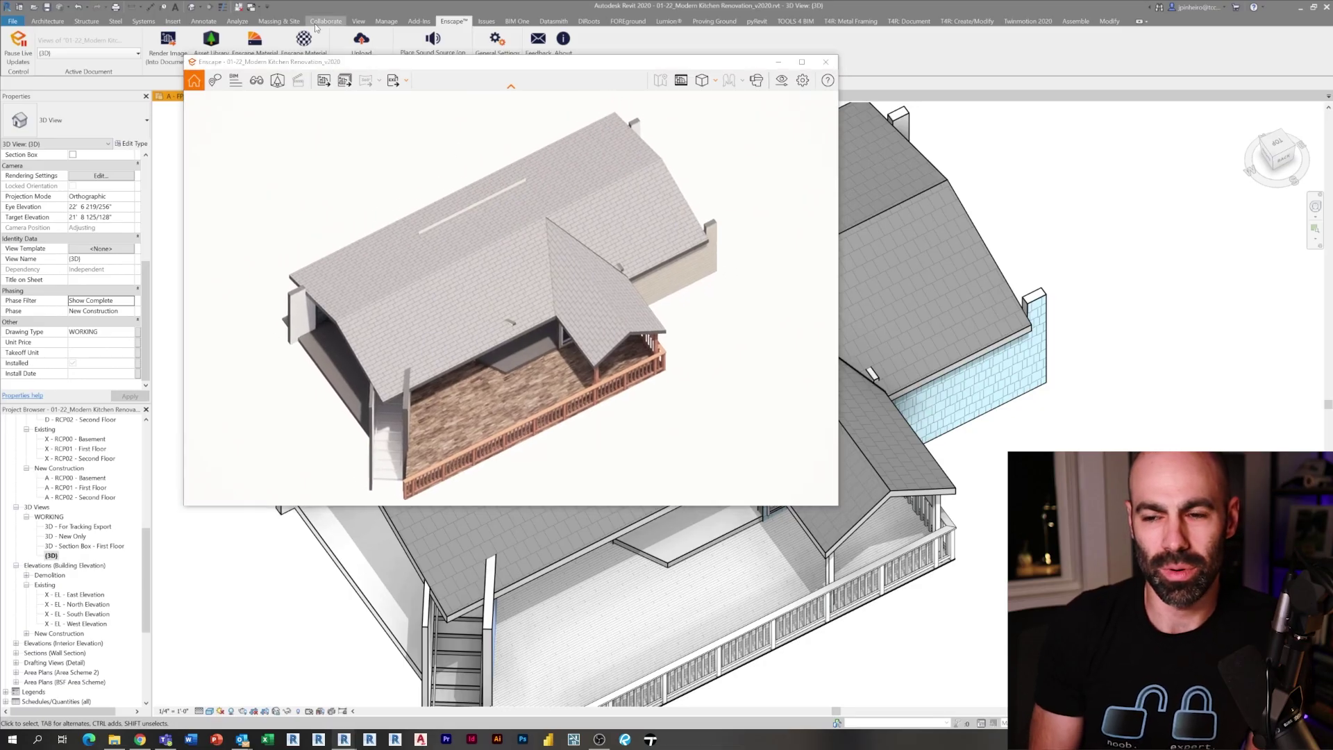
pyautogui.click(802, 81)
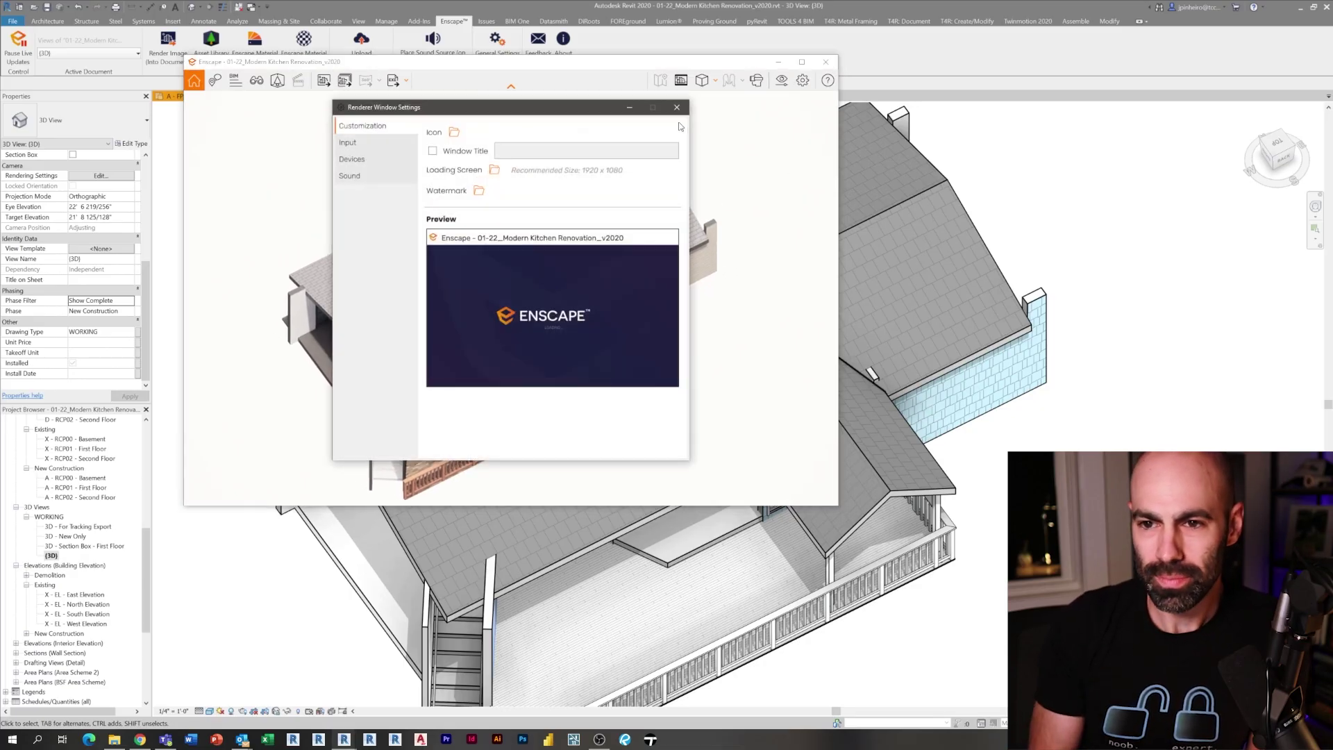
pyautogui.click(676, 107)
pyautogui.click(781, 81)
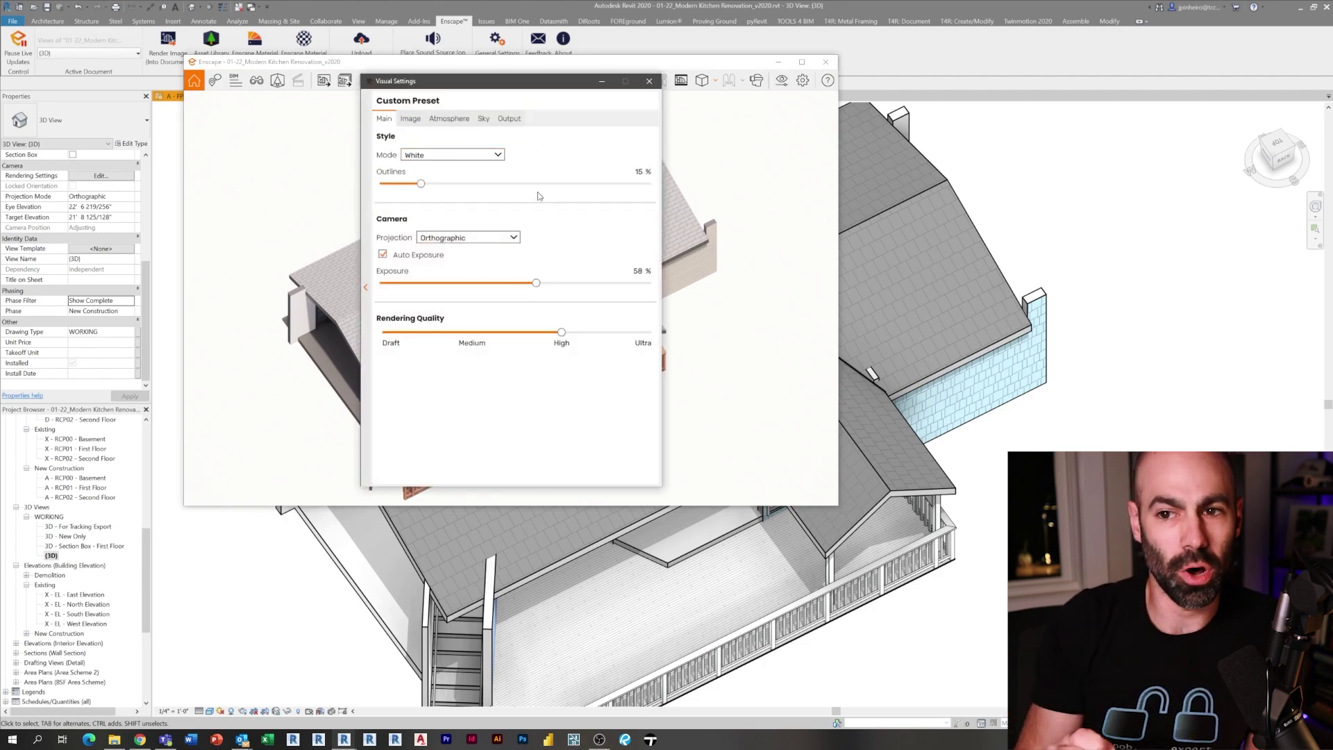
# Close the visual settings, adjust the sun's time of day and switch the Enscape projection to Perspective.
pyautogui.click(649, 81)
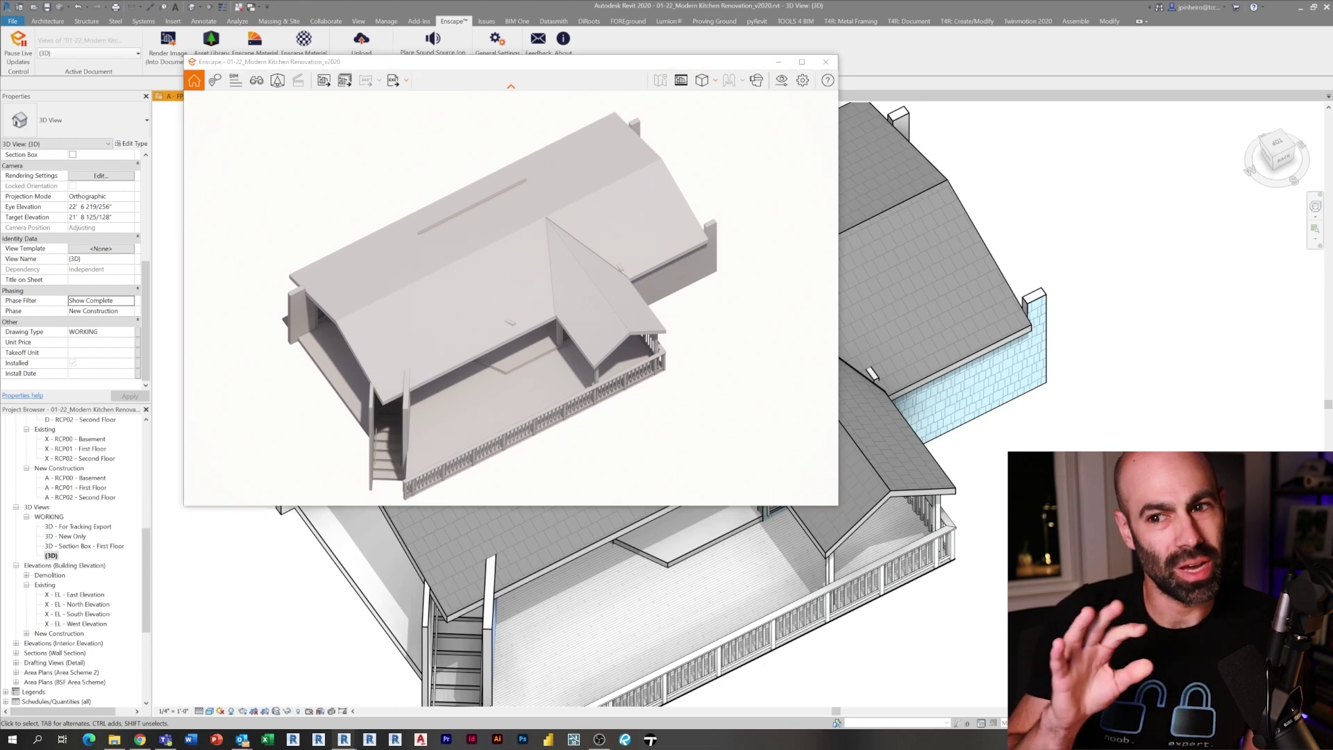
pyautogui.press('i')
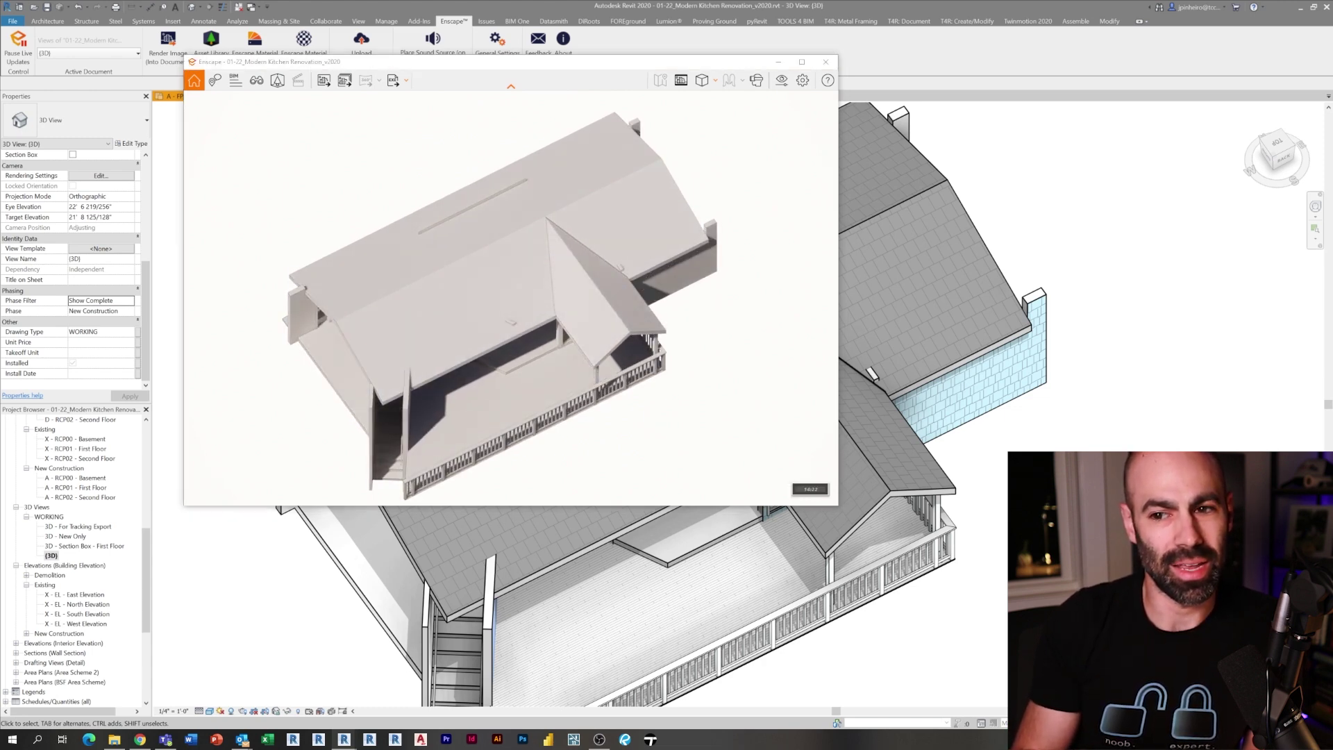
pyautogui.scroll(3, 511, 327)
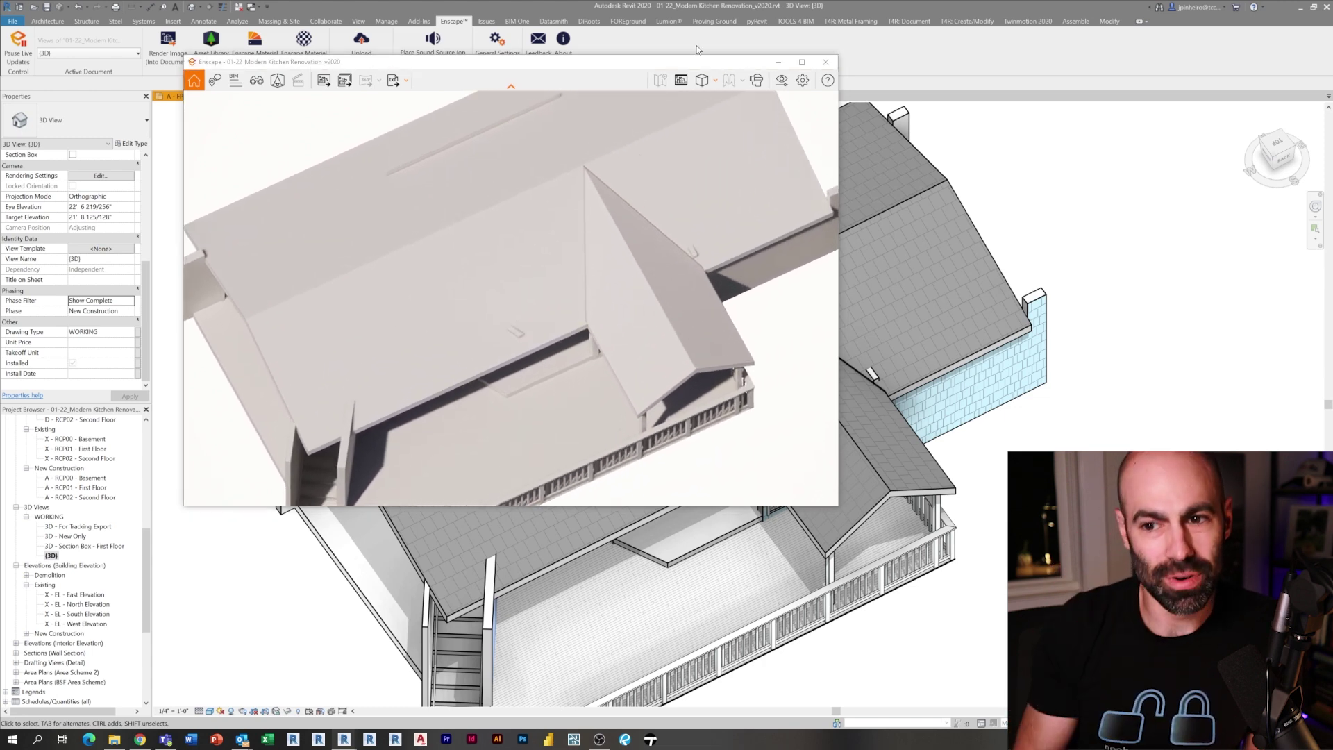
pyautogui.click(737, 108)
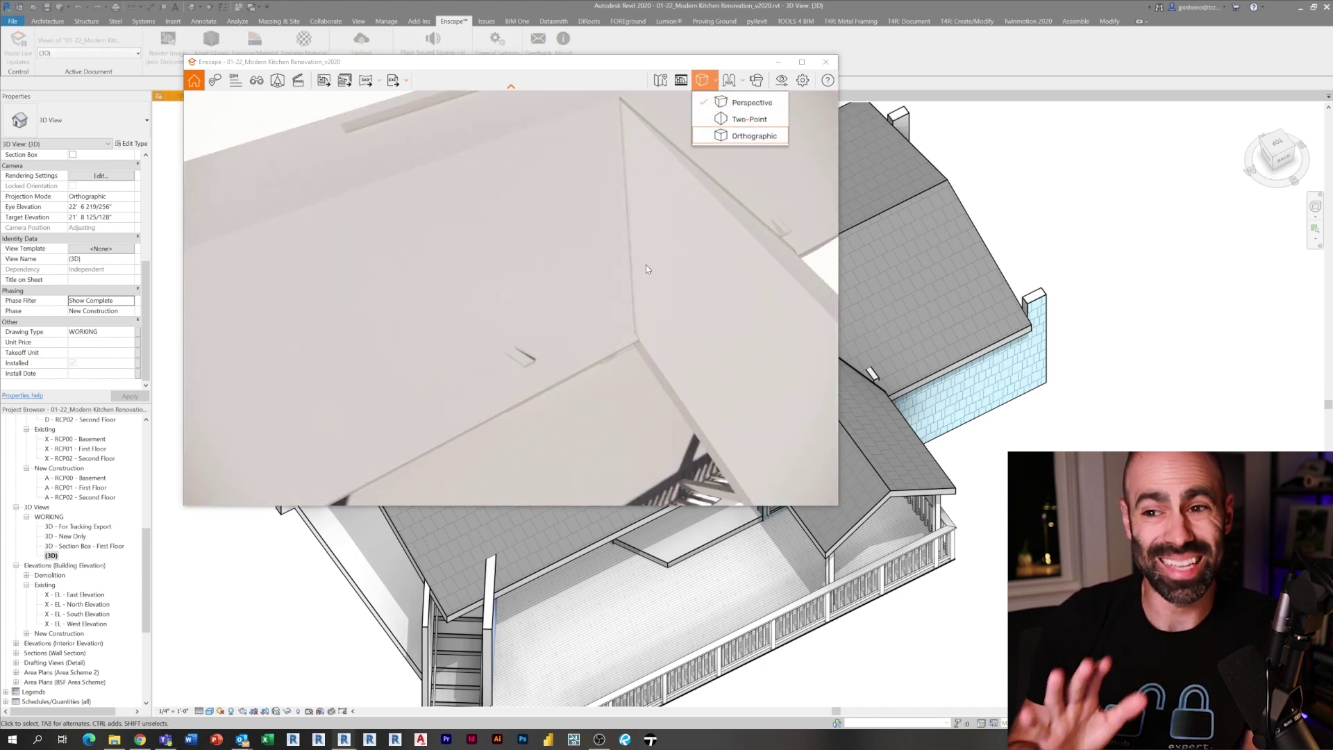
# Bring the Enscape camera inside the house and walk around the kitchen island.
pyautogui.scroll(8, 576, 444)
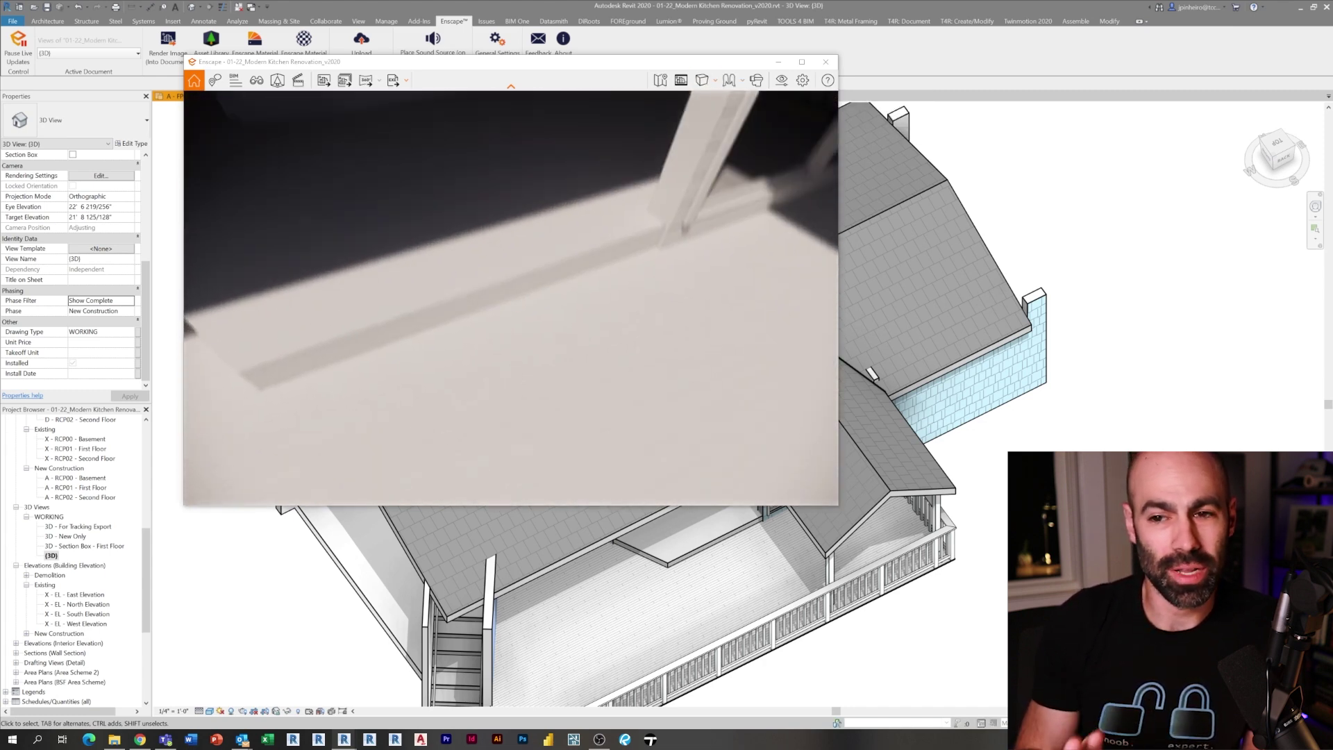
pyautogui.press('w')
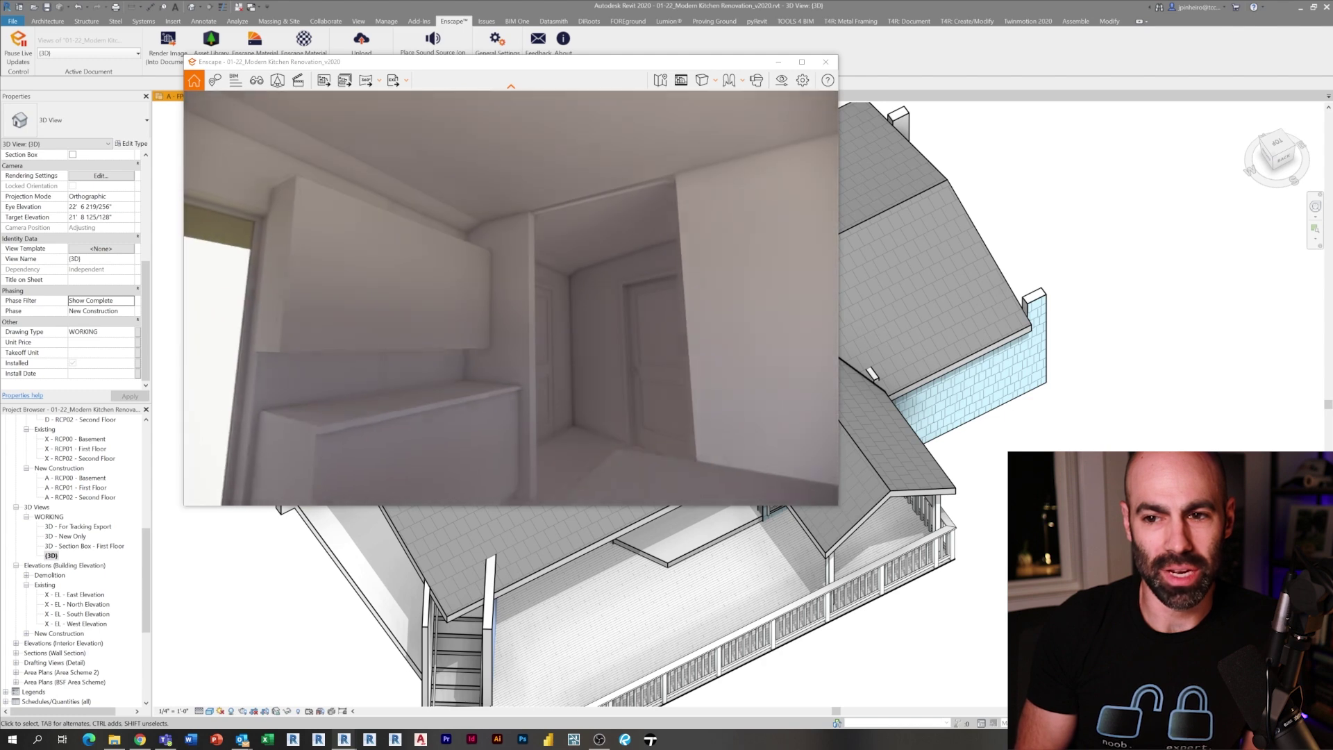
pyautogui.press('space')
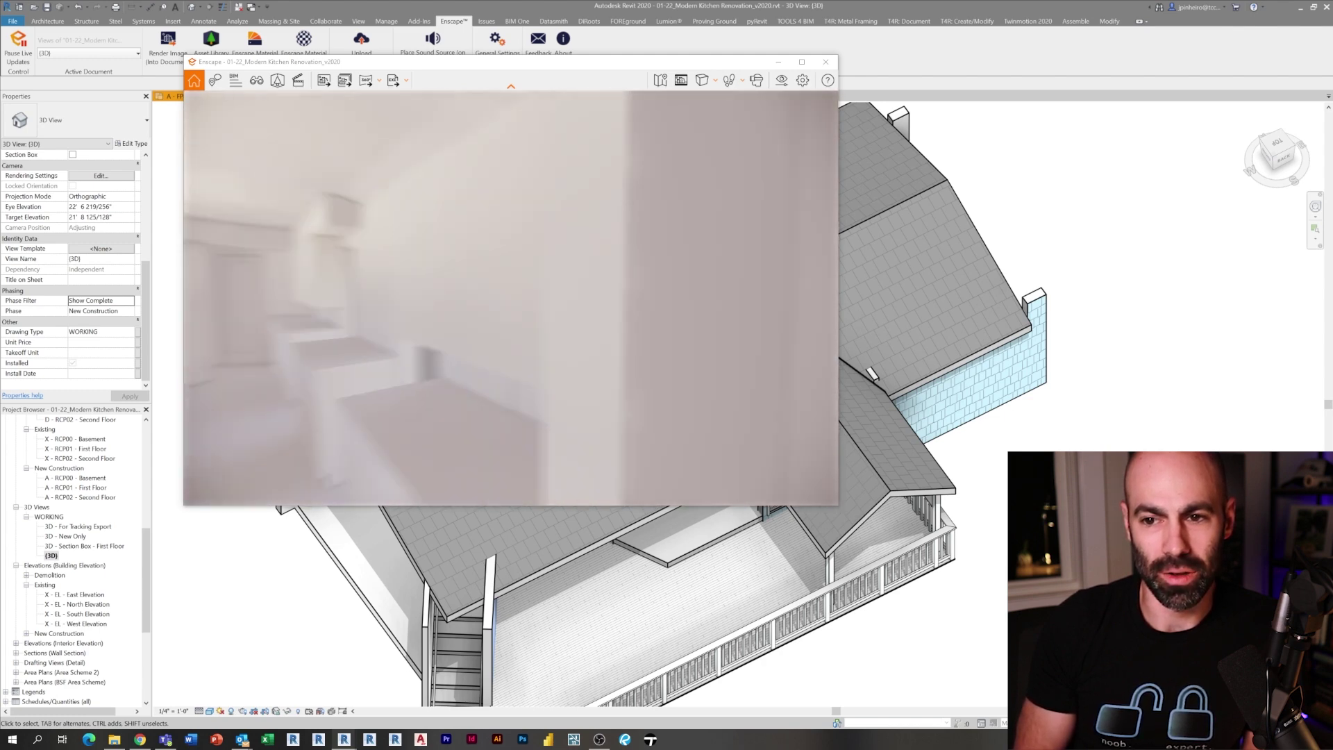
pyautogui.press('s')
pyautogui.press('a')
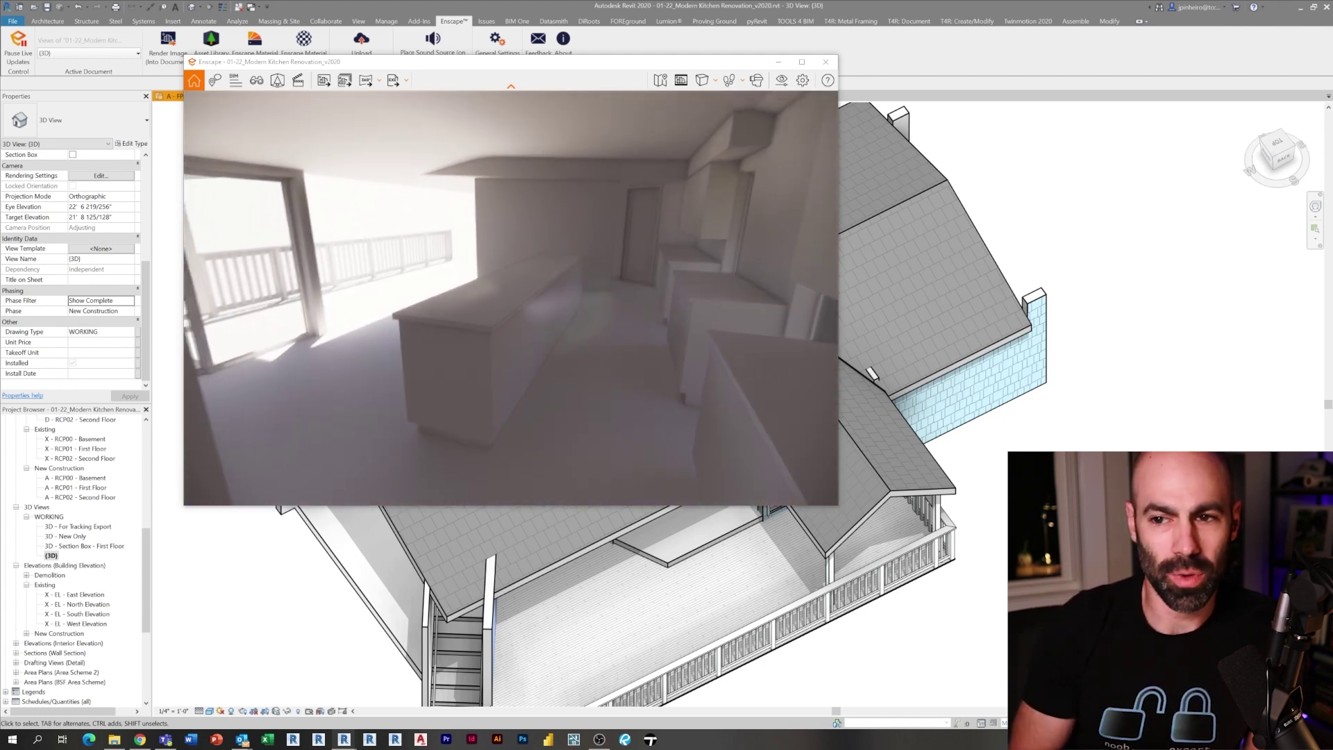
pyautogui.press('a')
# Change the sun's time of day to brighten the kitchen interior.
pyautogui.press('u')
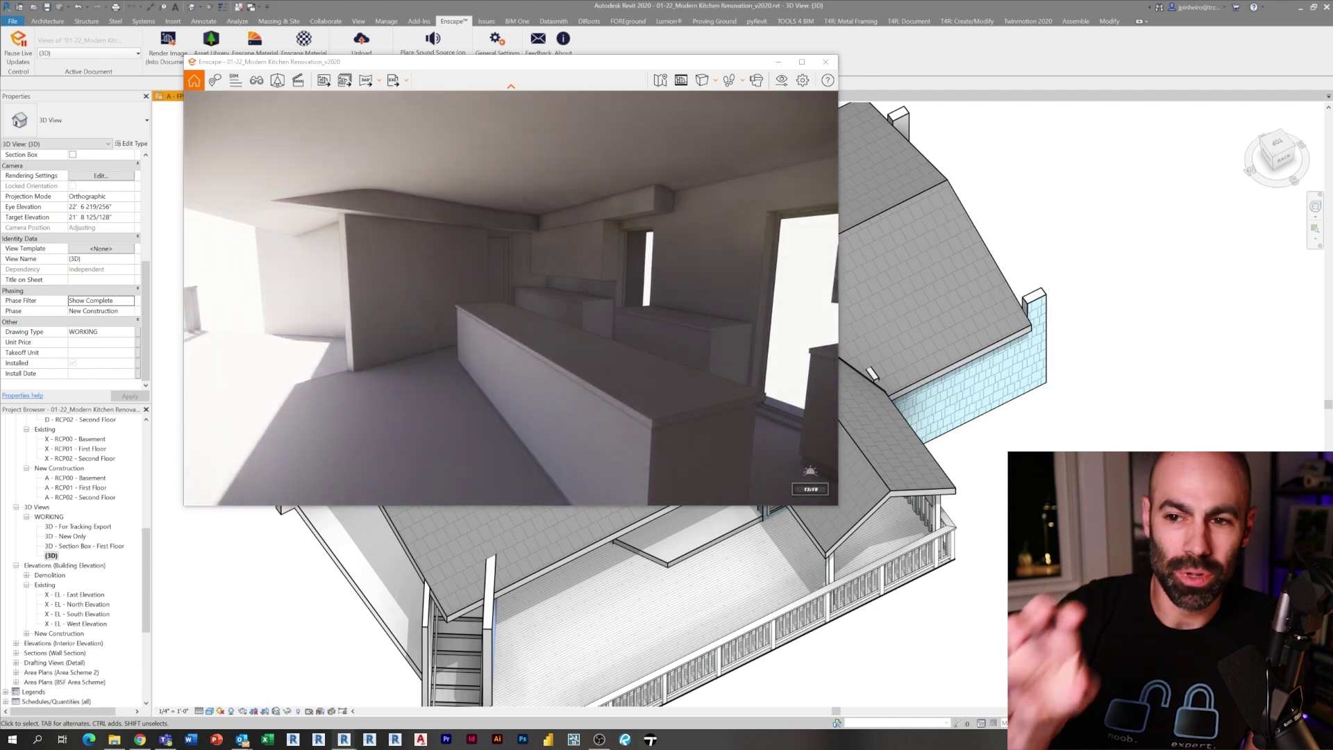
pyautogui.press('u')
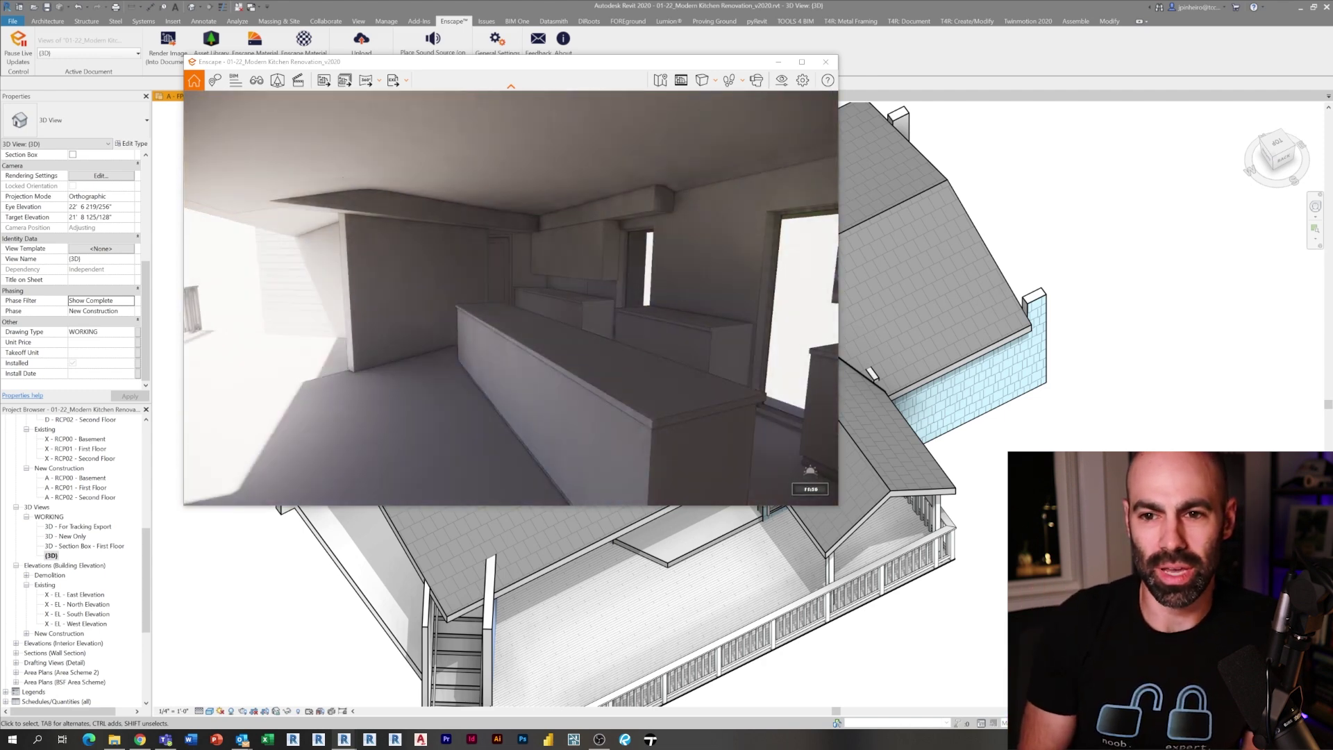
pyautogui.press('u')
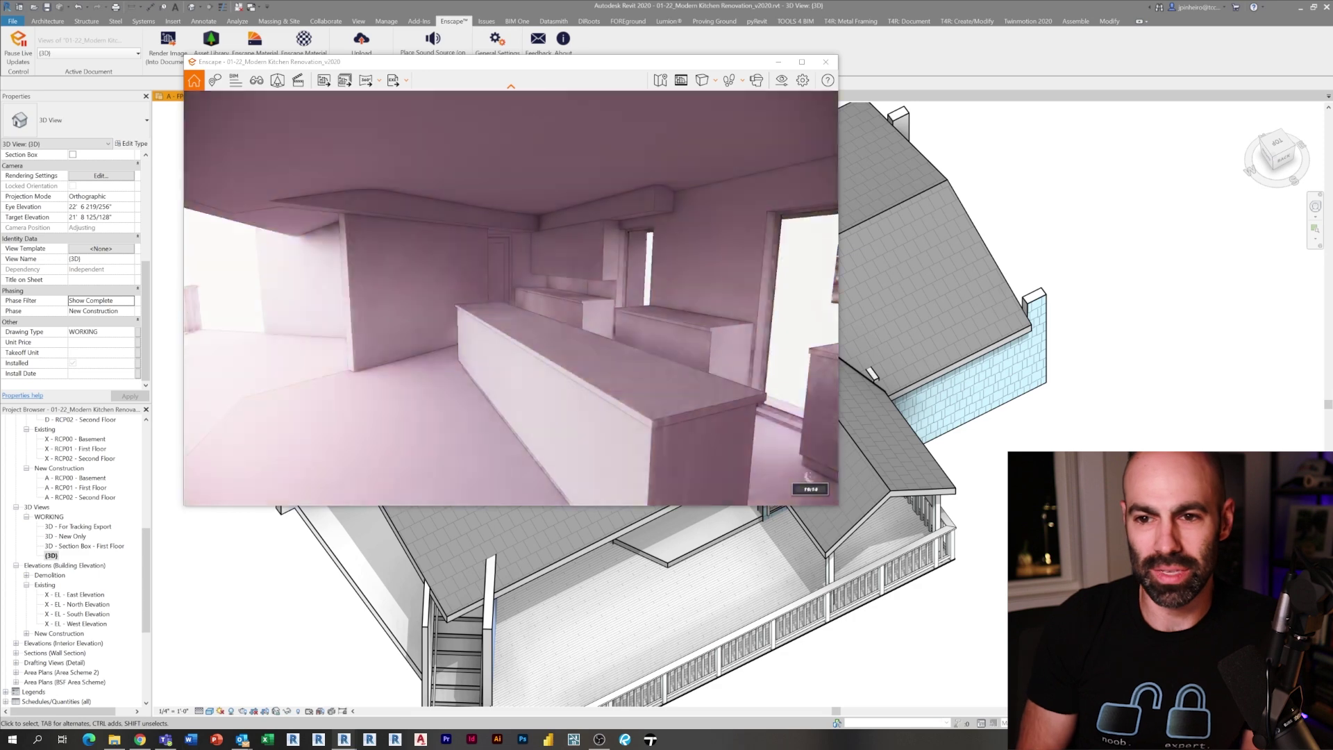
pyautogui.press('u')
# Examine the island, cabinets, full-height windows and existing ceiling soffits from several viewpoints inside the kitchen.
pyautogui.moveTo(607, 249); pyautogui.dragTo(767, 240)
pyautogui.press('w')
pyautogui.press('a')
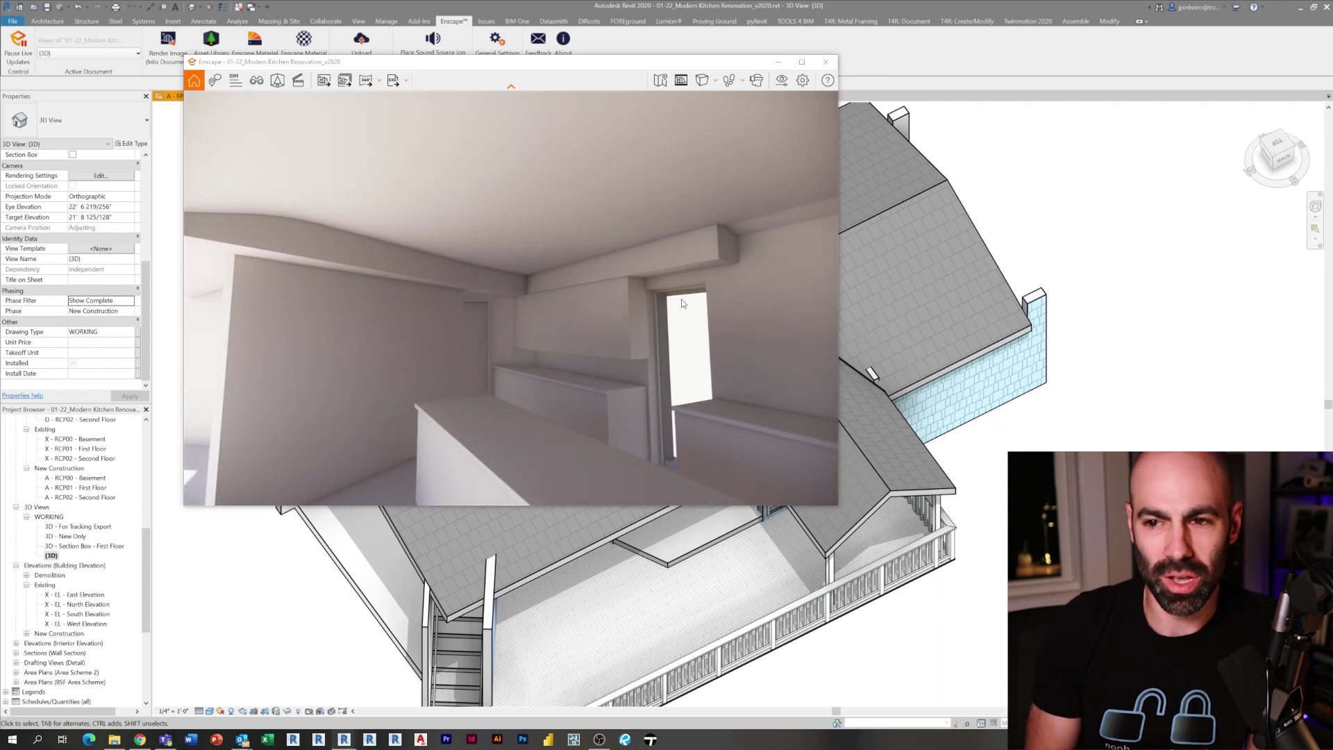
pyautogui.press('d')
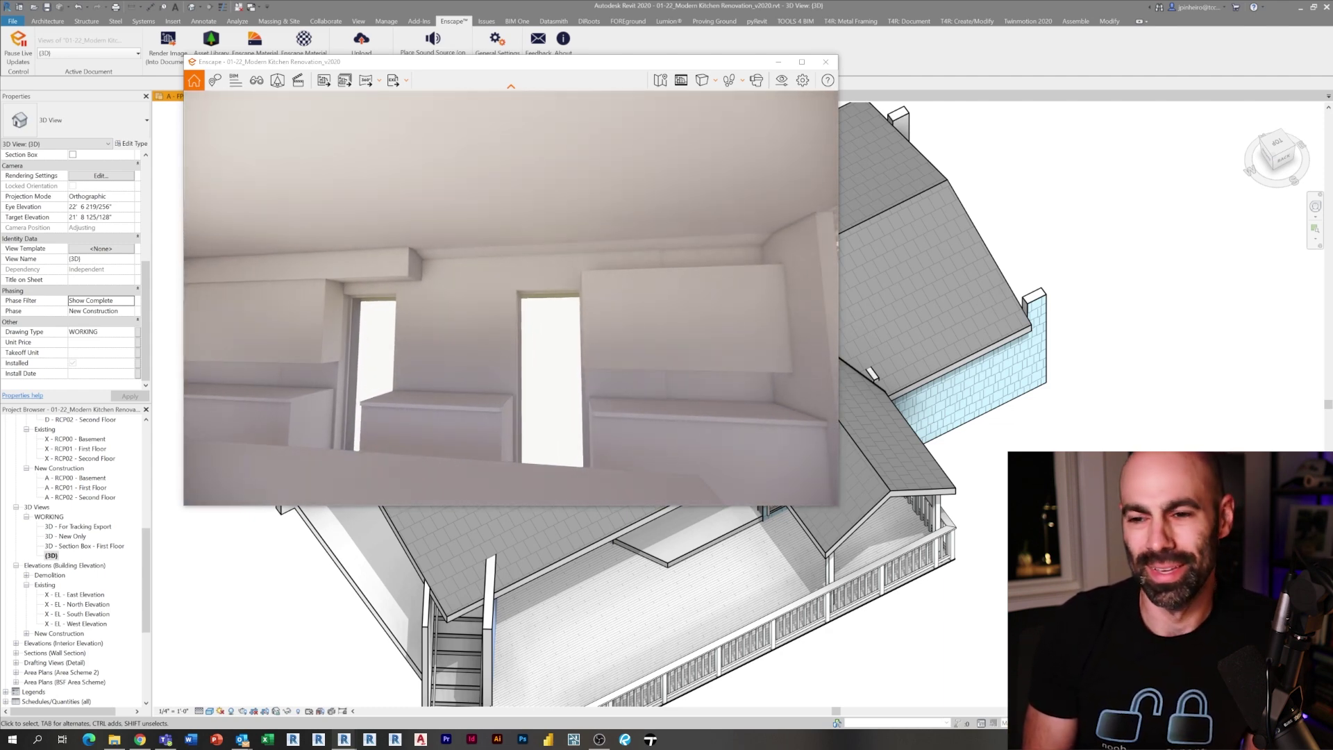
pyautogui.press('w')
pyautogui.press('a')
pyautogui.moveTo(511, 298); pyautogui.dragTo(555, 354)
pyautogui.press('a')
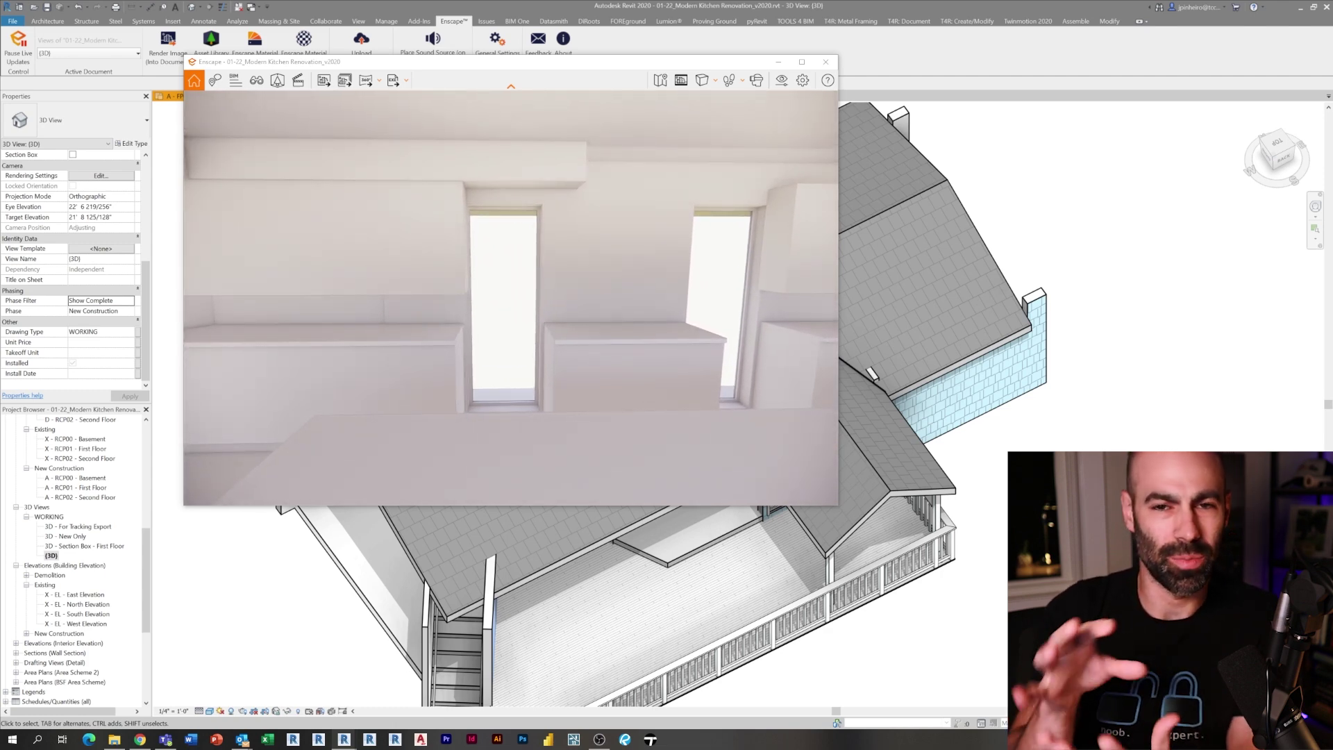
pyautogui.press('s')
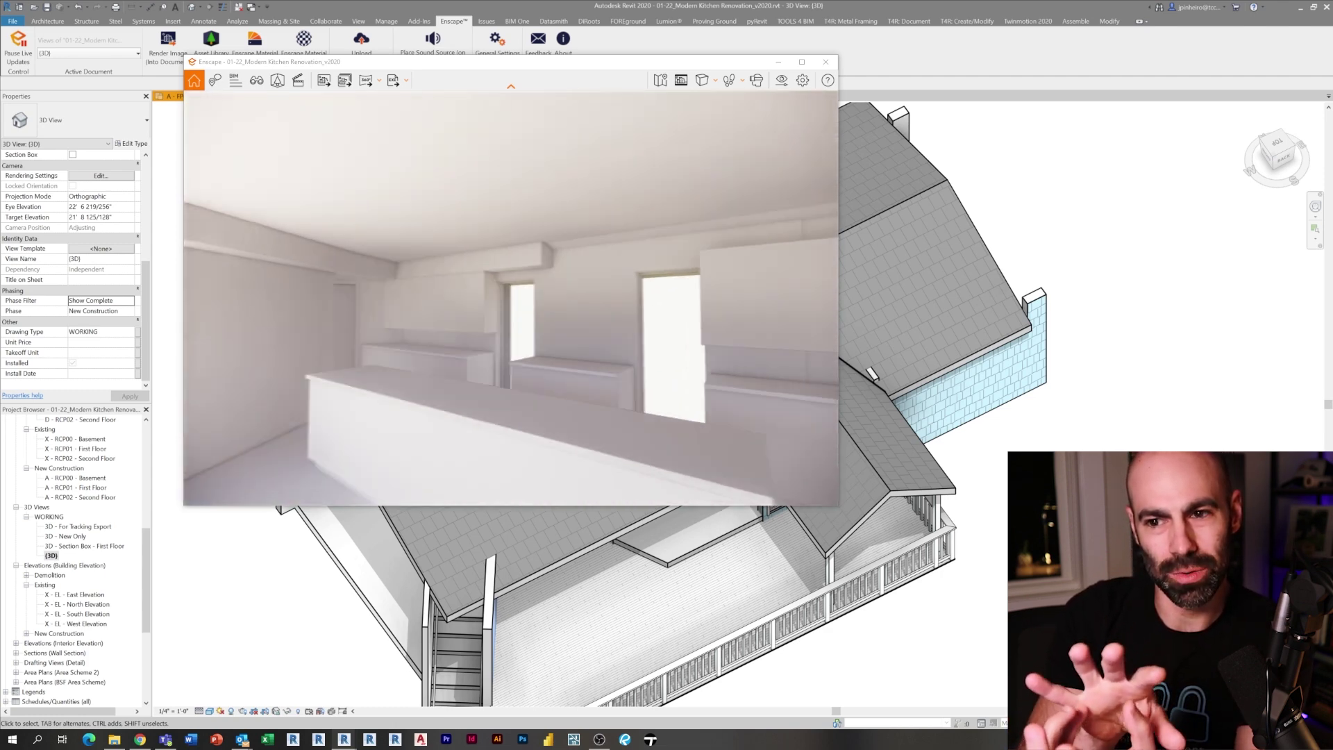
pyautogui.press('s')
pyautogui.press('d')
pyautogui.moveTo(573, 250); pyautogui.dragTo(504, 257)
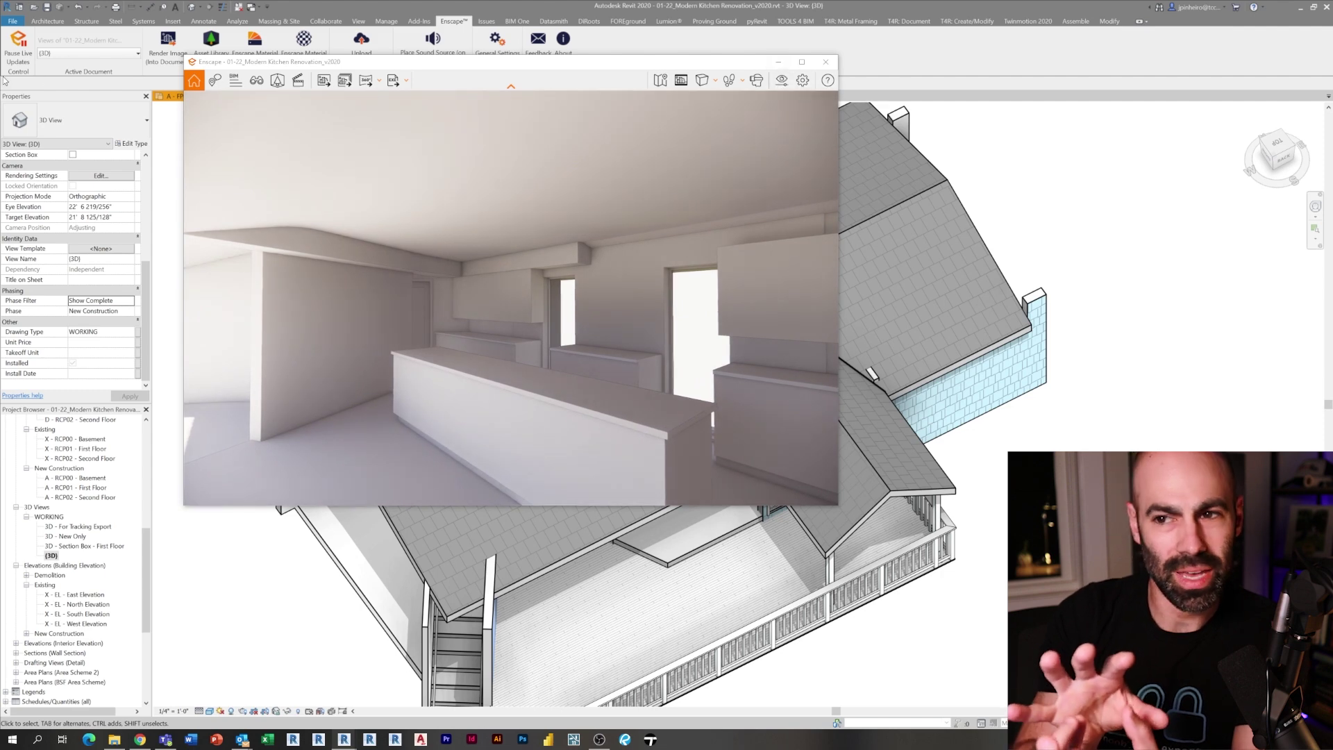
# Pause the live rendering and hide the point clouds in the X - RCP01 - First Floor ceiling plan.
pyautogui.click(31, 59)
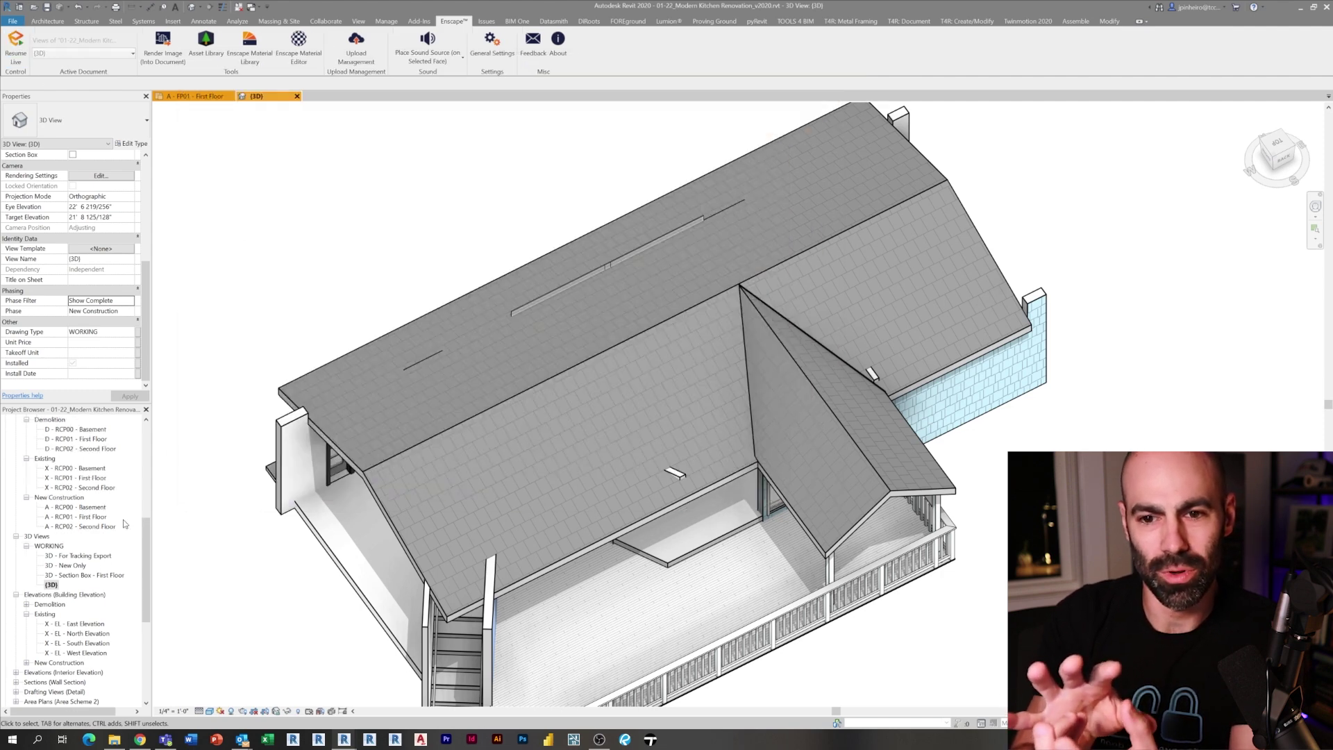
pyautogui.doubleClick(101, 477)
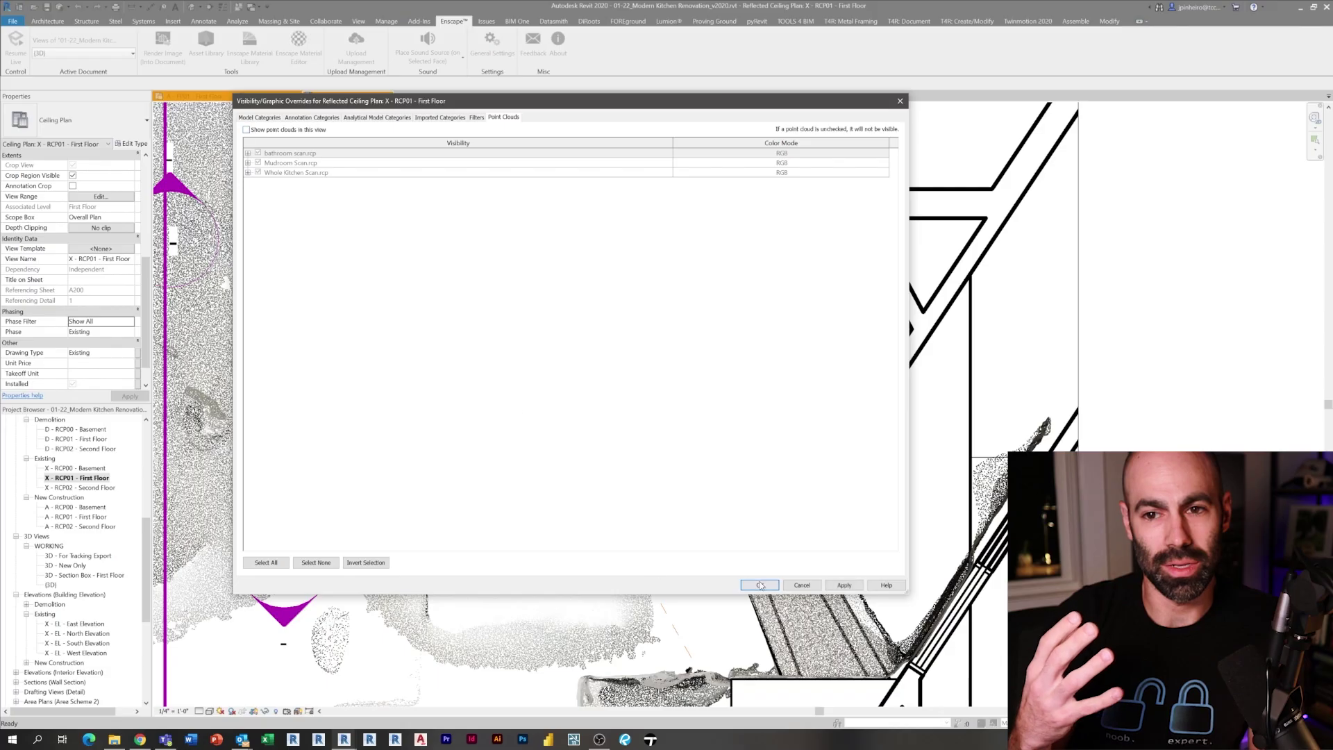
pyautogui.click(760, 585)
# Select the chain of existing soffit walls and set their Phase Demolished to New Construction.
pyautogui.press('Tab')
pyautogui.click(754, 564)
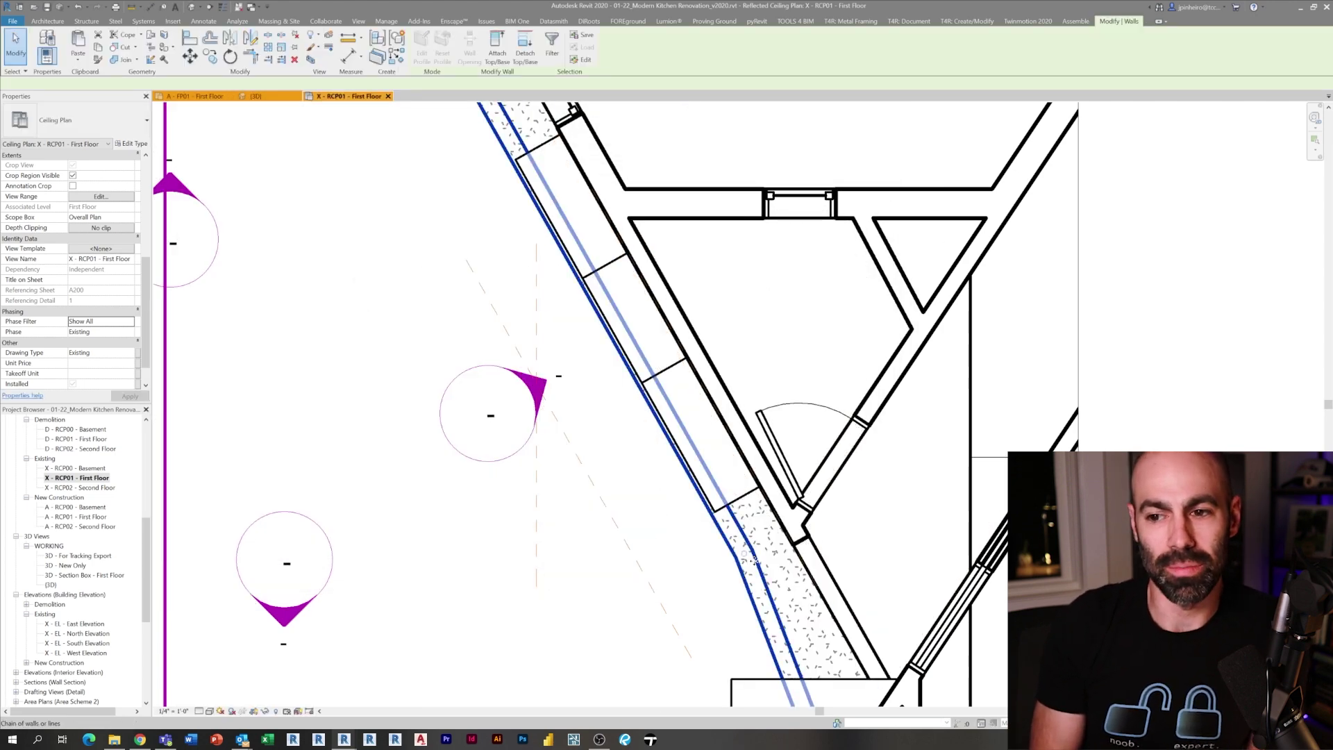
pyautogui.scroll(-2, 755, 564)
pyautogui.moveTo(755, 565); pyautogui.dragTo(725, 516, button='middle')
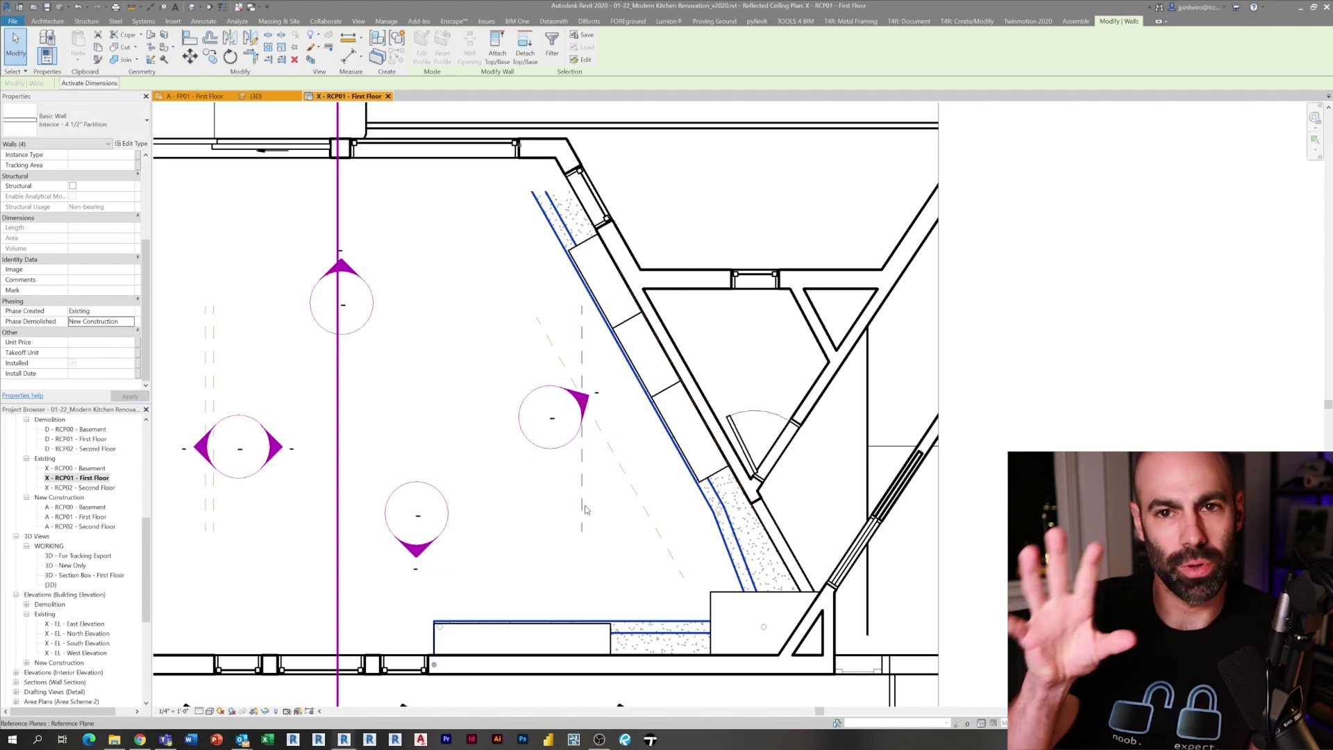
pyautogui.click(679, 531)
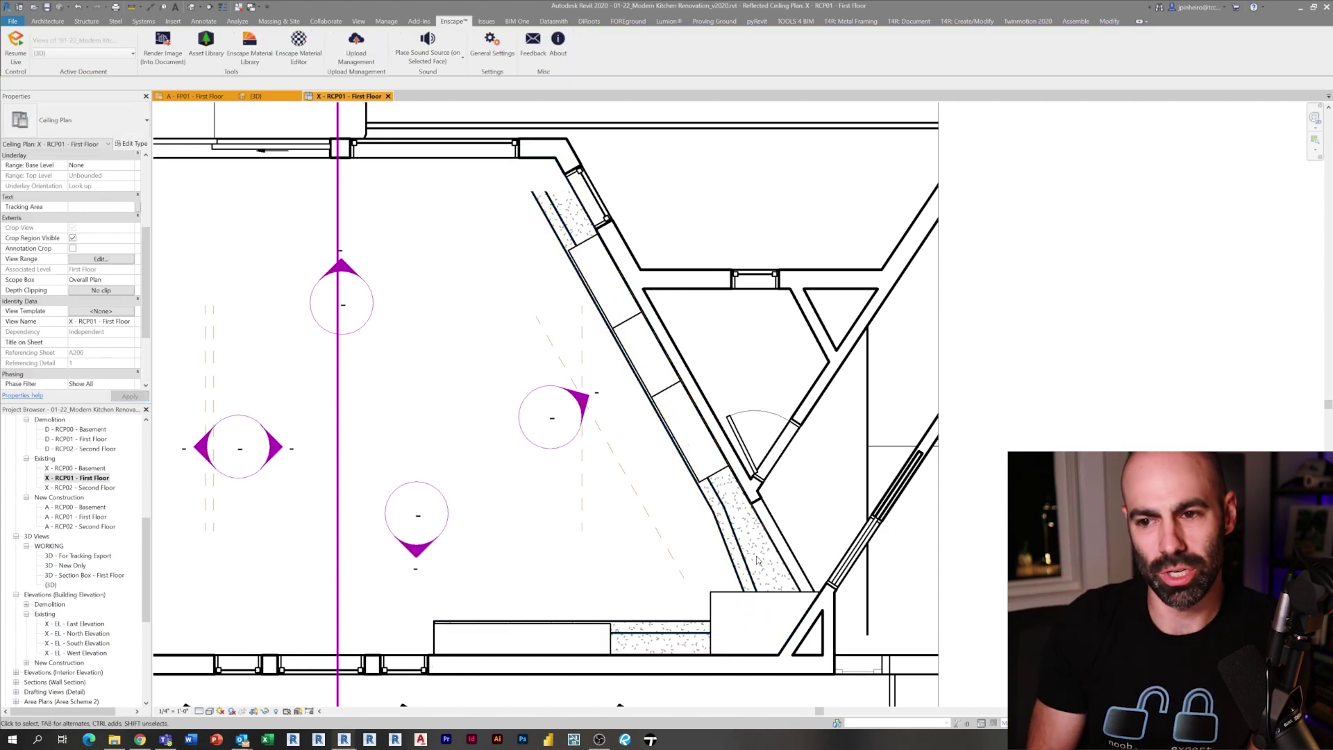
# Set Phase Demolished to New Construction for the existing GWB on Furring soffit ceiling.
pyautogui.click(724, 532)
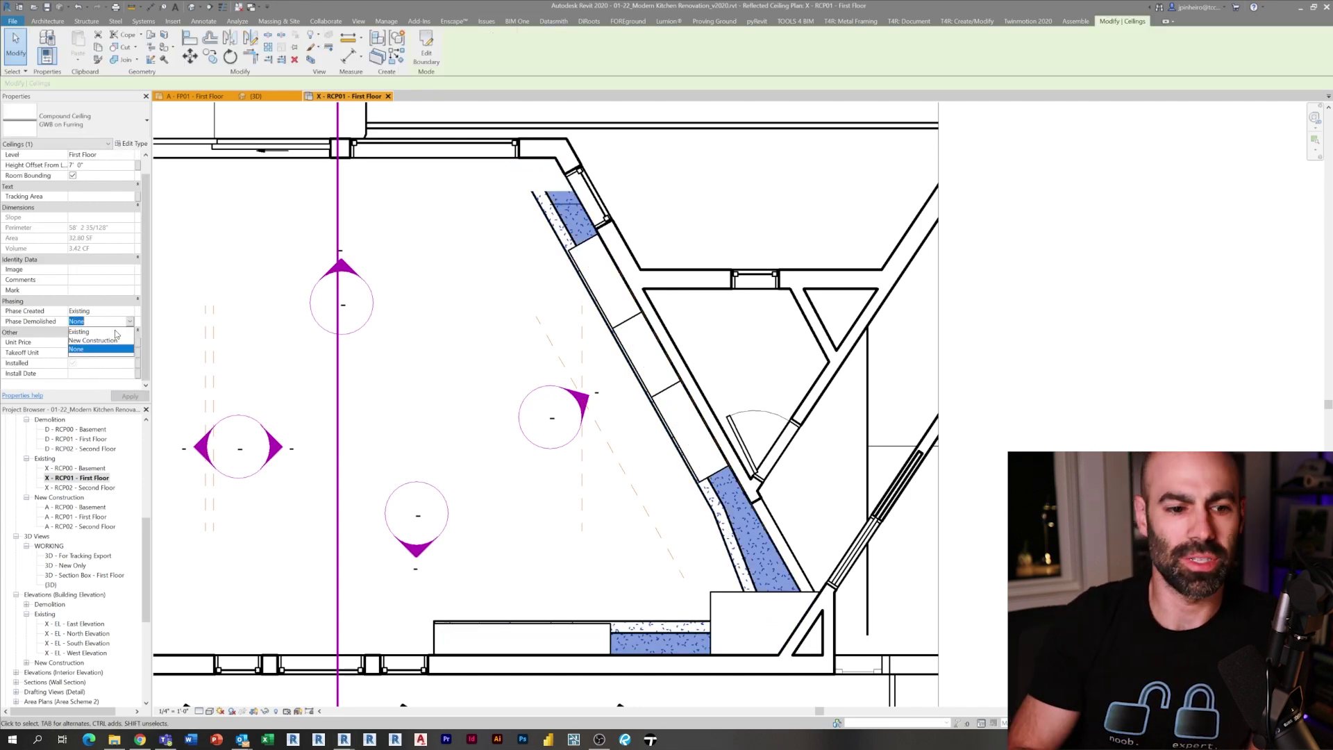
pyautogui.click(424, 413)
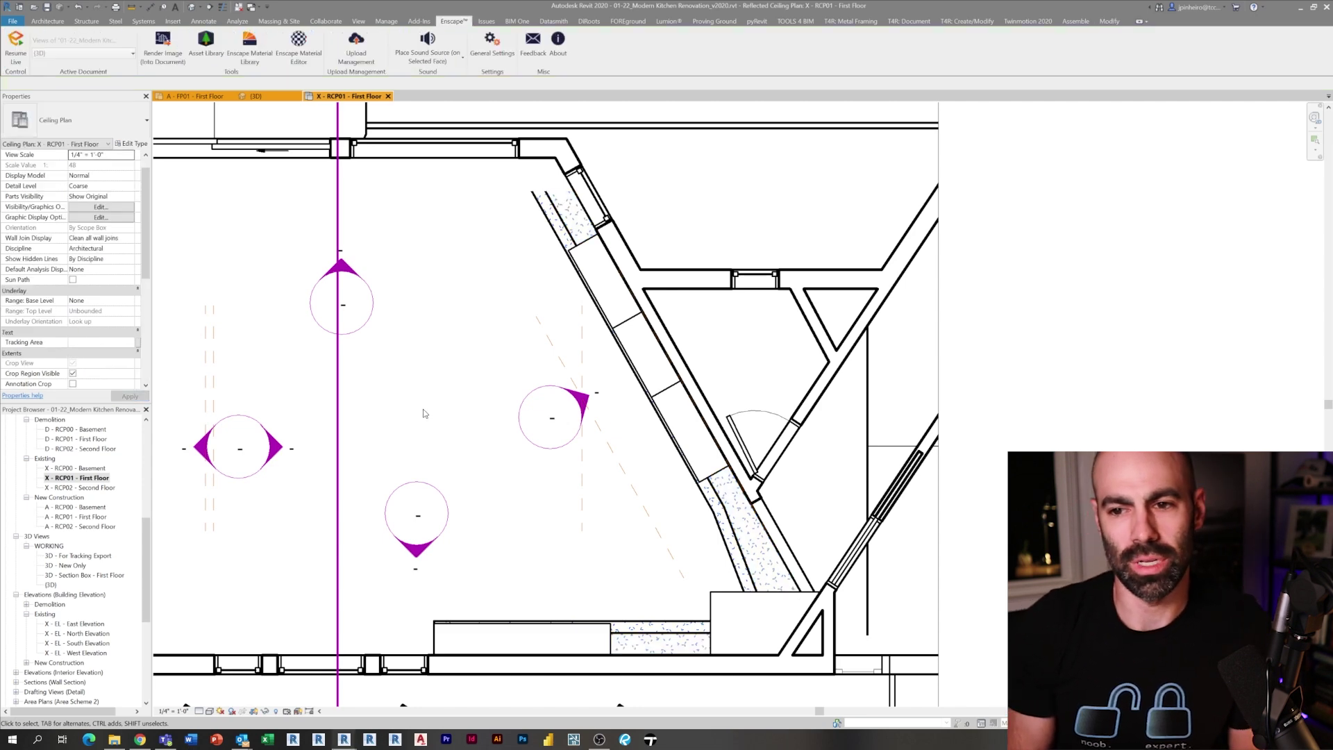
pyautogui.moveTo(411, 410); pyautogui.dragTo(402, 449, button='middle')
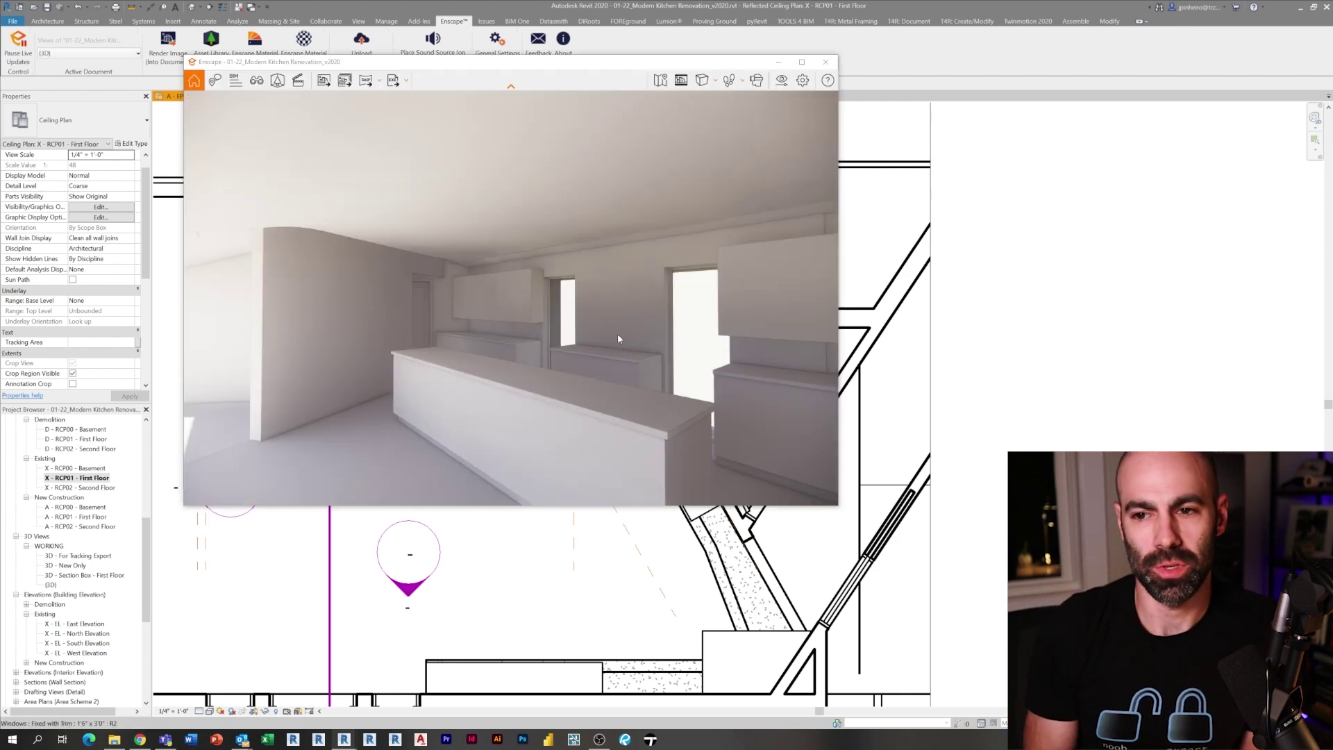
# Return to the Enscape rendering of the kitchen and raise its outlines to 33 %.
pyautogui.moveTo(618, 333); pyautogui.dragTo(608, 331)
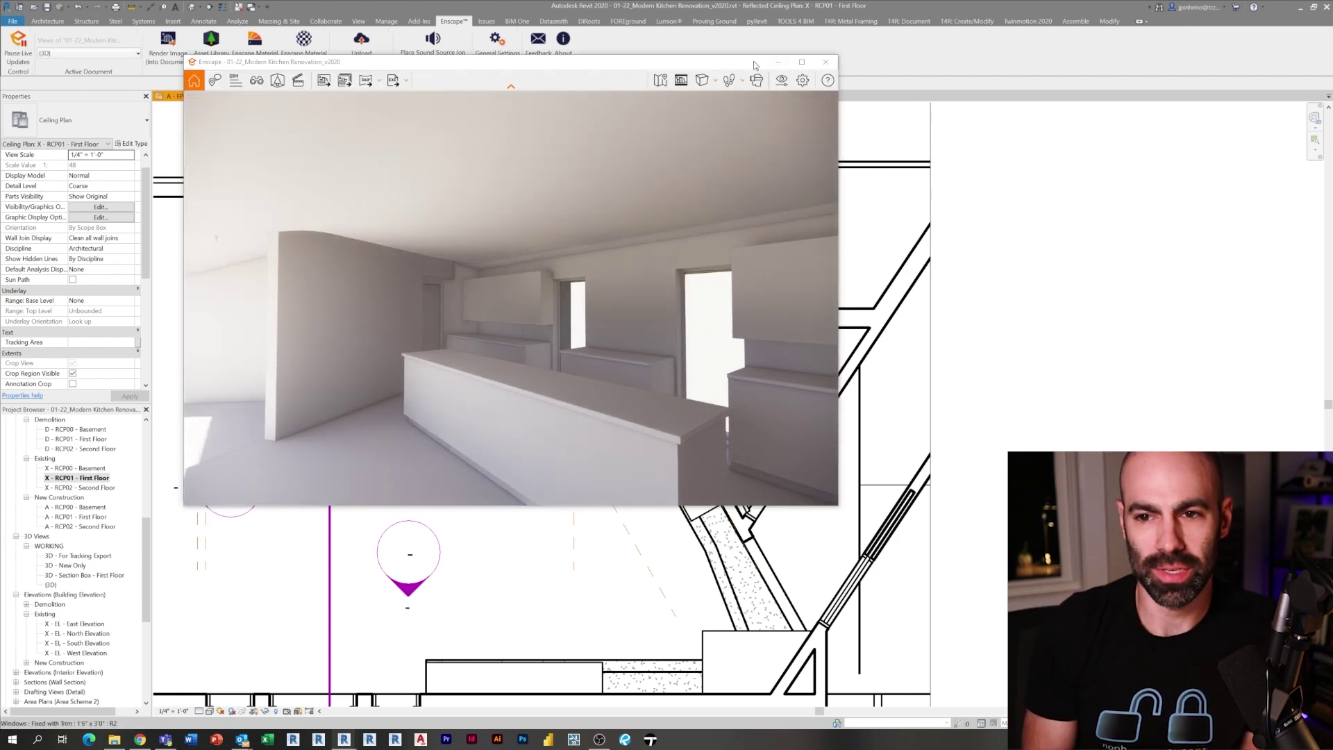
pyautogui.click(774, 82)
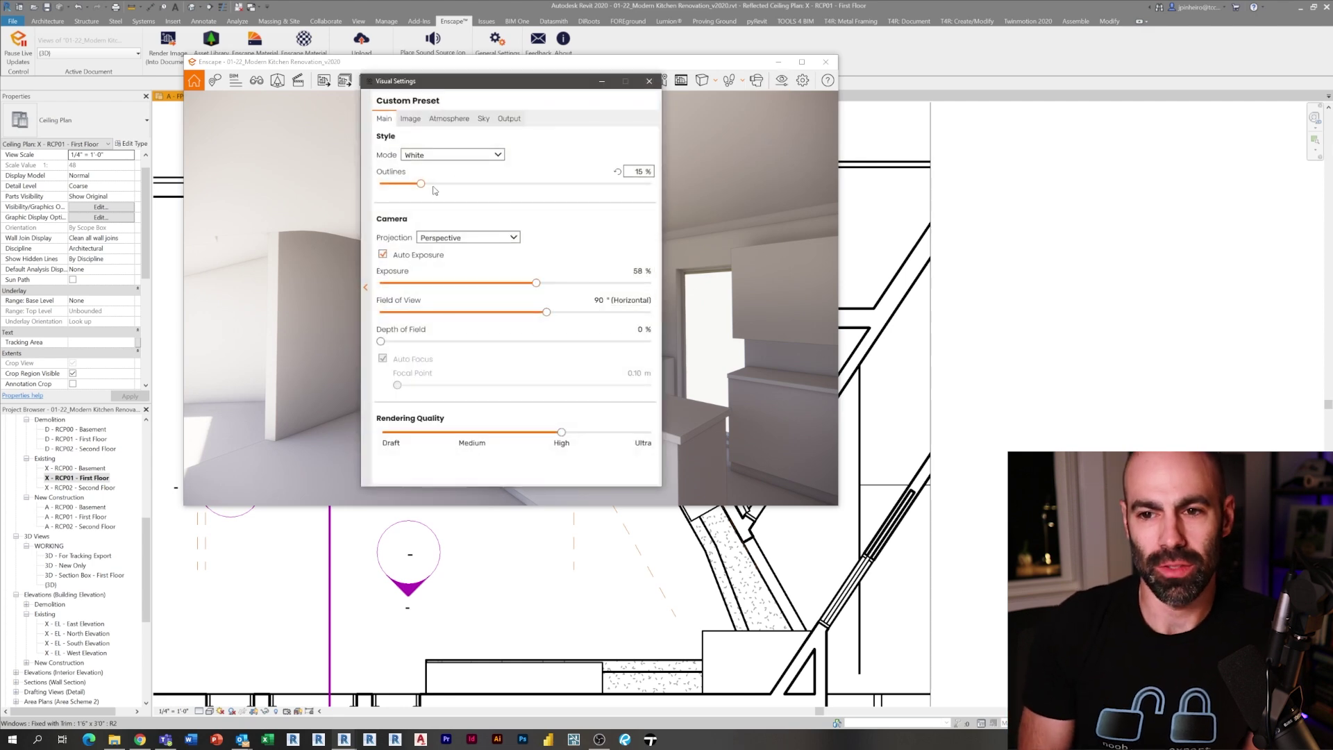
pyautogui.moveTo(422, 185); pyautogui.dragTo(460, 185)
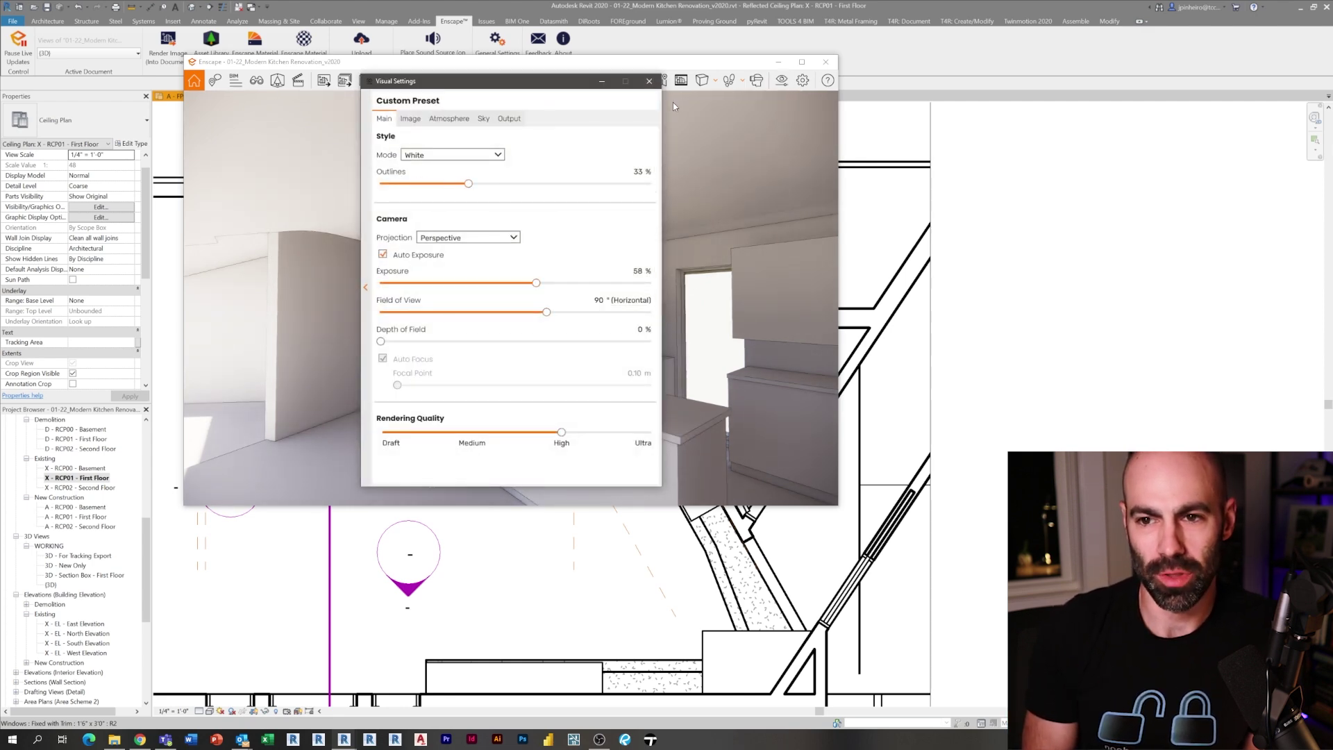
pyautogui.click(651, 81)
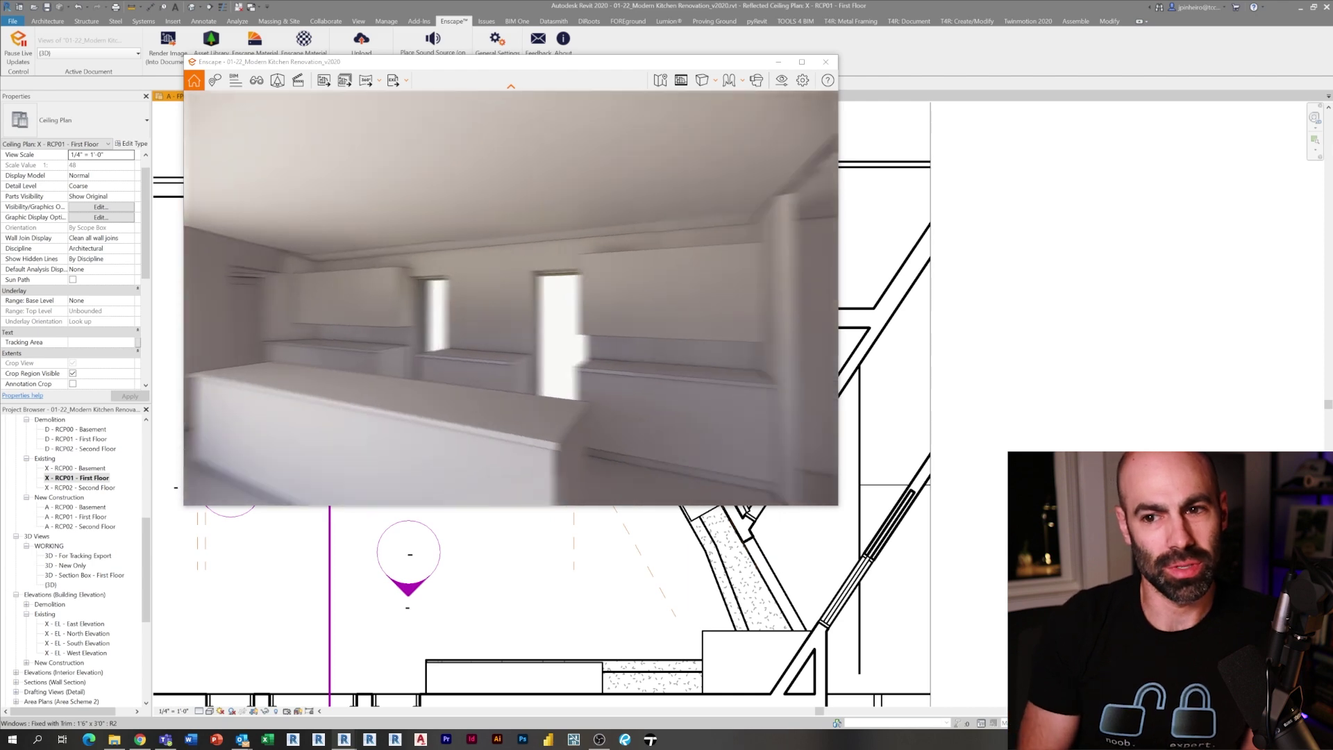
# Walk through the kitchen rendering to examine the cabinets, island and windows without the demolished soffits.
pyautogui.press('w')
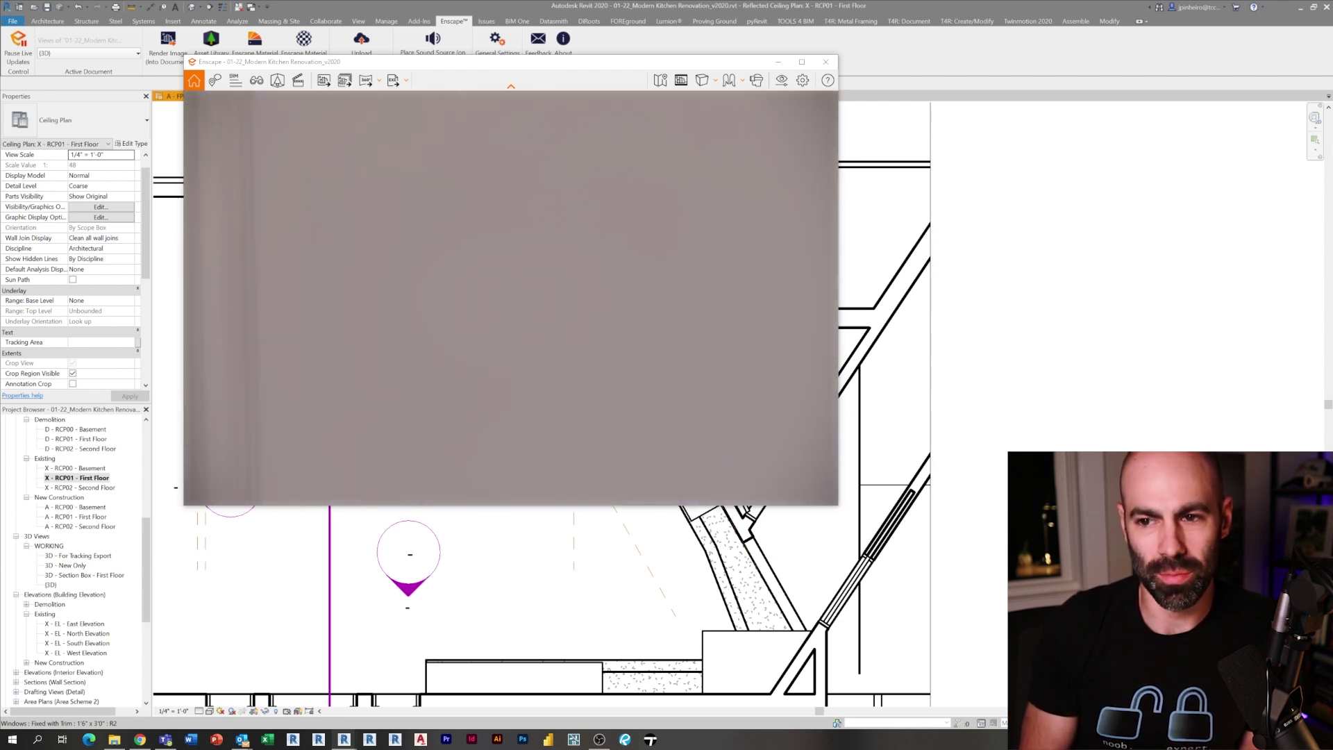
pyautogui.press('s')
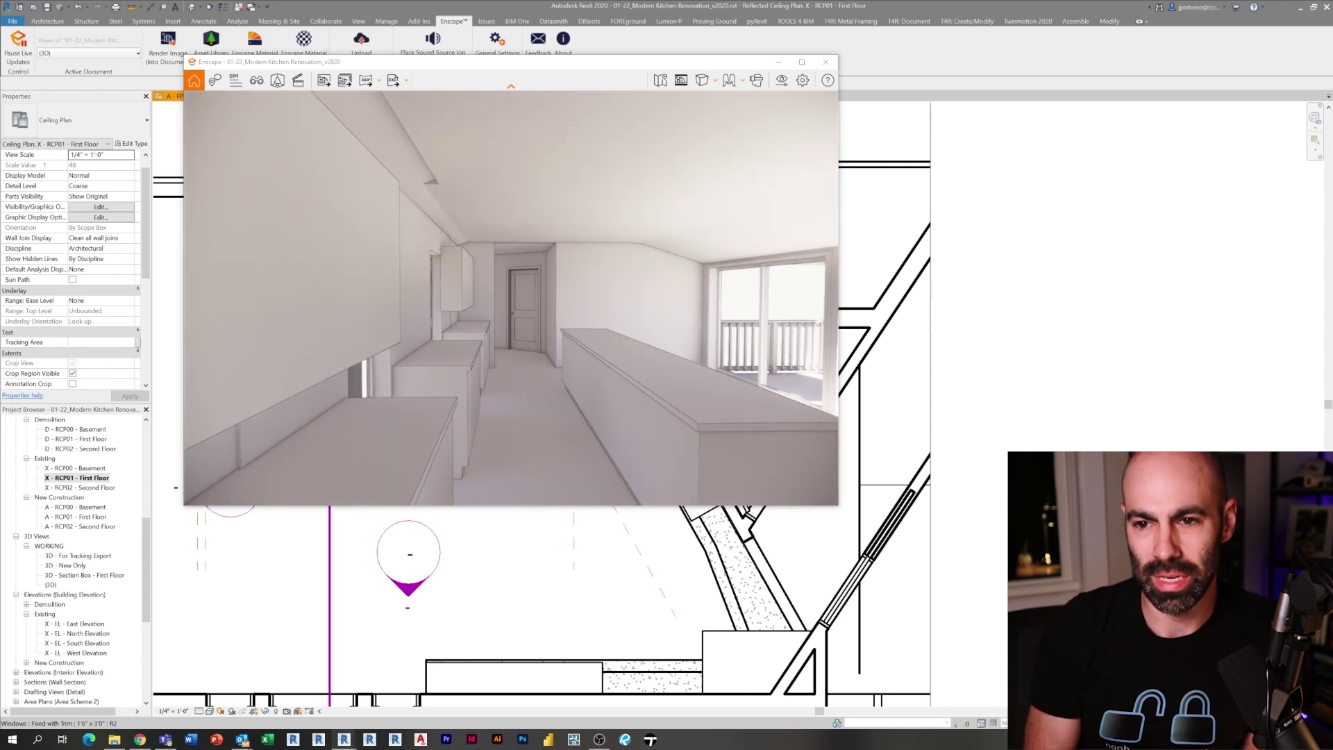
pyautogui.press('d')
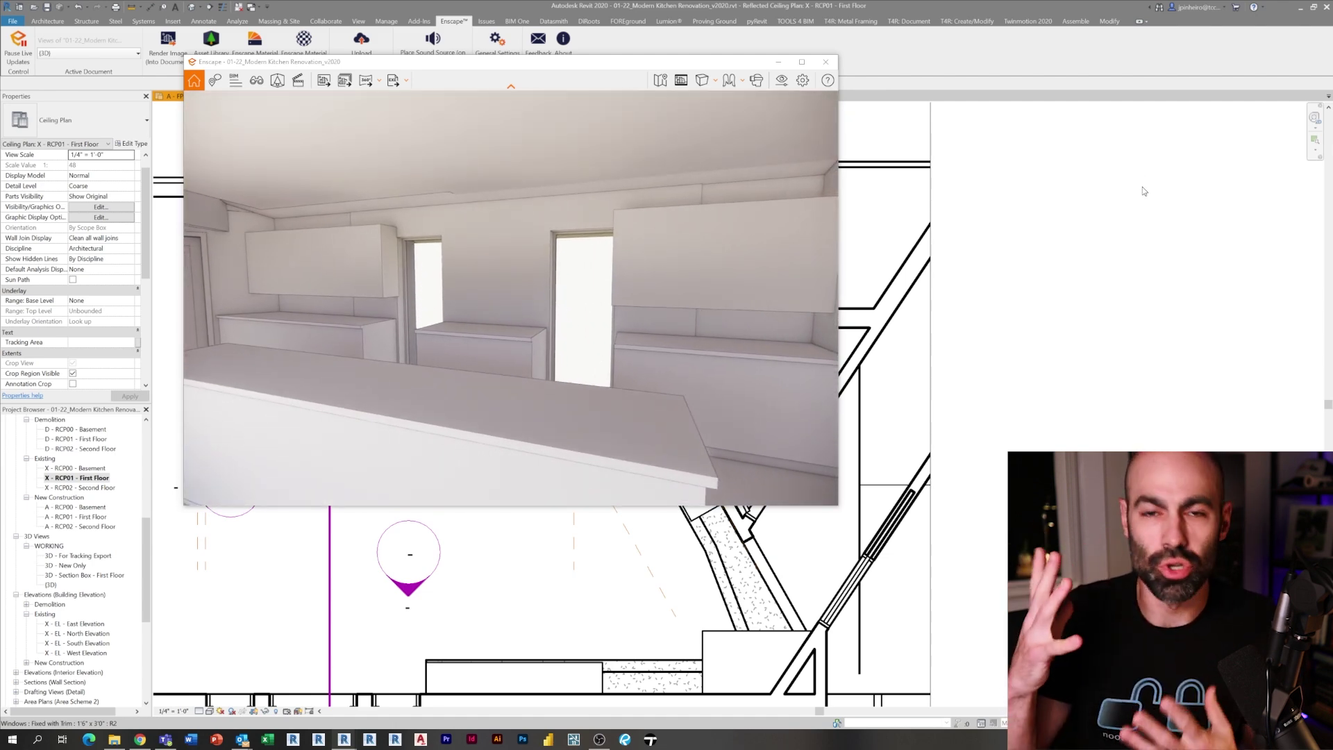
pyautogui.moveTo(491, 240); pyautogui.dragTo(600, 270)
pyautogui.press('d')
pyautogui.click(1068, 320)
# Switch to the browser and review the Overlay Cabinets – Bundle product page on revitfamily.biz.
pyautogui.scroll(-2, 973, 378)
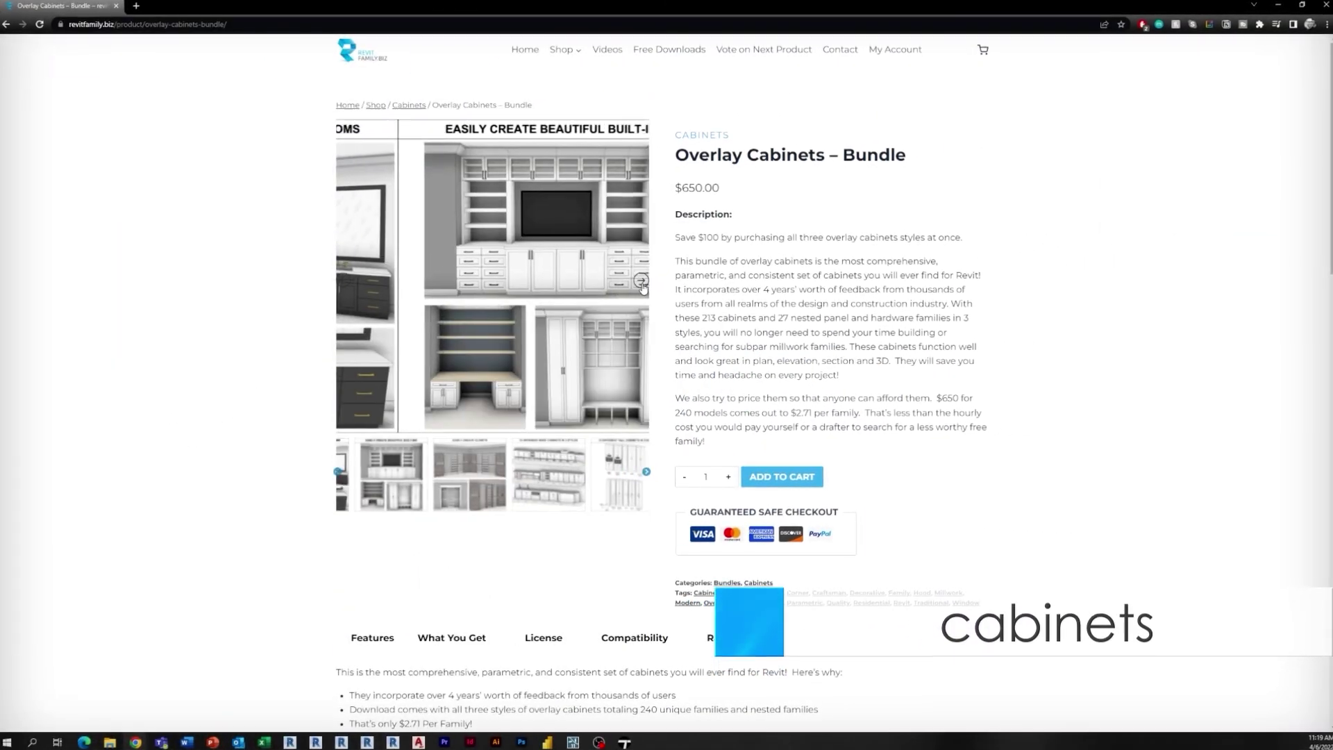
pyautogui.scroll(-5, 596, 381)
# Read the features section of the Overlay Cabinets – Bundle product page.
pyautogui.scroll(-10, 596, 381)
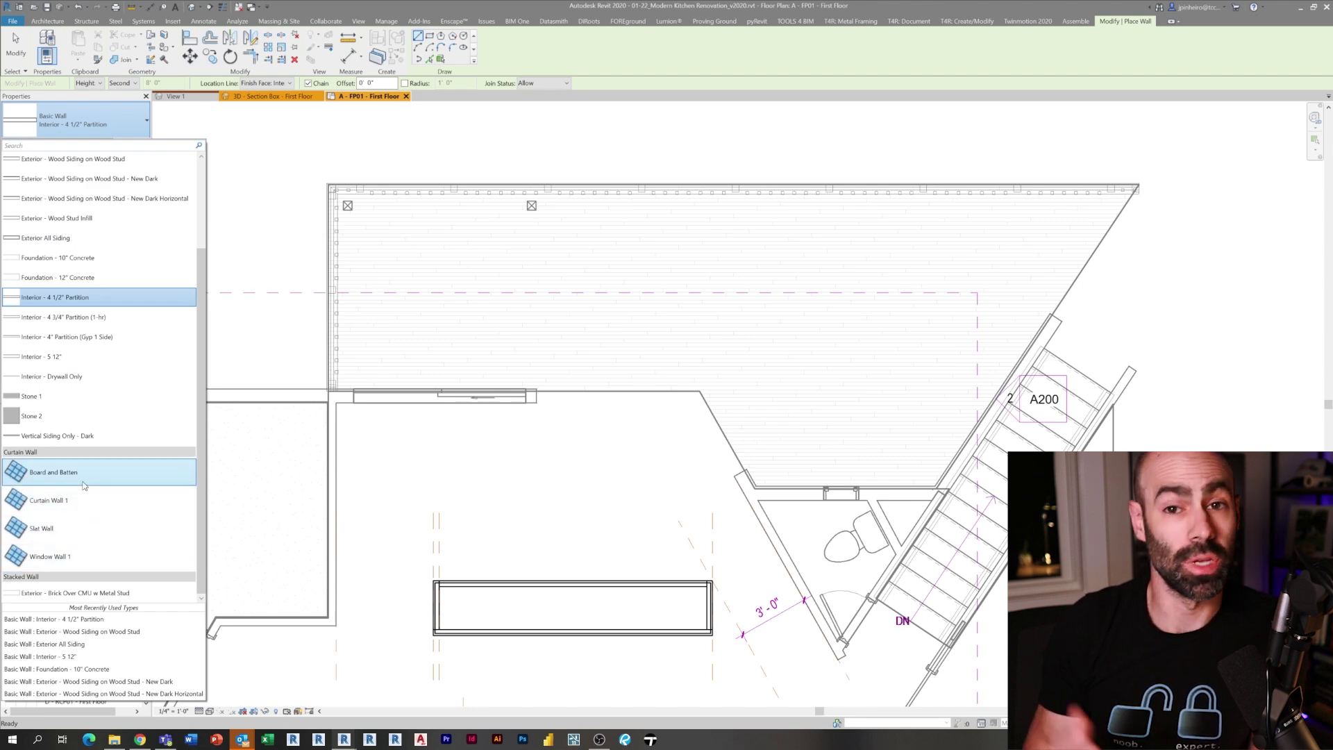
# Draw a Window Wall 1 curtain wall from the end of the exterior wall beside the sliding door to the deck's angled corner.
pyautogui.click(85, 555)
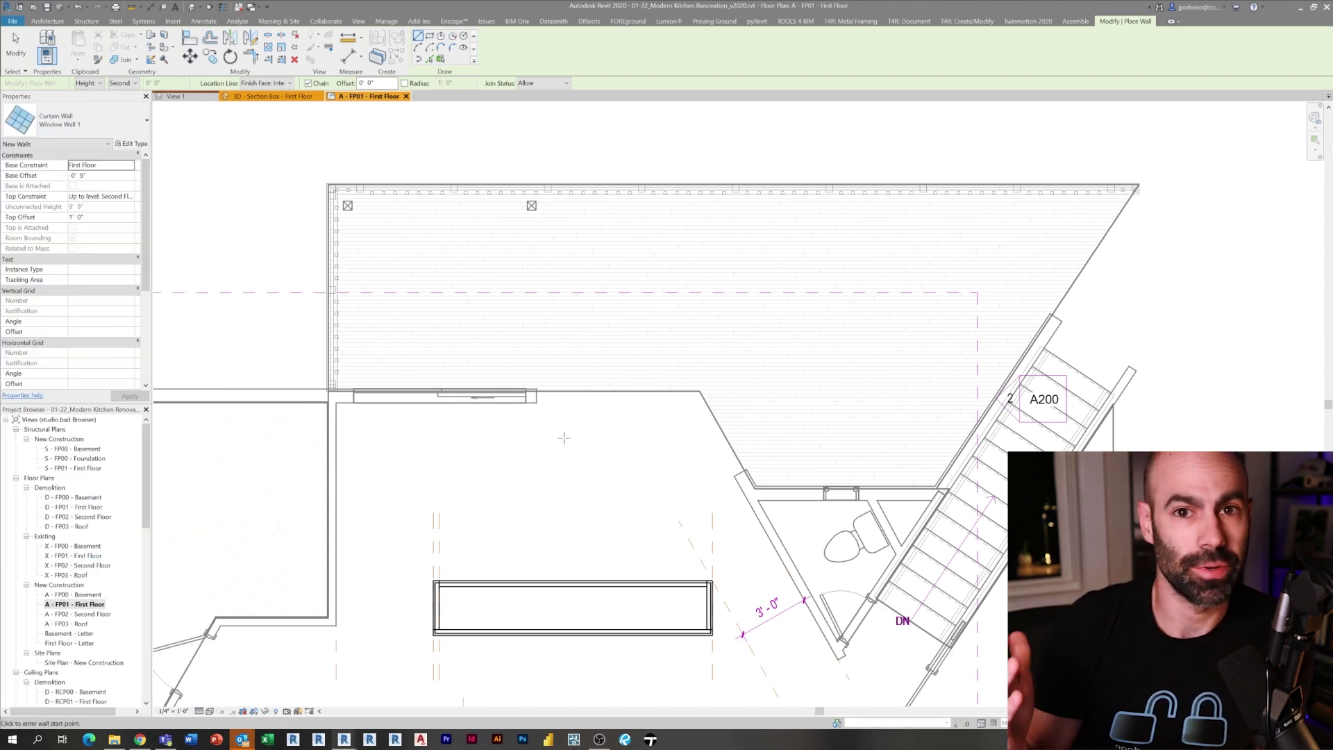
pyautogui.scroll(3, 616, 399)
pyautogui.scroll(2, 532, 395)
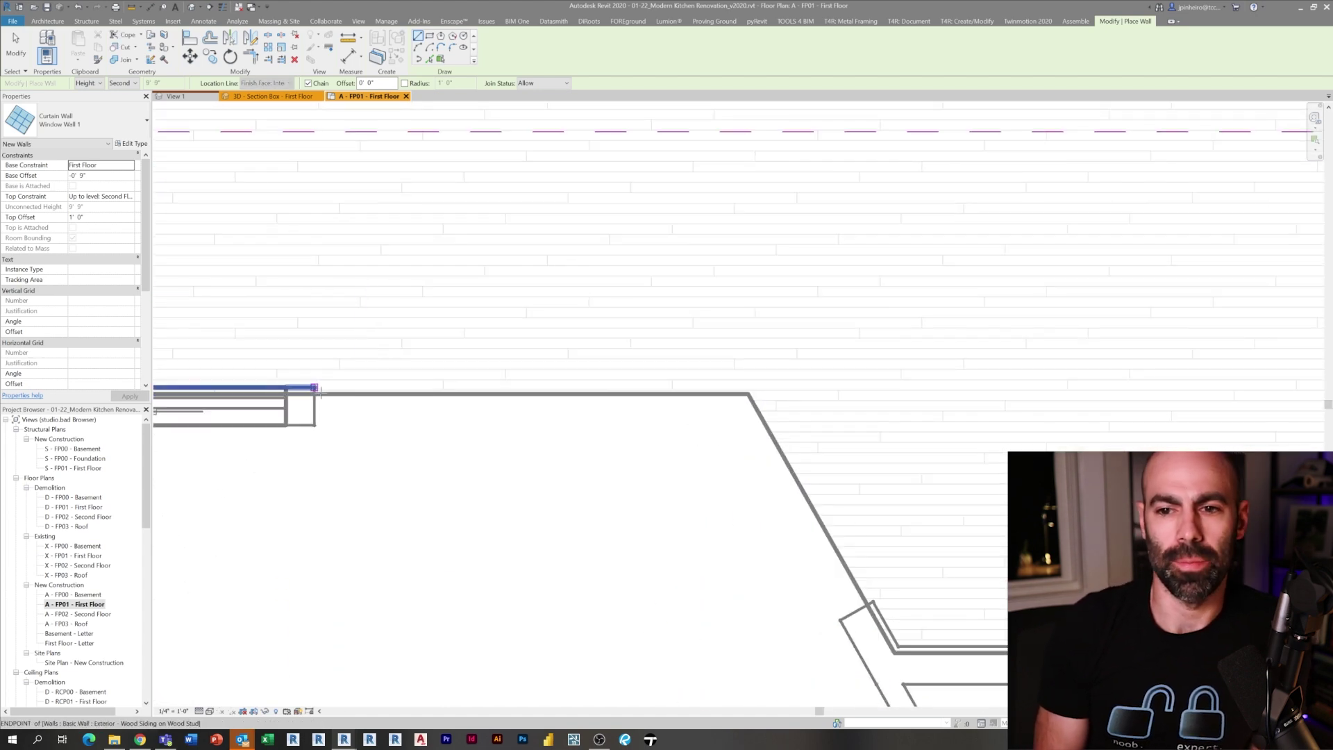
pyautogui.scroll(3, 316, 387)
pyautogui.scroll(3, 320, 387)
pyautogui.click(323, 358)
pyautogui.scroll(-2, 362, 419)
pyautogui.press('Escape')
pyautogui.press('Escape')
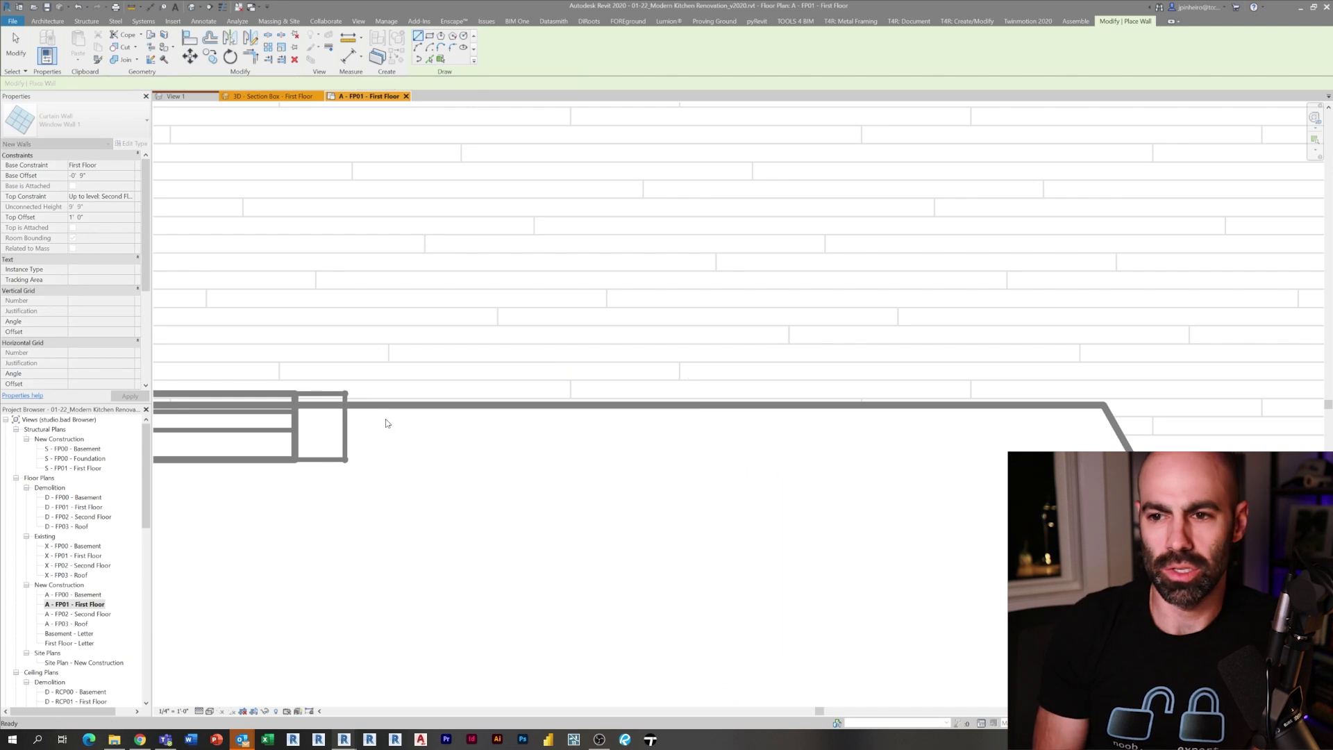
pyautogui.click(347, 427)
pyautogui.moveTo(770, 426); pyautogui.dragTo(329, 414, button='middle')
pyautogui.click(652, 407)
# Continue the Window Wall 1 curtain wall along the angled edge to the end of the bathroom wall.
pyautogui.scroll(-3, 649, 407)
pyautogui.moveTo(658, 479); pyautogui.dragTo(594, 304, button='middle')
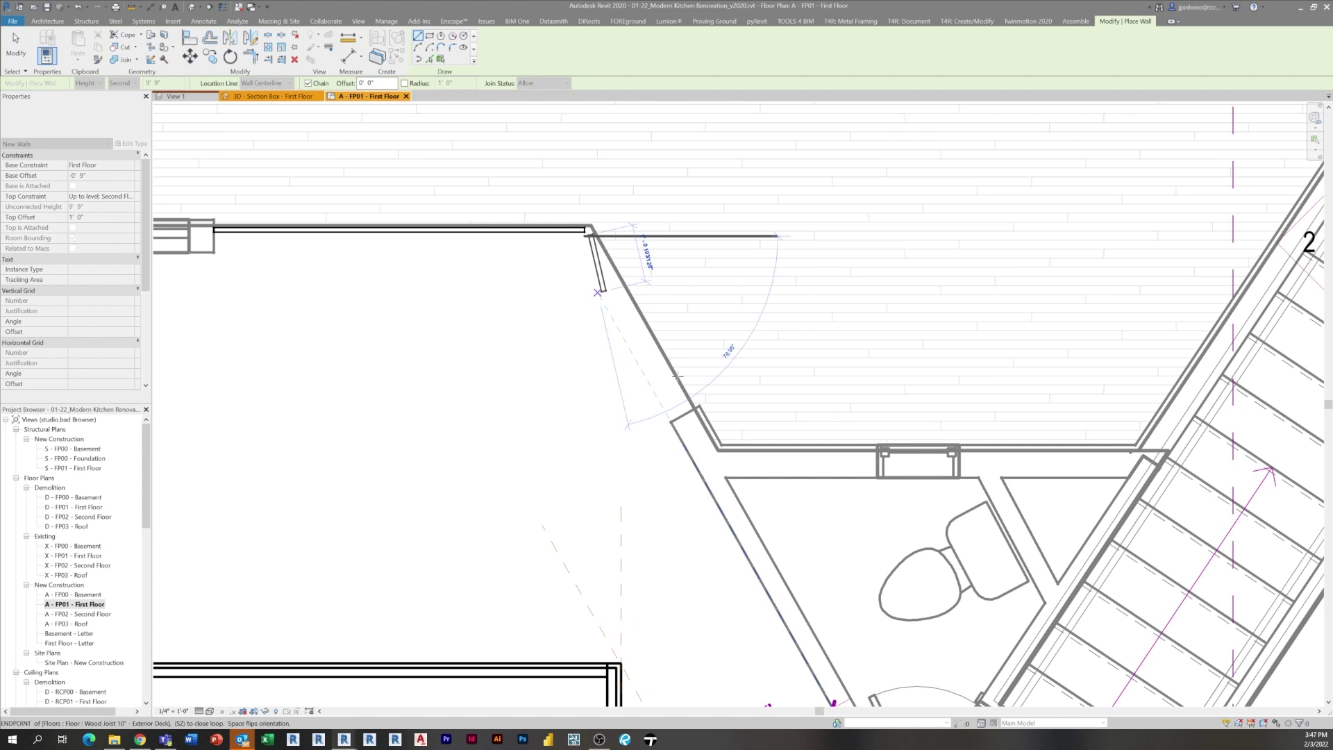
pyautogui.click(684, 413)
pyautogui.press('Escape')
pyautogui.press('Escape')
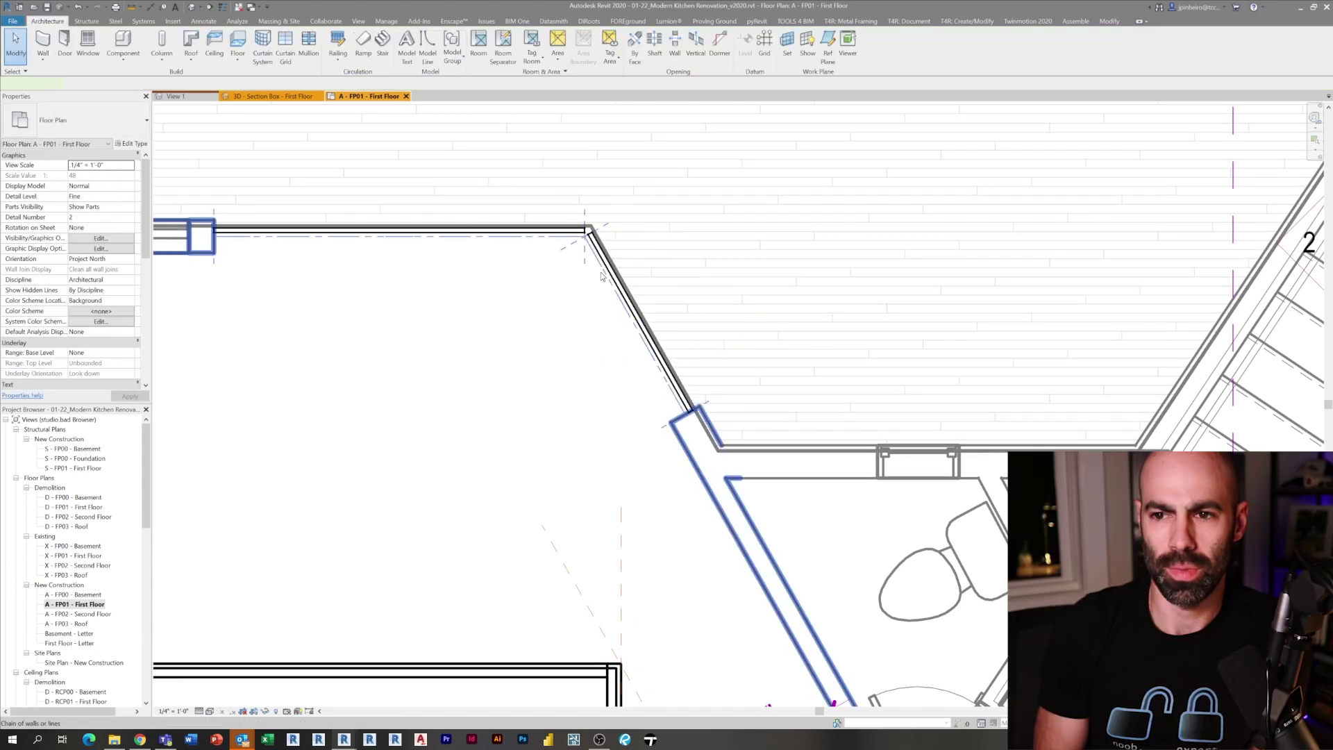
# Select both new curtain walls, show them in the 3D view and set their Top Constraint to Unconnected.
pyautogui.click(537, 236)
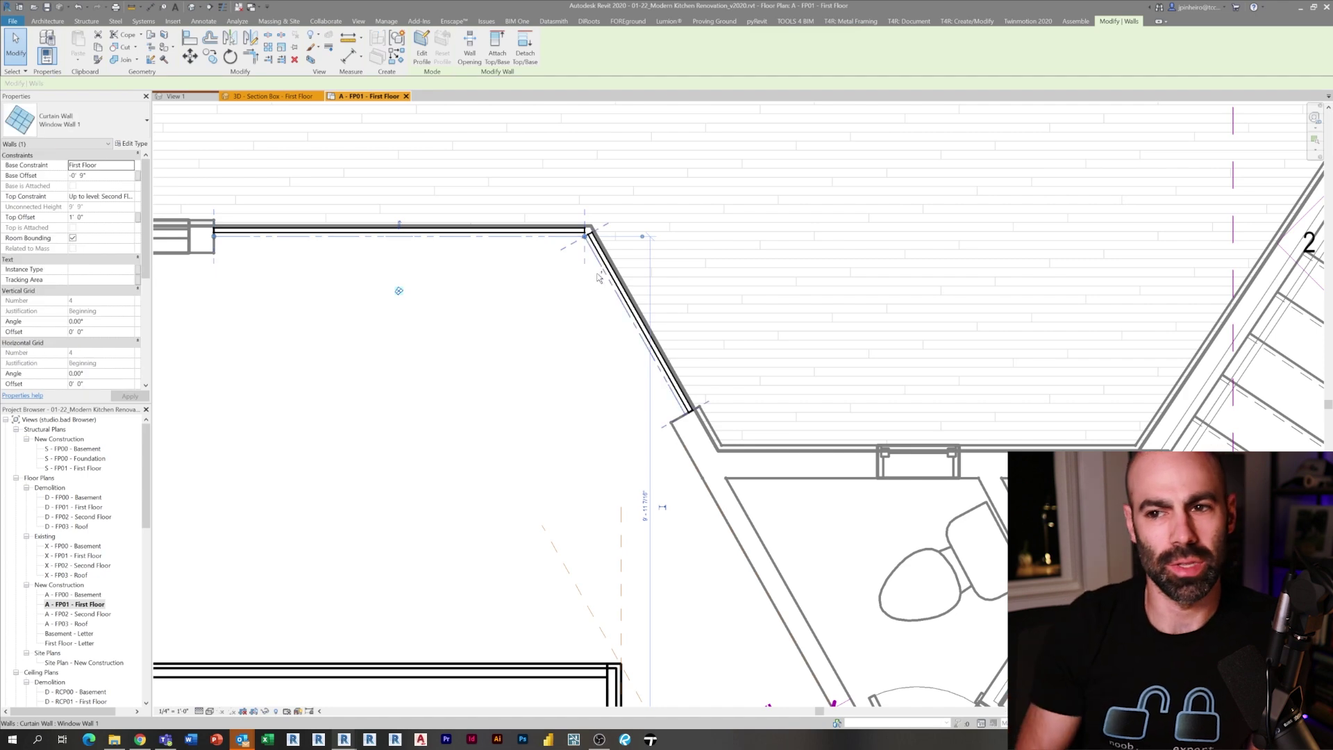
pyautogui.press('3')
pyautogui.press('d')
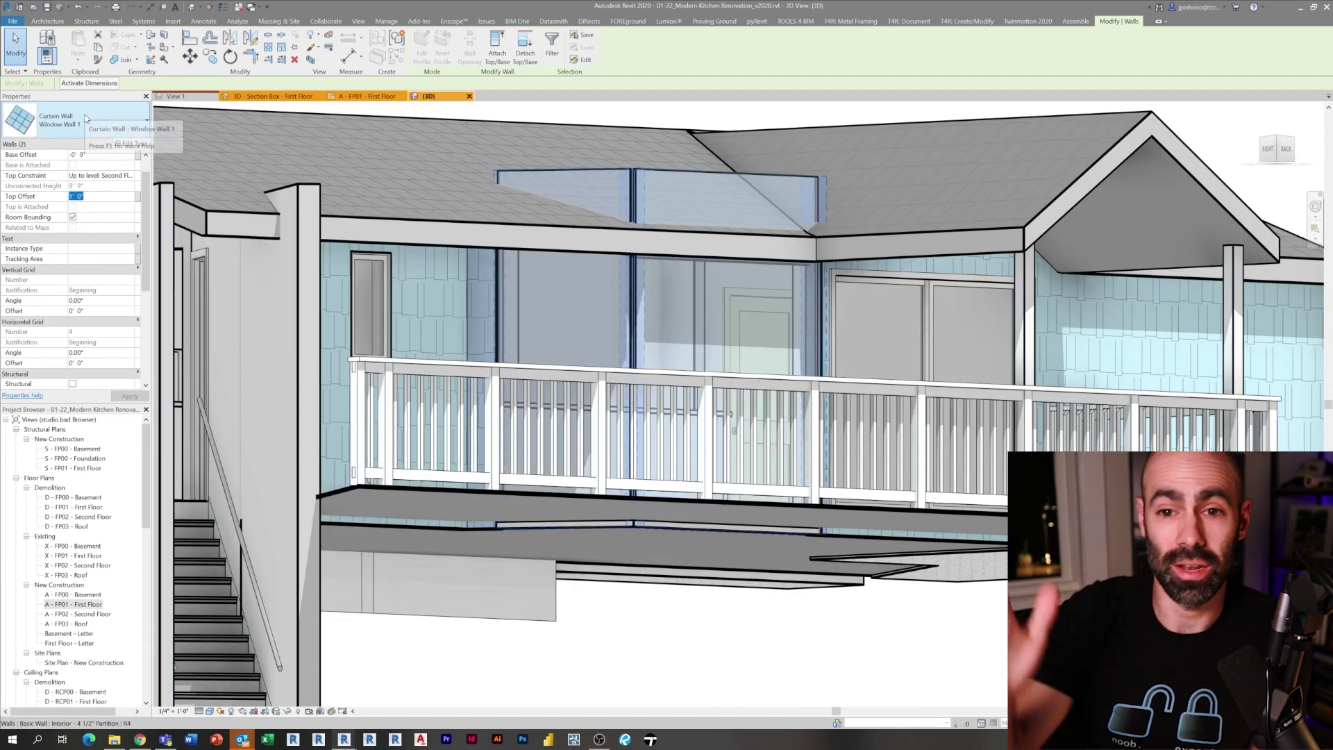
pyautogui.press('Return')
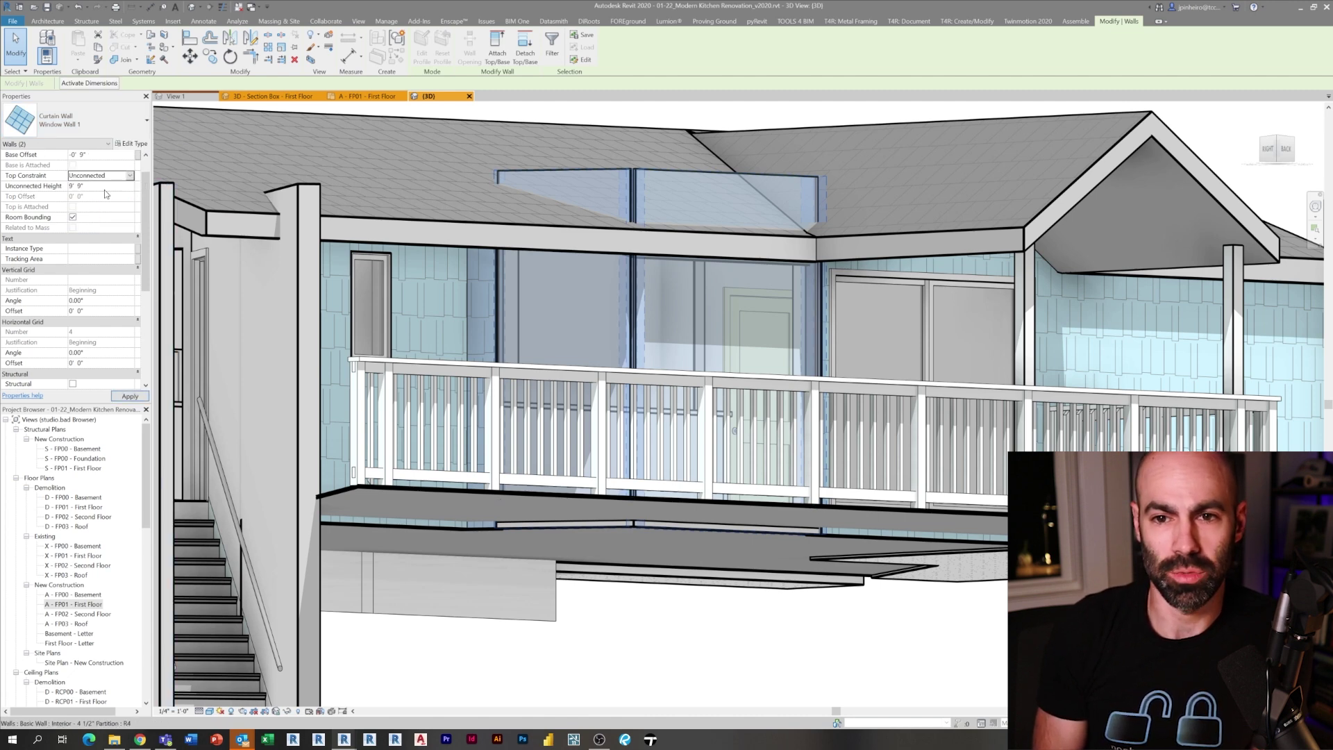
# Divide the wider window wall with a vertical curtain grid at its middle and place a 5" x 5" Quad Corner mullion at the corner.
pyautogui.keyDown('shift'); pyautogui.moveTo(606, 415); pyautogui.dragTo(642, 521, button='middle'); pyautogui.keyUp('shift')
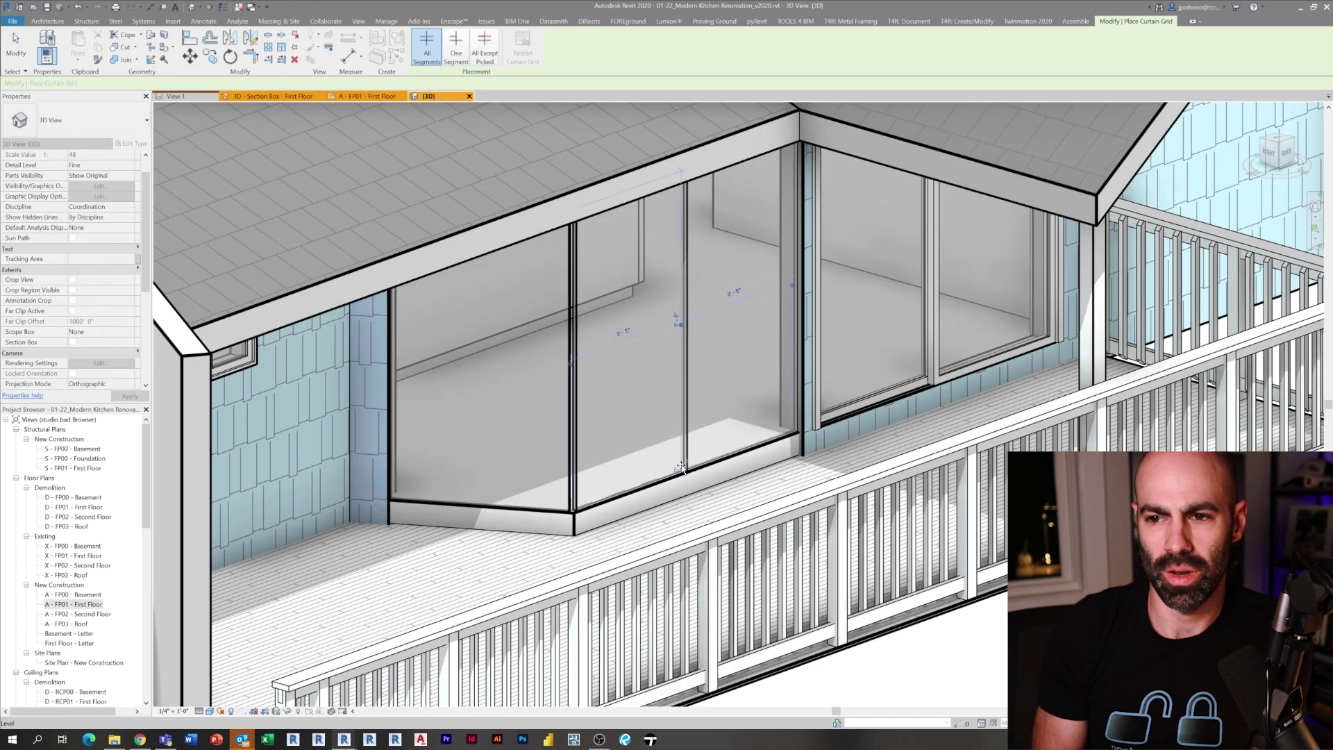
pyautogui.press('Escape')
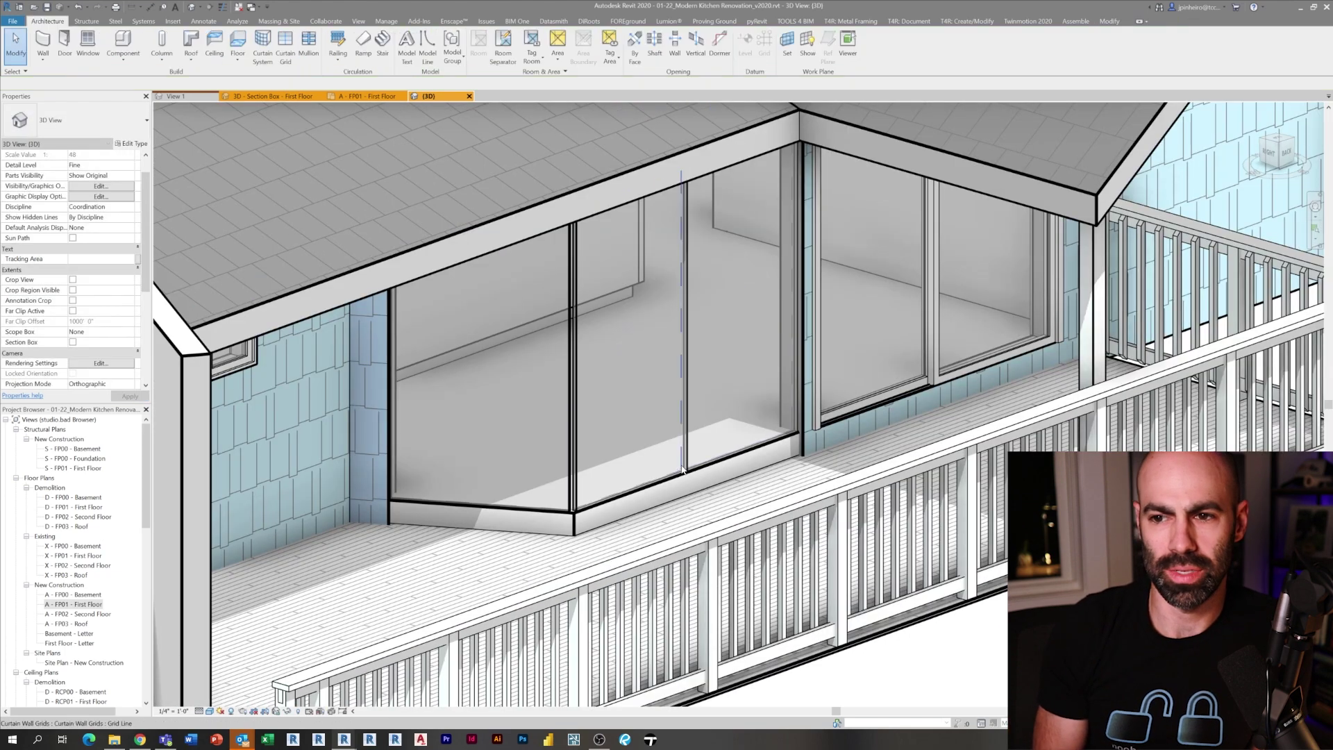
pyautogui.click(308, 43)
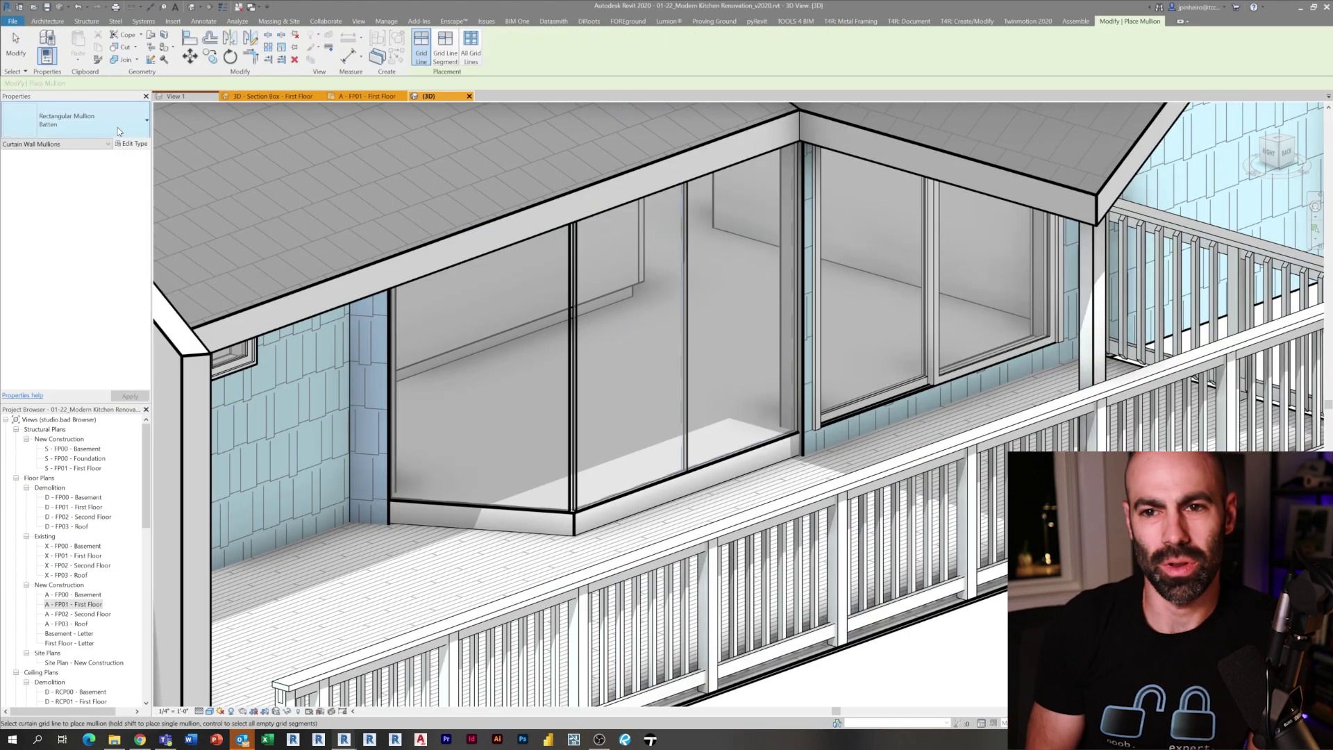
pyautogui.click(118, 127)
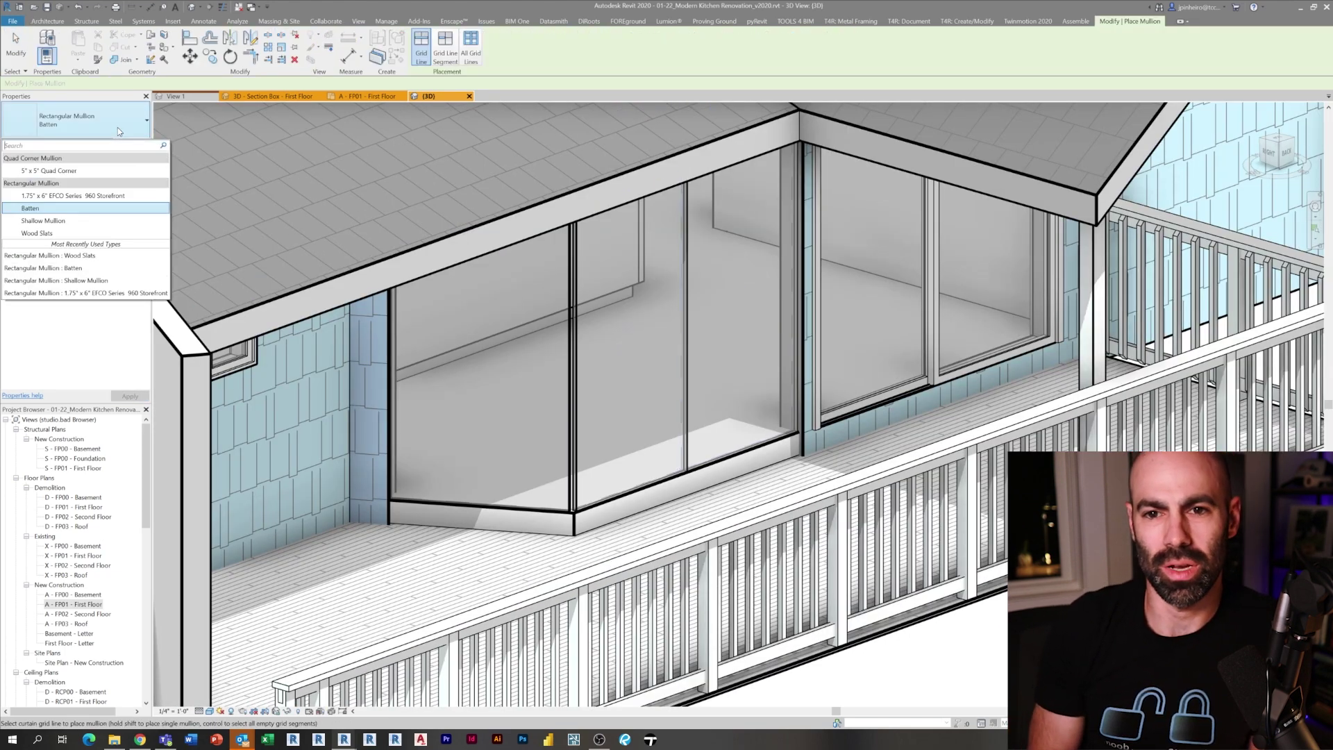
pyautogui.click(82, 171)
pyautogui.click(570, 470)
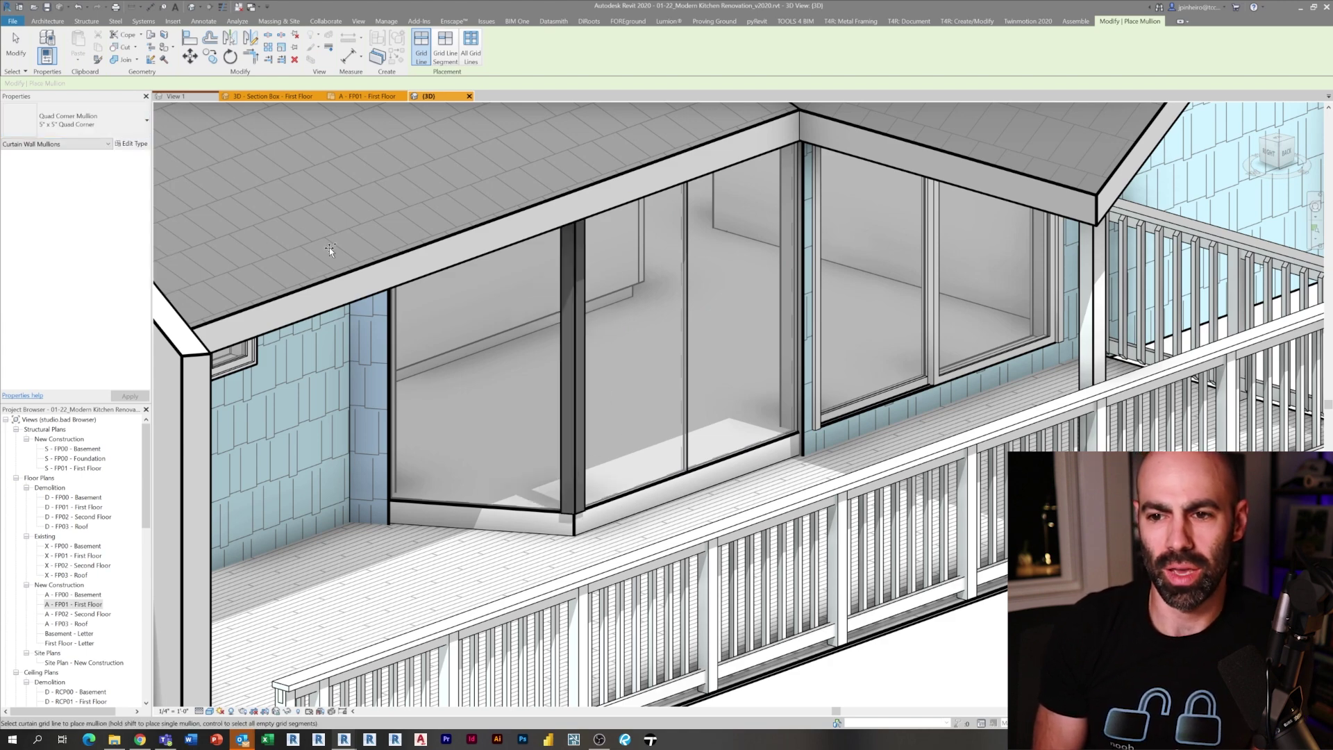
# Place 1.75" x 6" EFCO Series 960 Storefront mullions on the vertical grid line and the outer edges of both window walls.
pyautogui.click(104, 121)
pyautogui.click(100, 207)
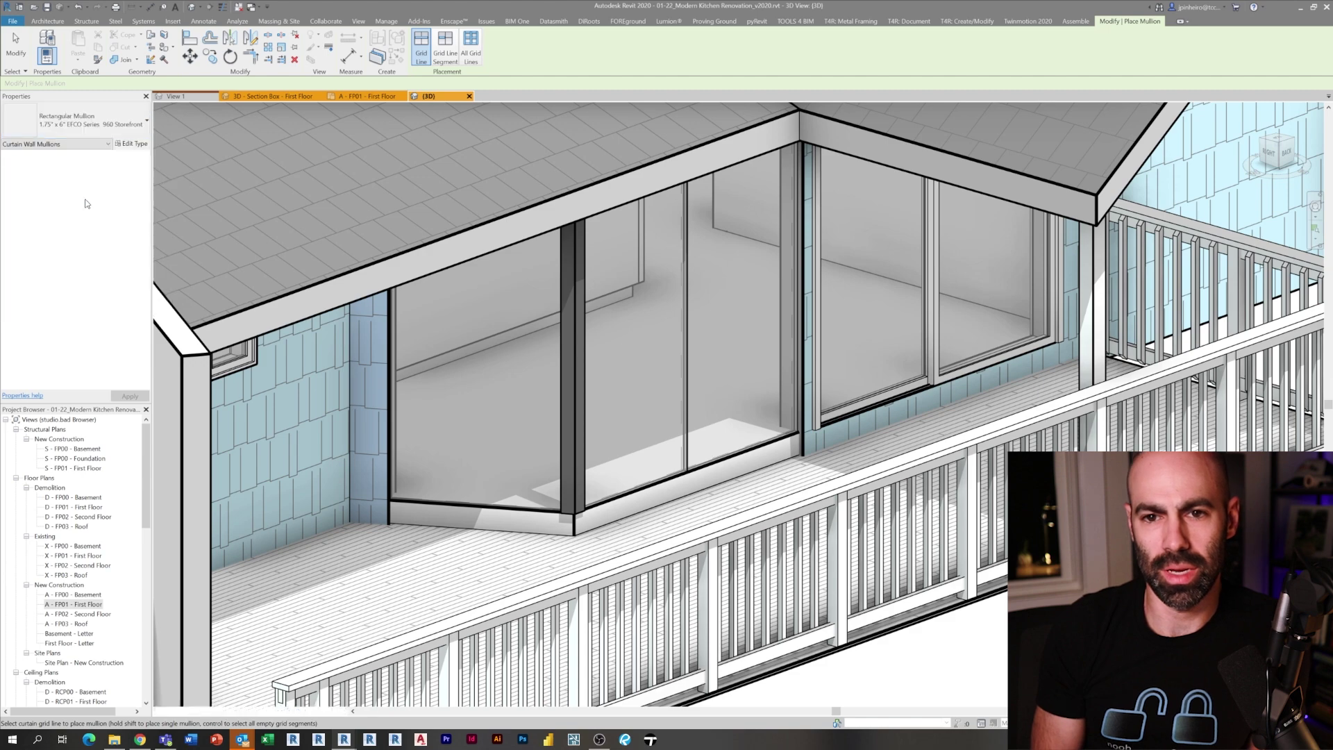
pyautogui.click(686, 409)
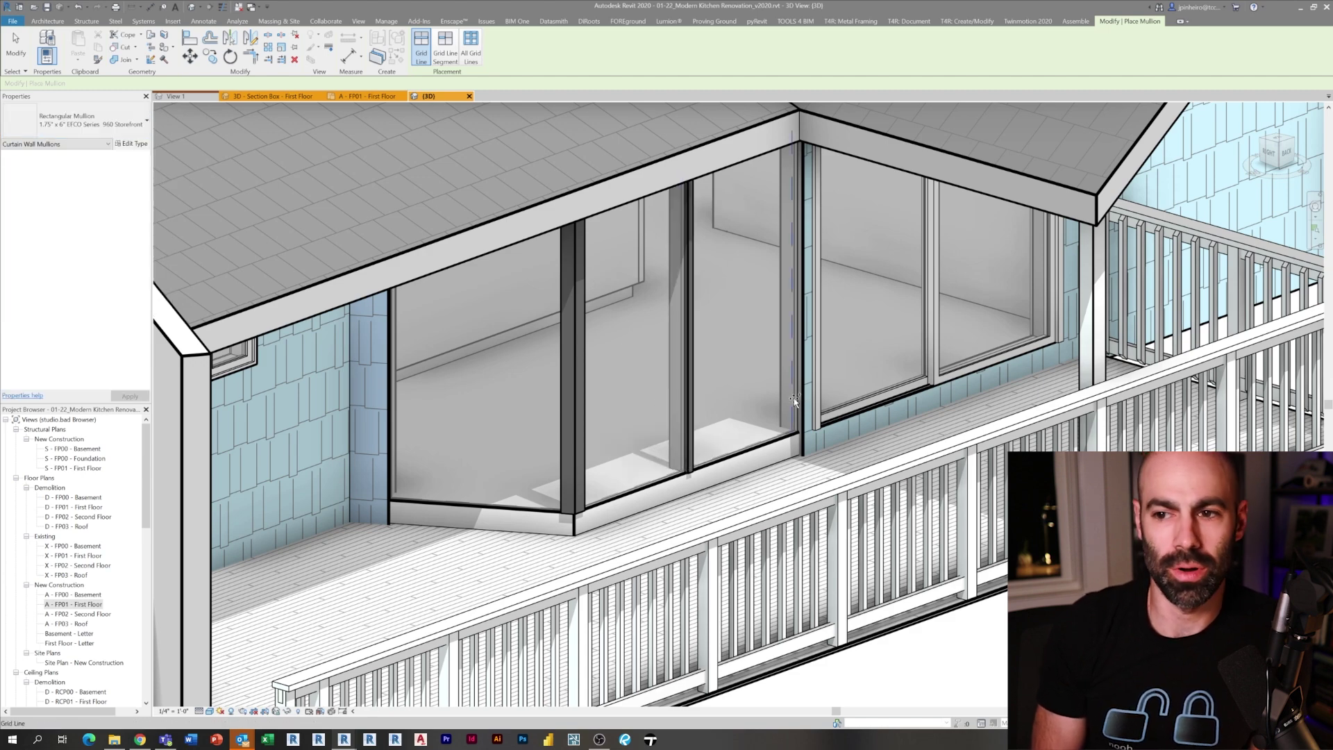
pyautogui.click(793, 397)
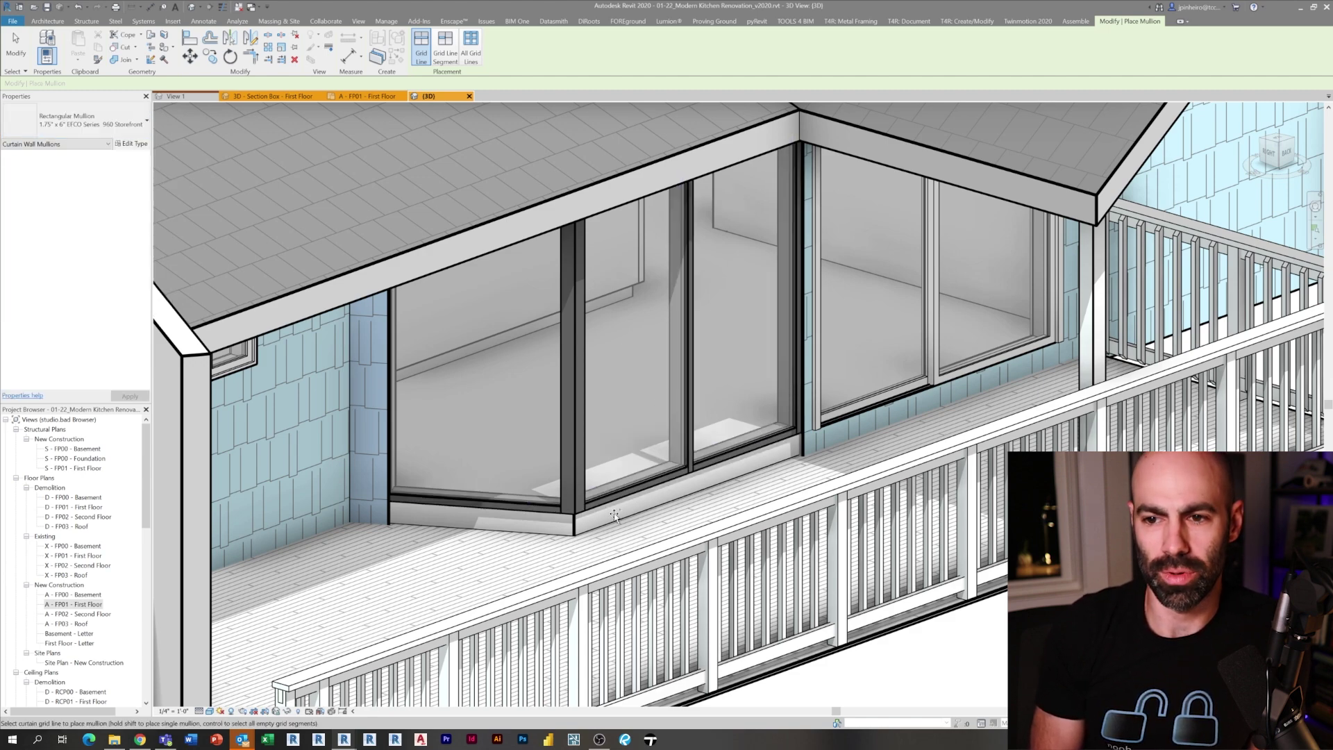
pyautogui.keyDown('shift'); pyautogui.moveTo(613, 502); pyautogui.dragTo(391, 293, button='middle'); pyautogui.keyUp('shift')
pyautogui.keyDown('shift'); pyautogui.moveTo(489, 299); pyautogui.dragTo(526, 270, button='middle'); pyautogui.keyUp('shift')
pyautogui.click(565, 269)
pyautogui.scroll(-3, 644, 277)
pyautogui.keyDown('shift'); pyautogui.moveTo(644, 278); pyautogui.dragTo(663, 411, button='middle'); pyautogui.keyUp('shift')
pyautogui.scroll(-3, 664, 412)
pyautogui.press('Escape')
pyautogui.moveTo(721, 467)
pyautogui.keyDown('shift'); pyautogui.mouseDown(button='middle')
pyautogui.moveTo(697, 492)
pyautogui.moveTo(569, 451)
pyautogui.moveTo(670, 445)
pyautogui.moveTo(712, 489)
pyautogui.mouseUp(button='middle'); pyautogui.keyUp('shift')
# Open the A - FP01 - First Floor plan, resume Enscape live updates and bring up the Enscape rendering.
pyautogui.doubleClick(73, 604)
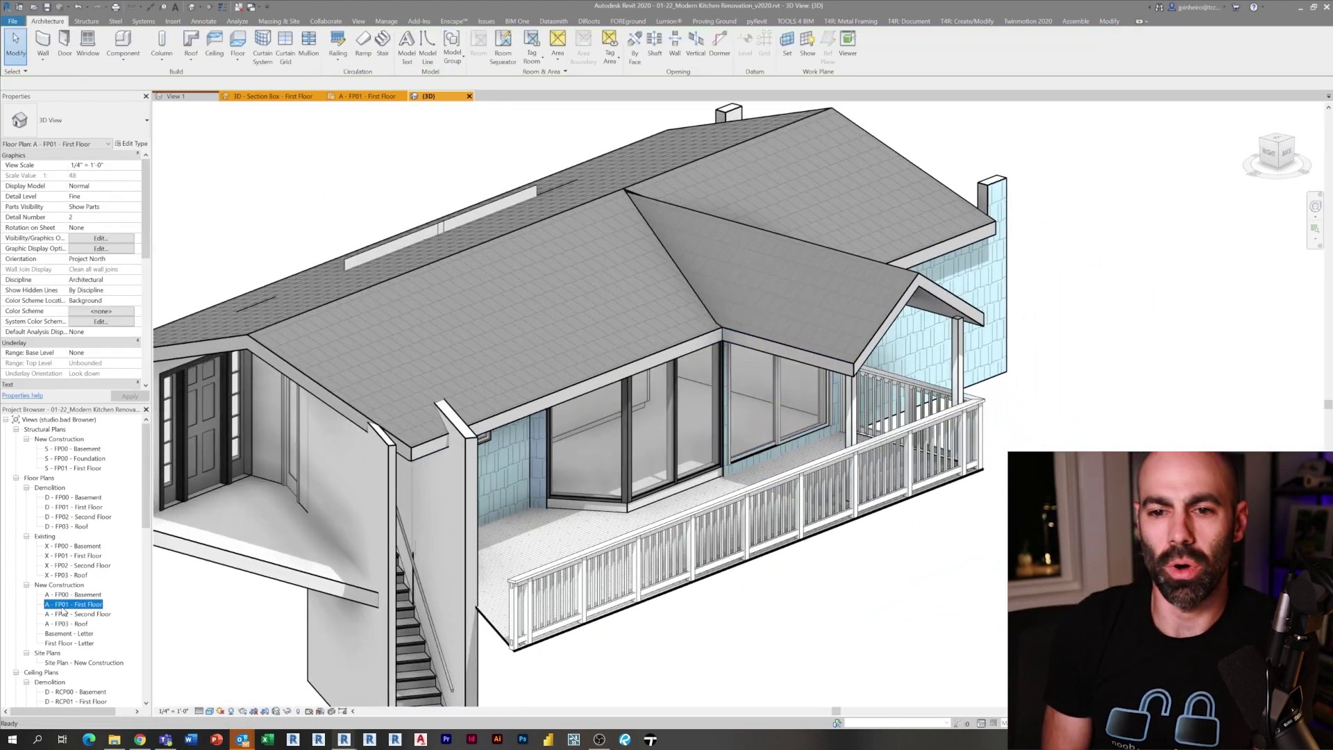
pyautogui.scroll(-3, 723, 343)
pyautogui.scroll(-2, 723, 343)
pyautogui.scroll(1, 658, 405)
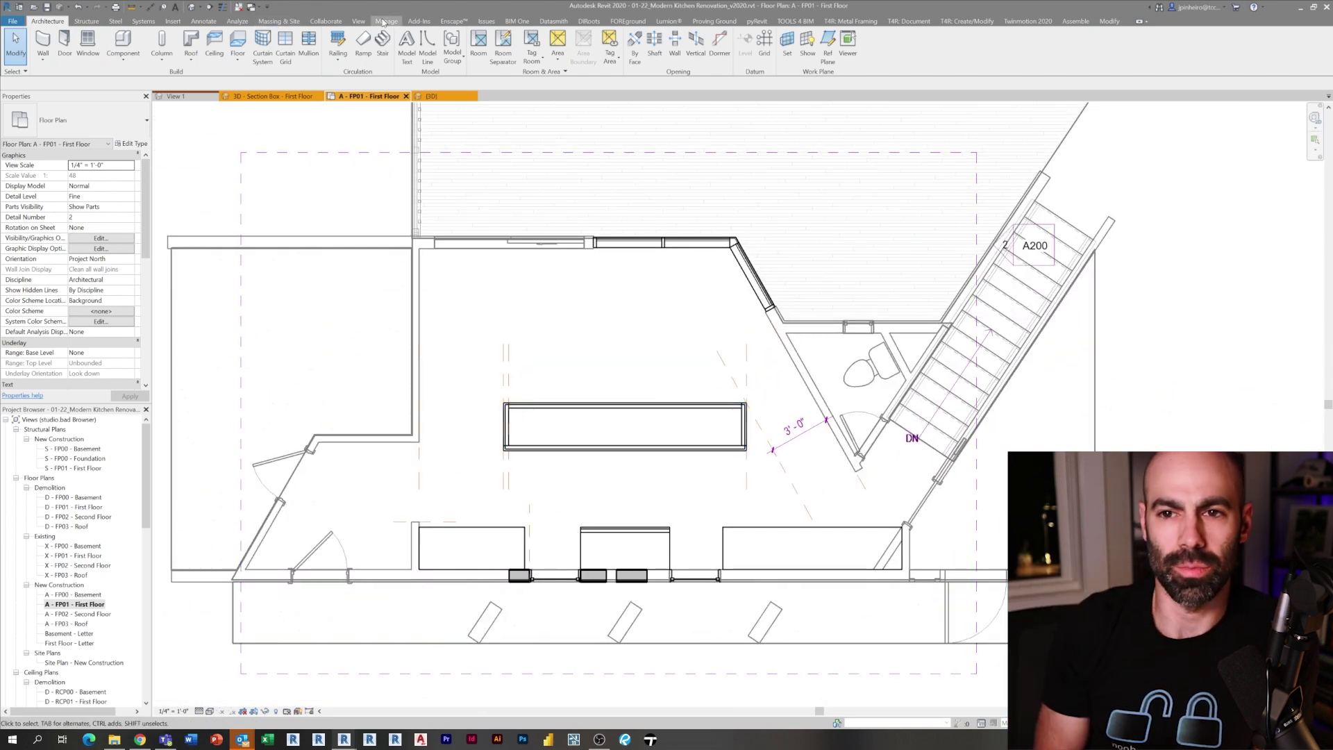
pyautogui.click(452, 20)
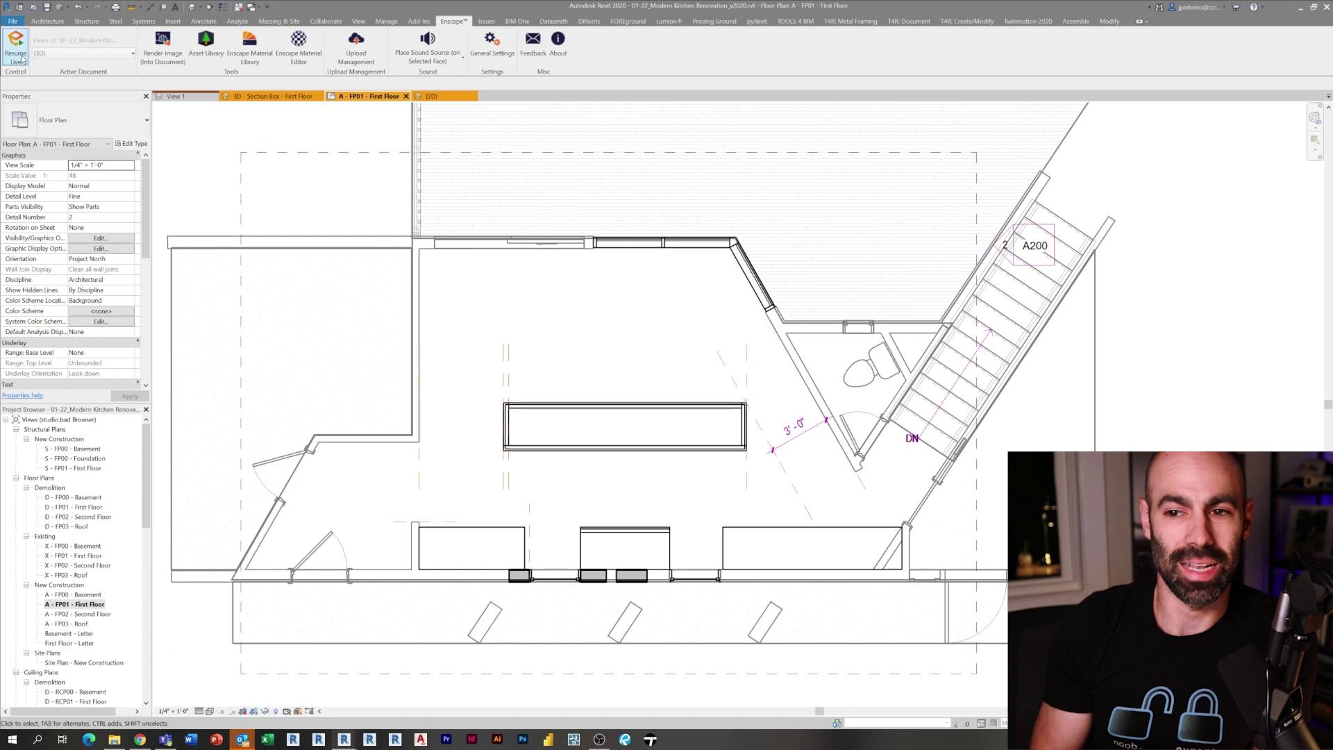
pyautogui.moveTo(349, 741)
pyautogui.click(372, 706)
# Walk through the kitchen rendering to examine the new window wall and its mullions from inside.
pyautogui.press('a')
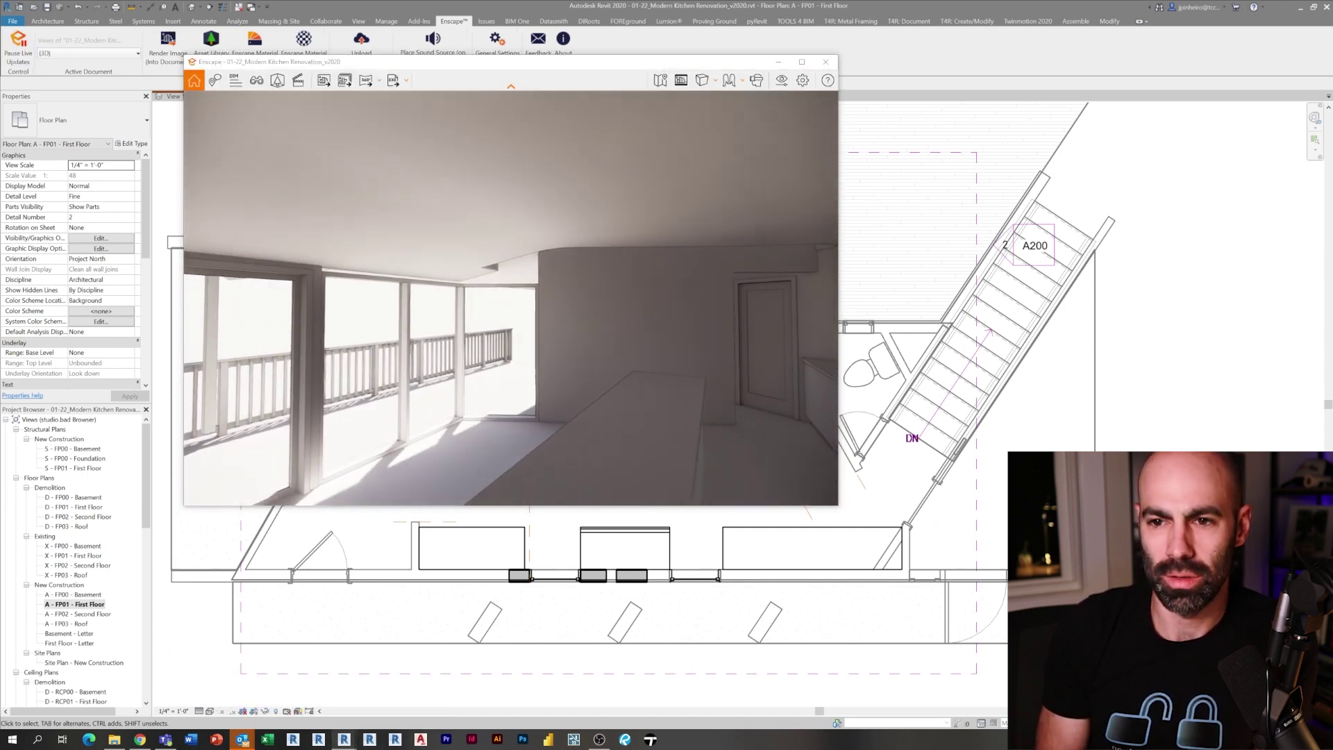
pyautogui.press('w')
pyautogui.moveTo(510, 297); pyautogui.dragTo(521, 246)
pyautogui.press('s')
pyautogui.press('w')
pyautogui.press('s')
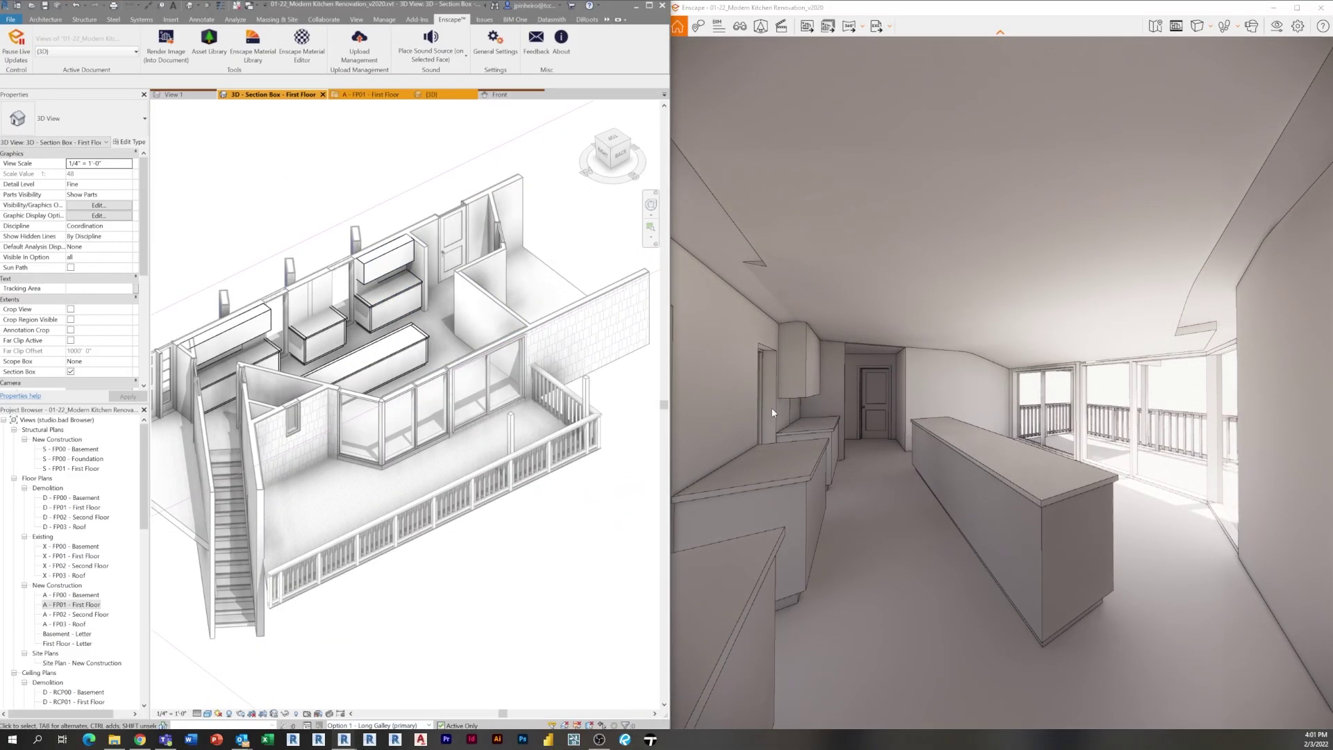
# Switch between design options Option 1 - Long Galley and Option 2 - Short Galley to compare the cabinet and island layouts.
pyautogui.click(378, 725)
pyautogui.click(368, 740)
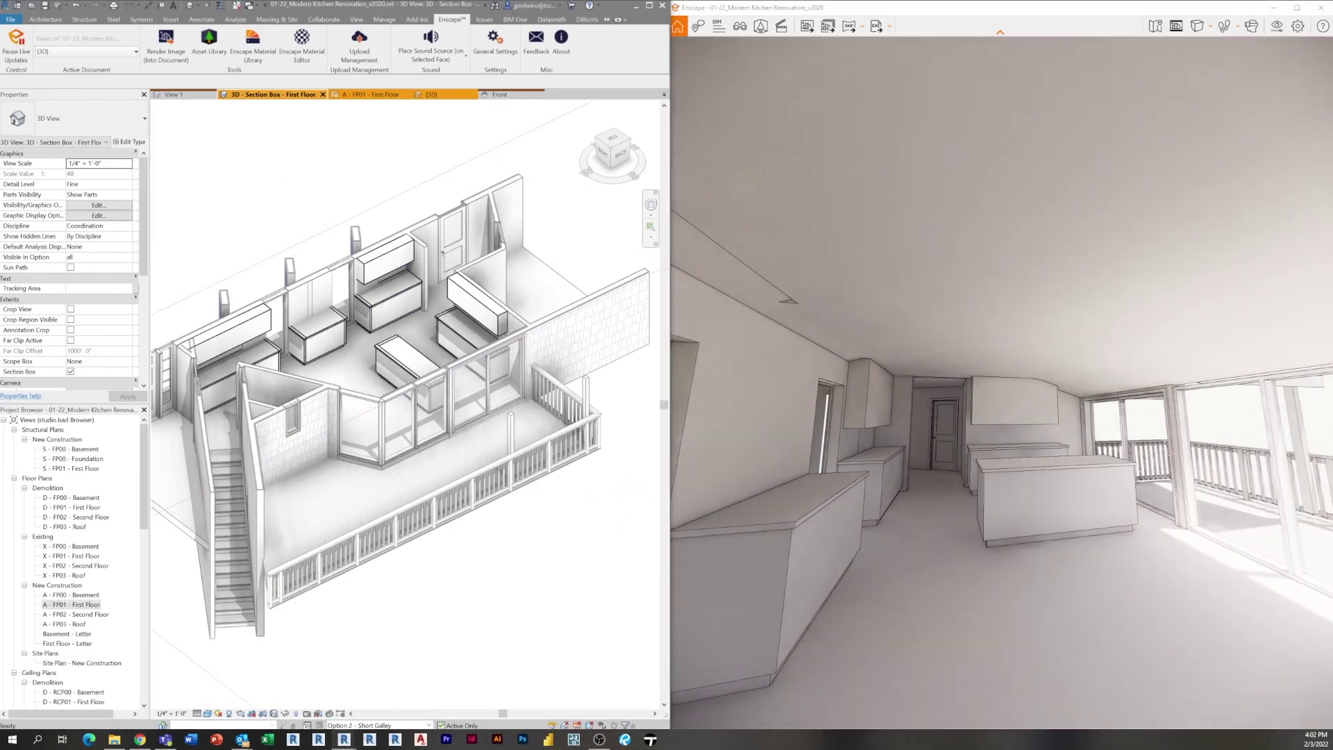
pyautogui.scroll(5, 540, 424)
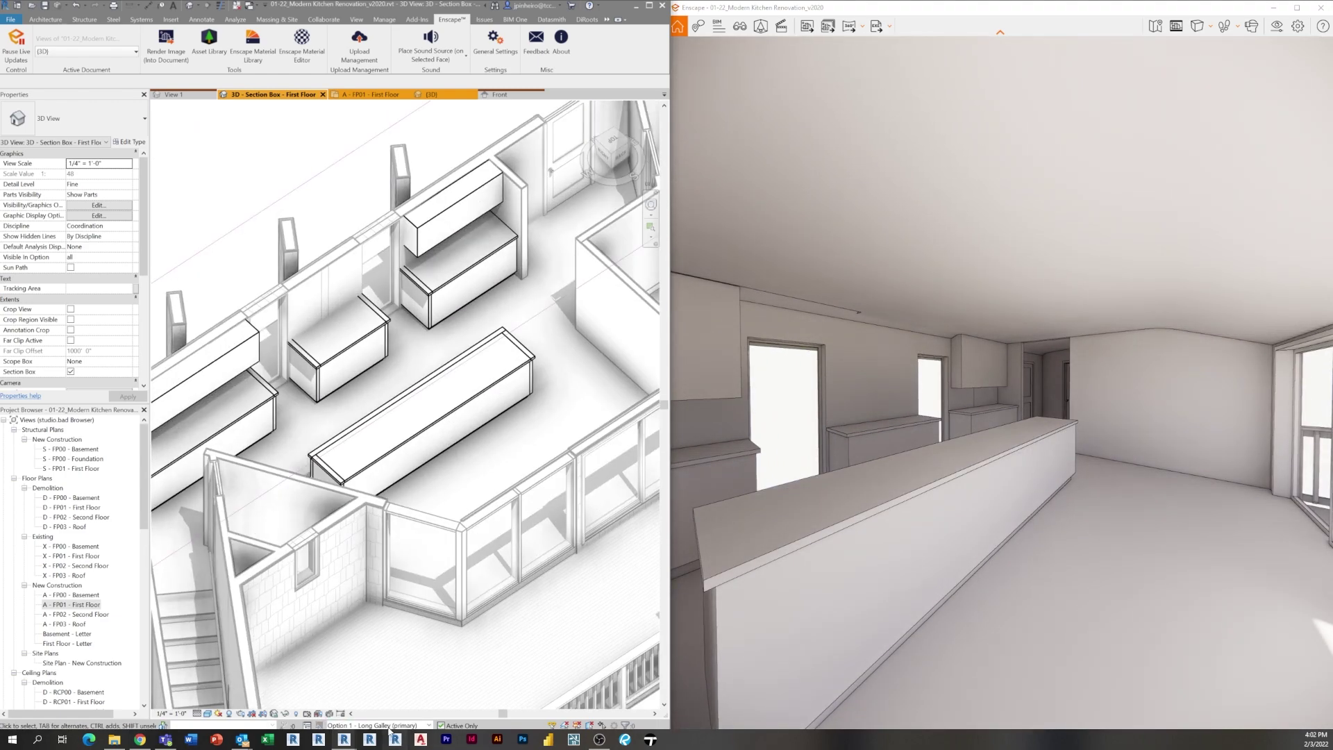
pyautogui.scroll(-3, 500, 410)
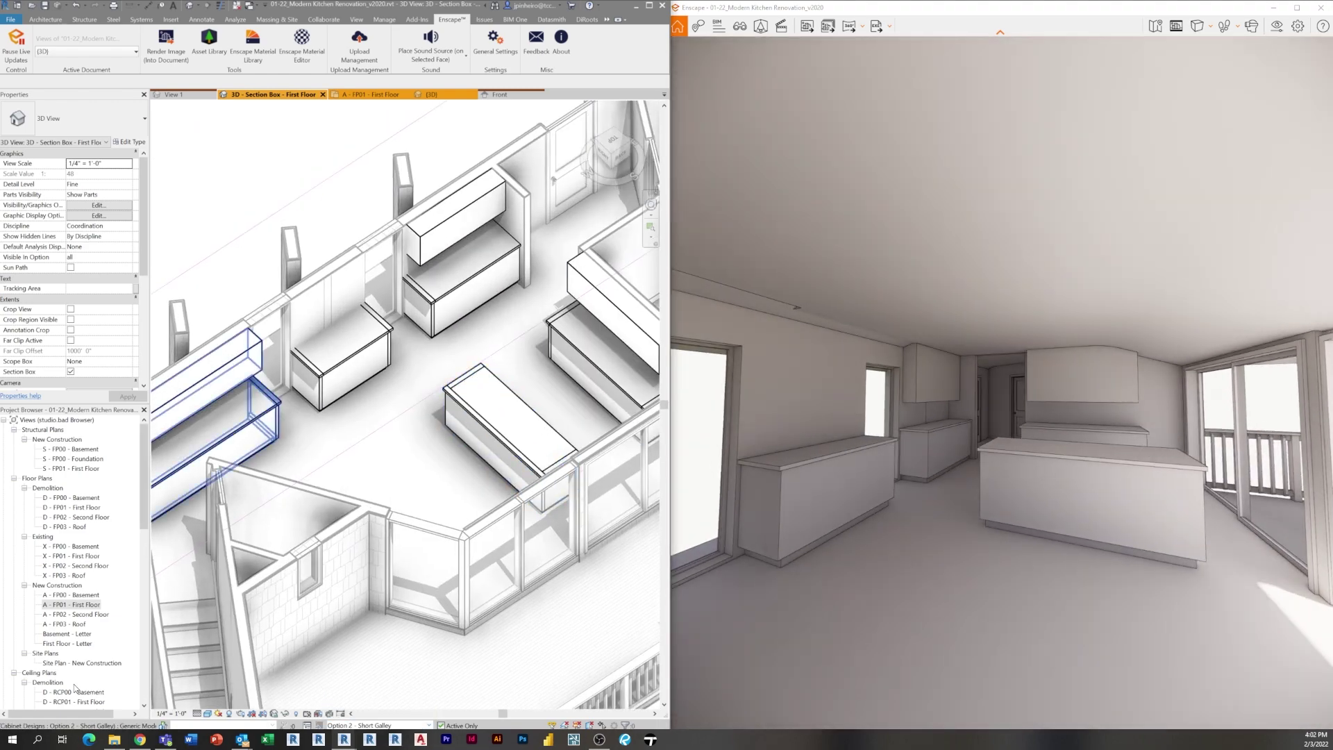